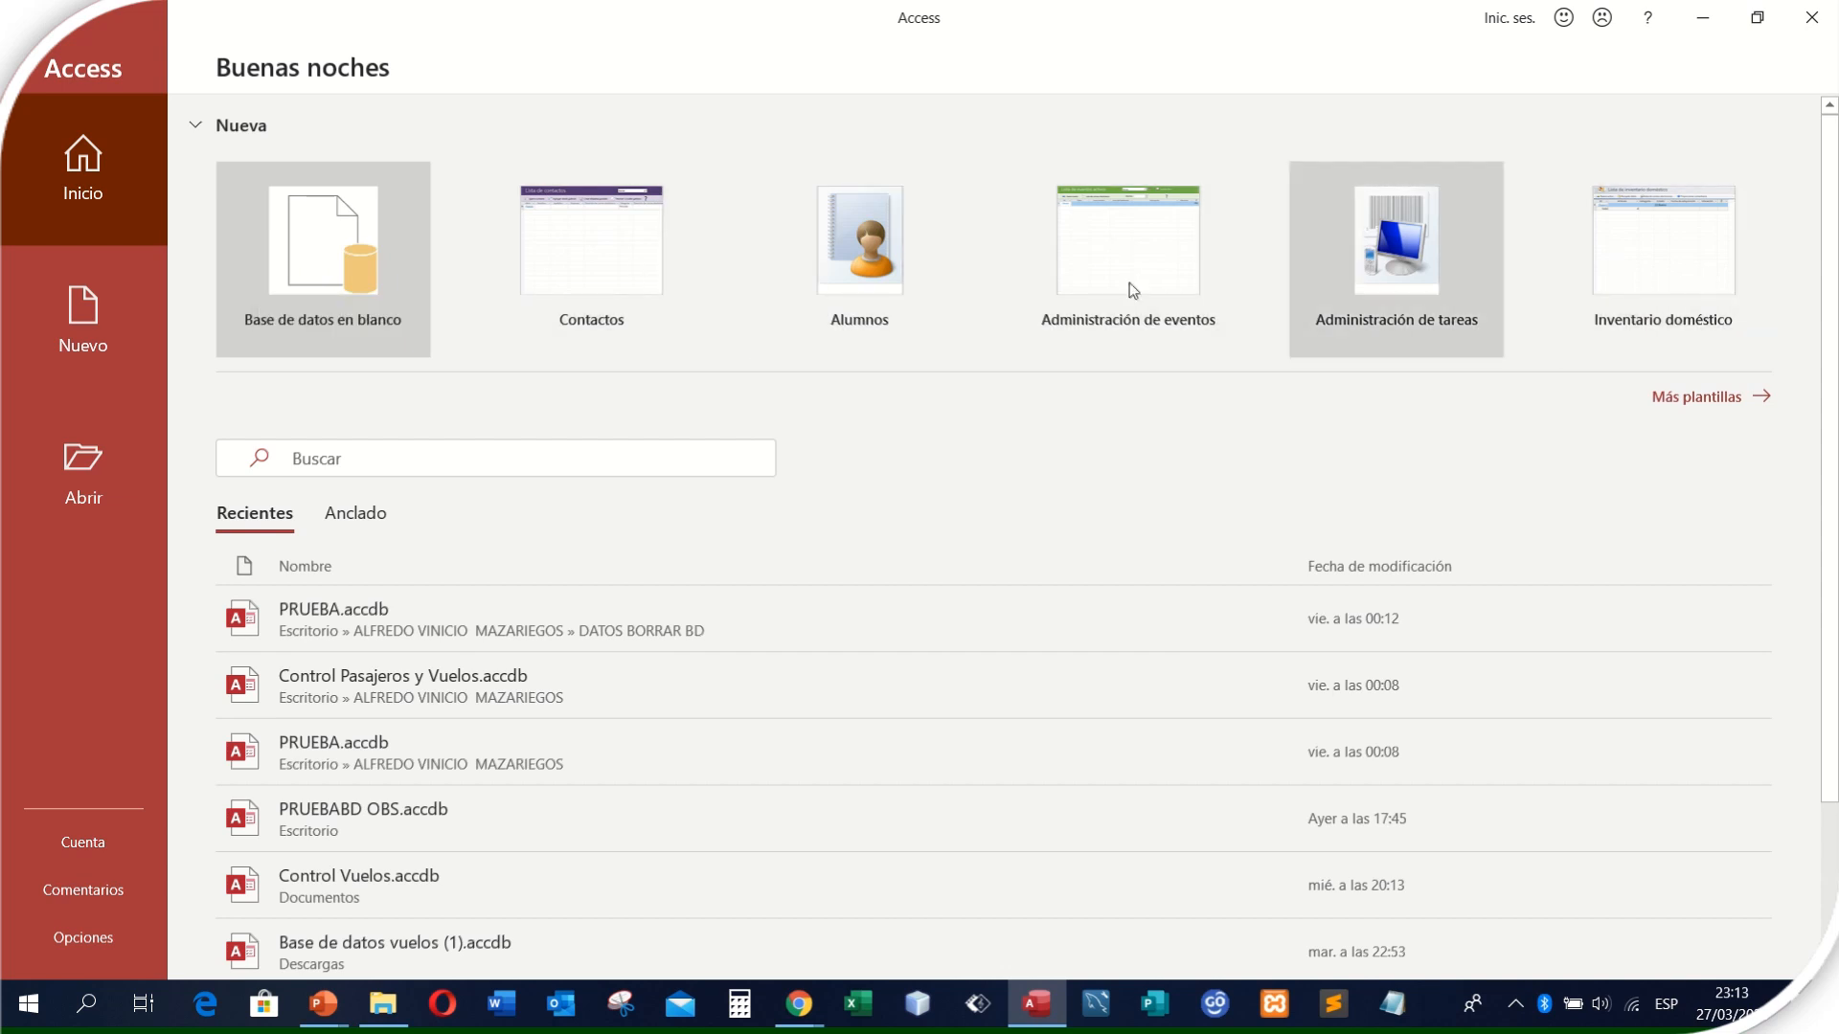
# - Start a blank database and name its file "Contro de Pasajeros"
pyautogui.click(321, 271)
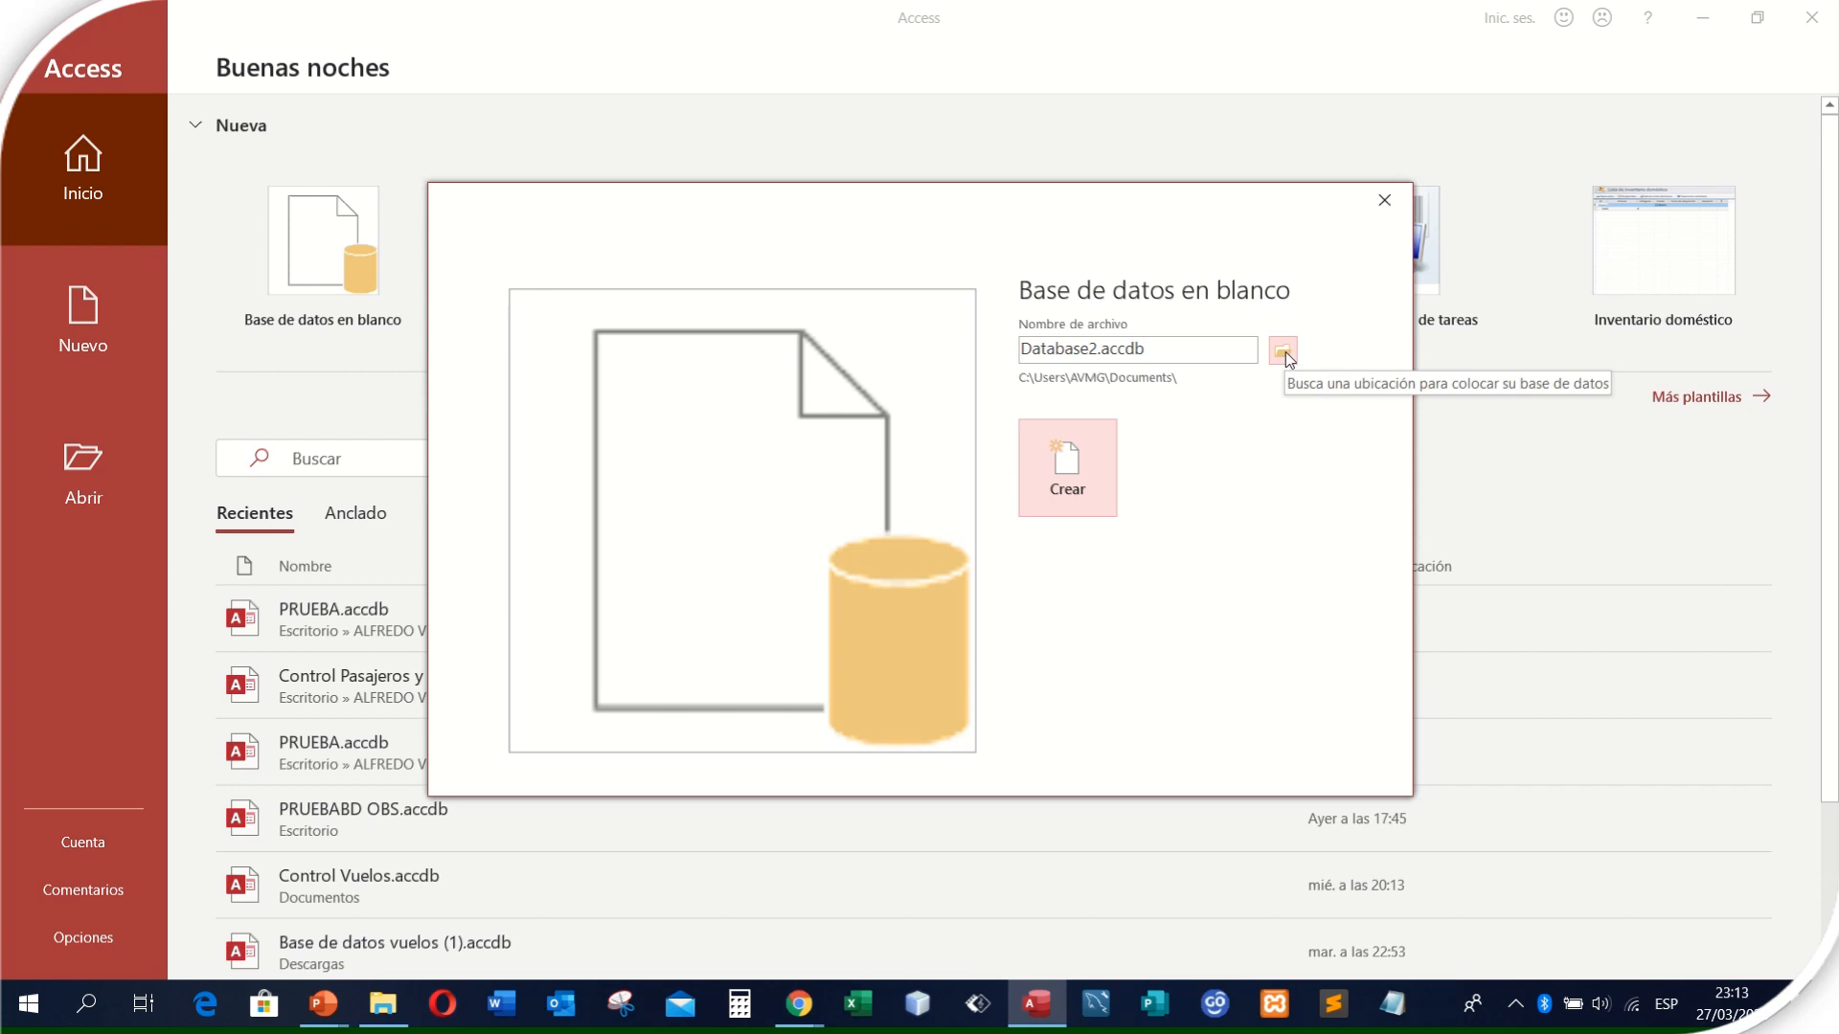
pyautogui.doubleClick(1181, 351)
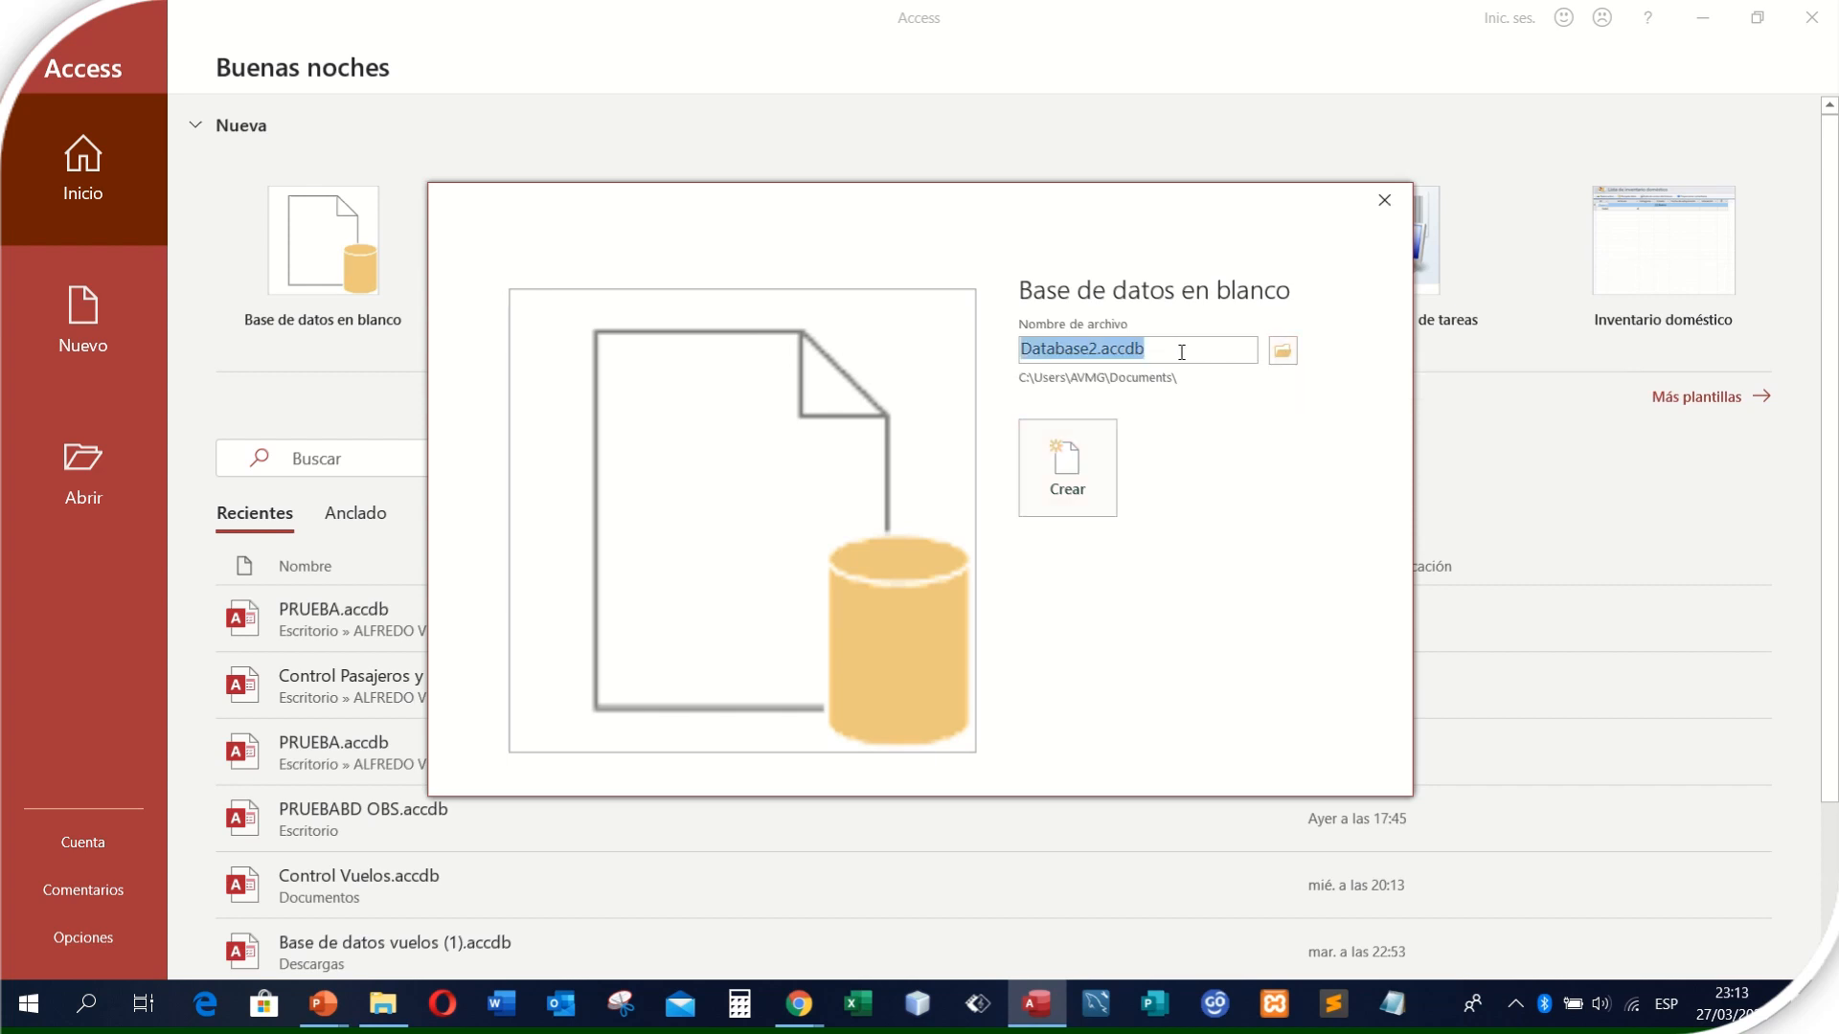
pyautogui.write('Con')
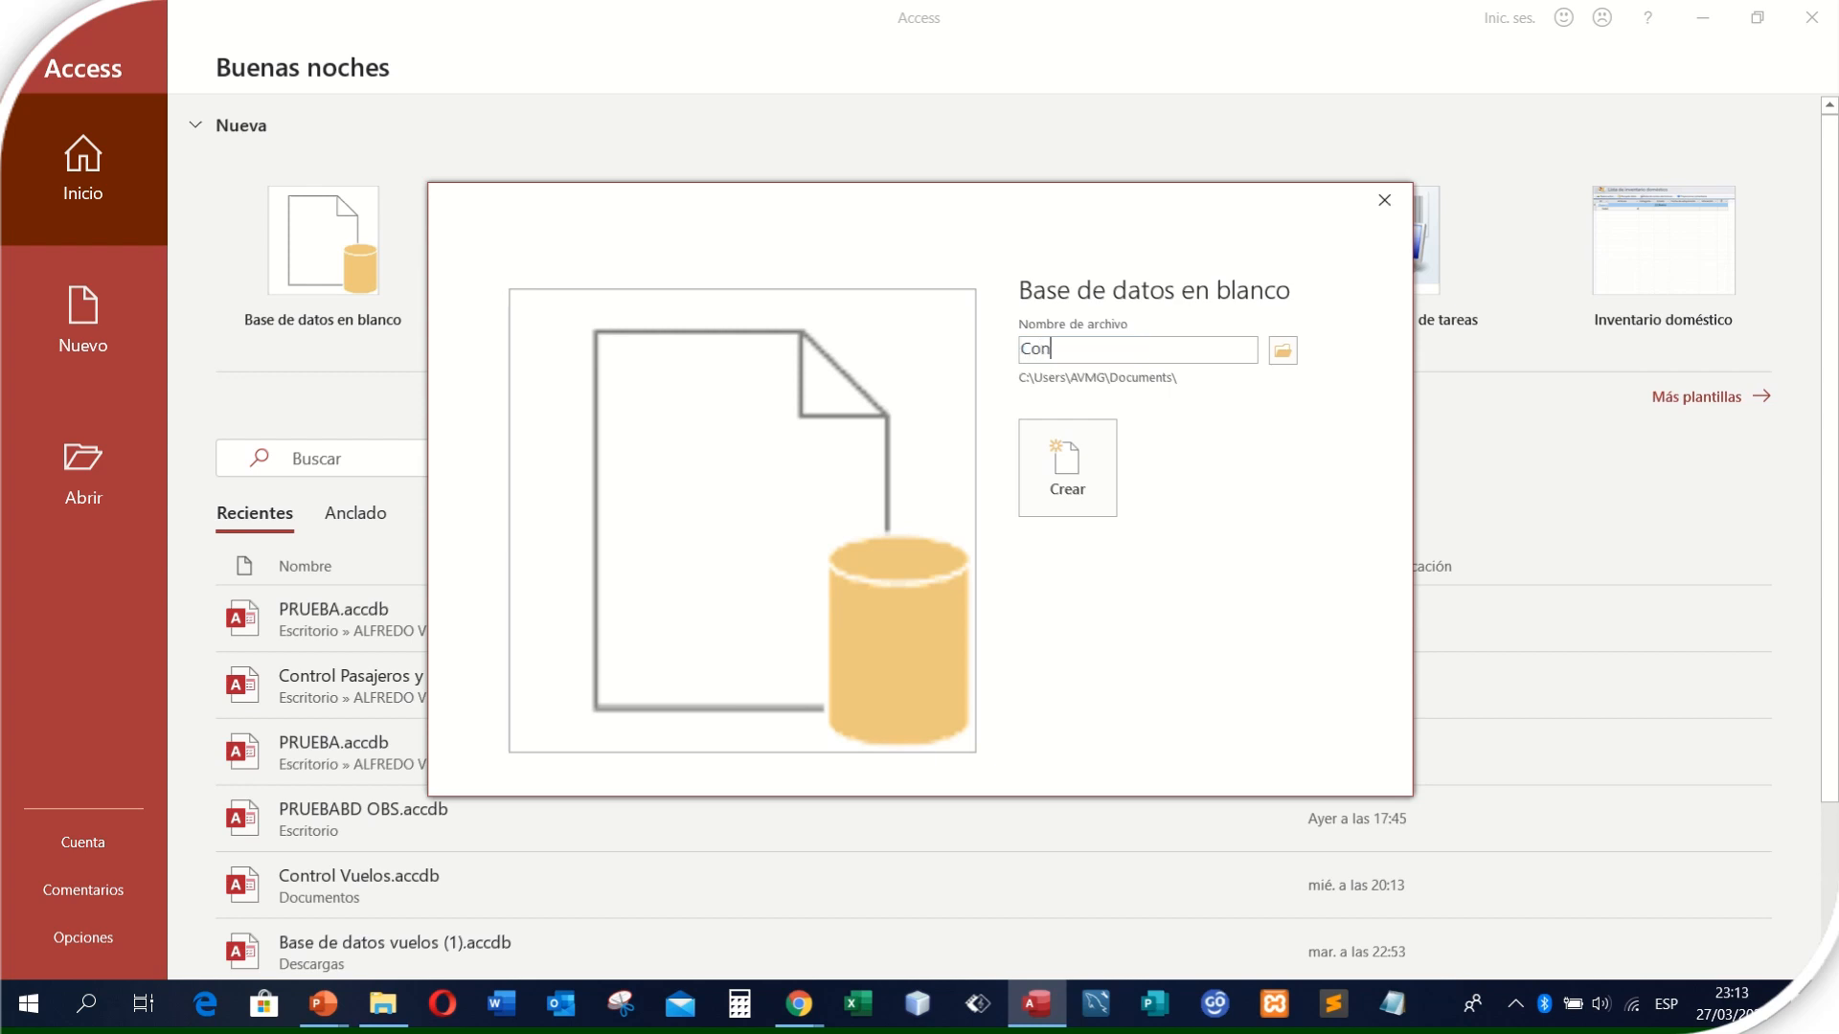
pyautogui.write('tro de Pasajeros')
# - Choose the Escritorio folder as the file location and create the database
pyautogui.click(1282, 352)
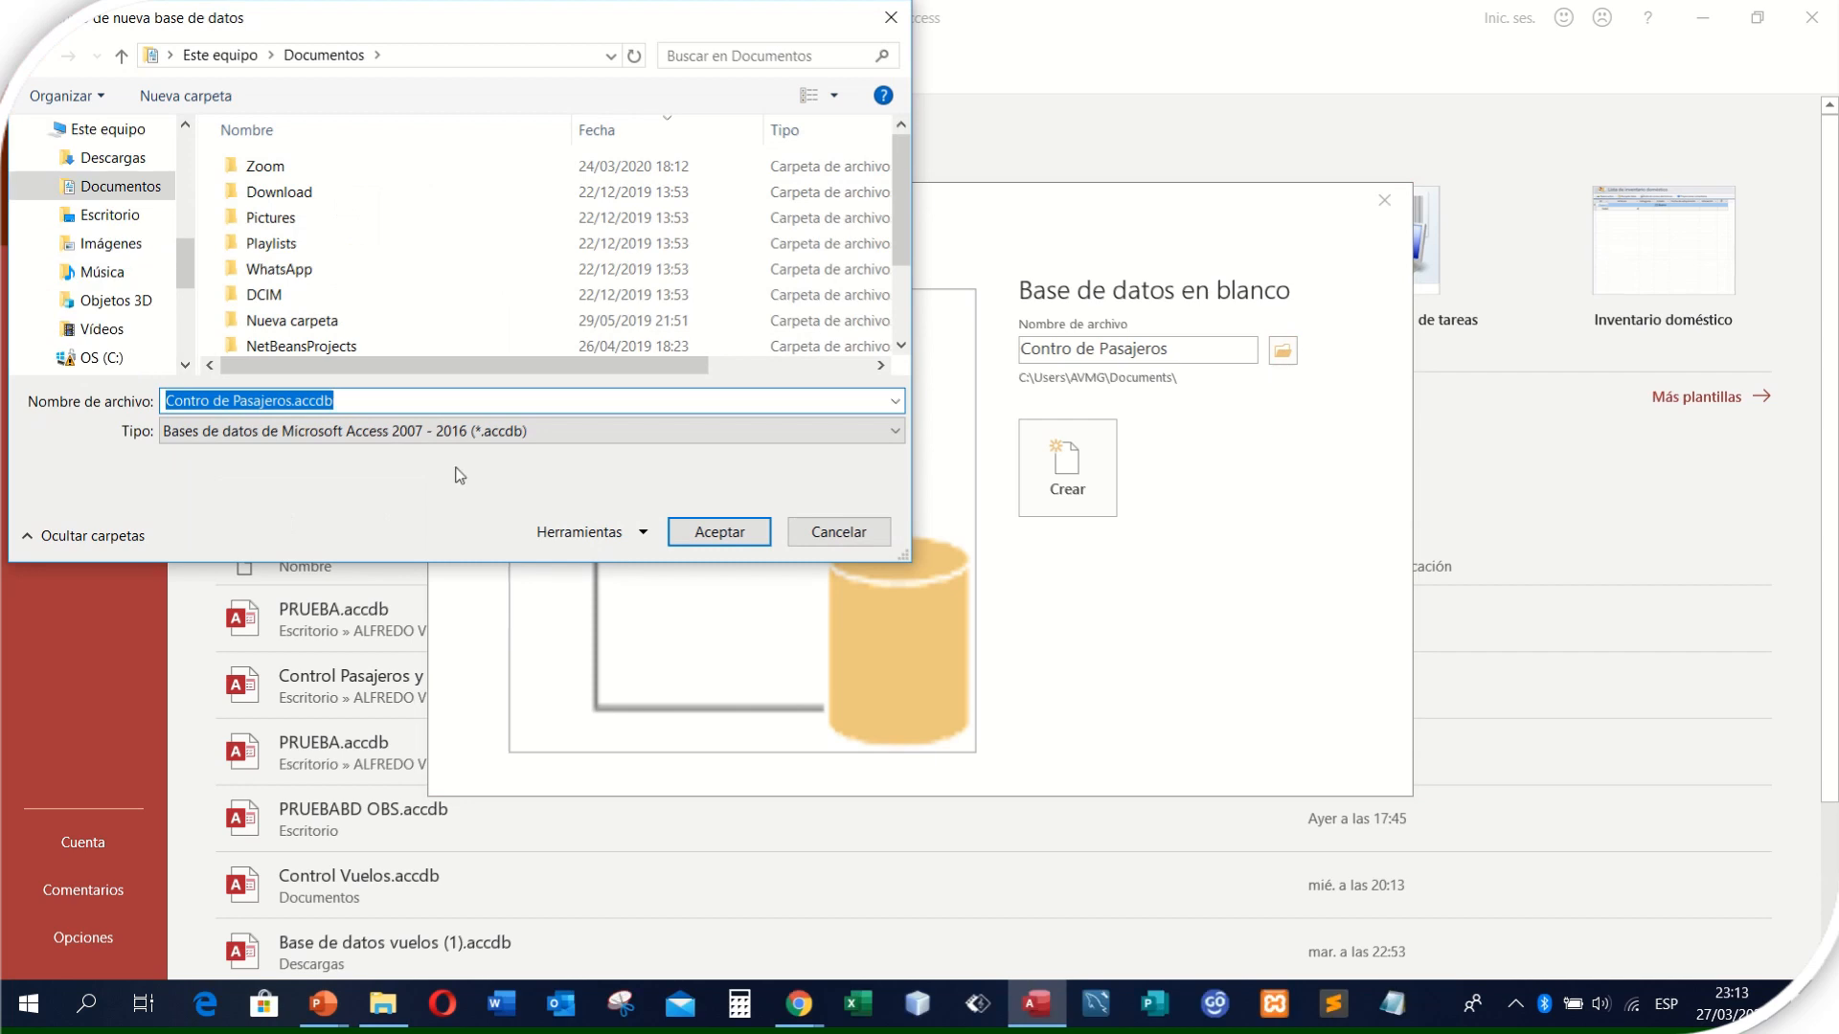
pyautogui.click(107, 216)
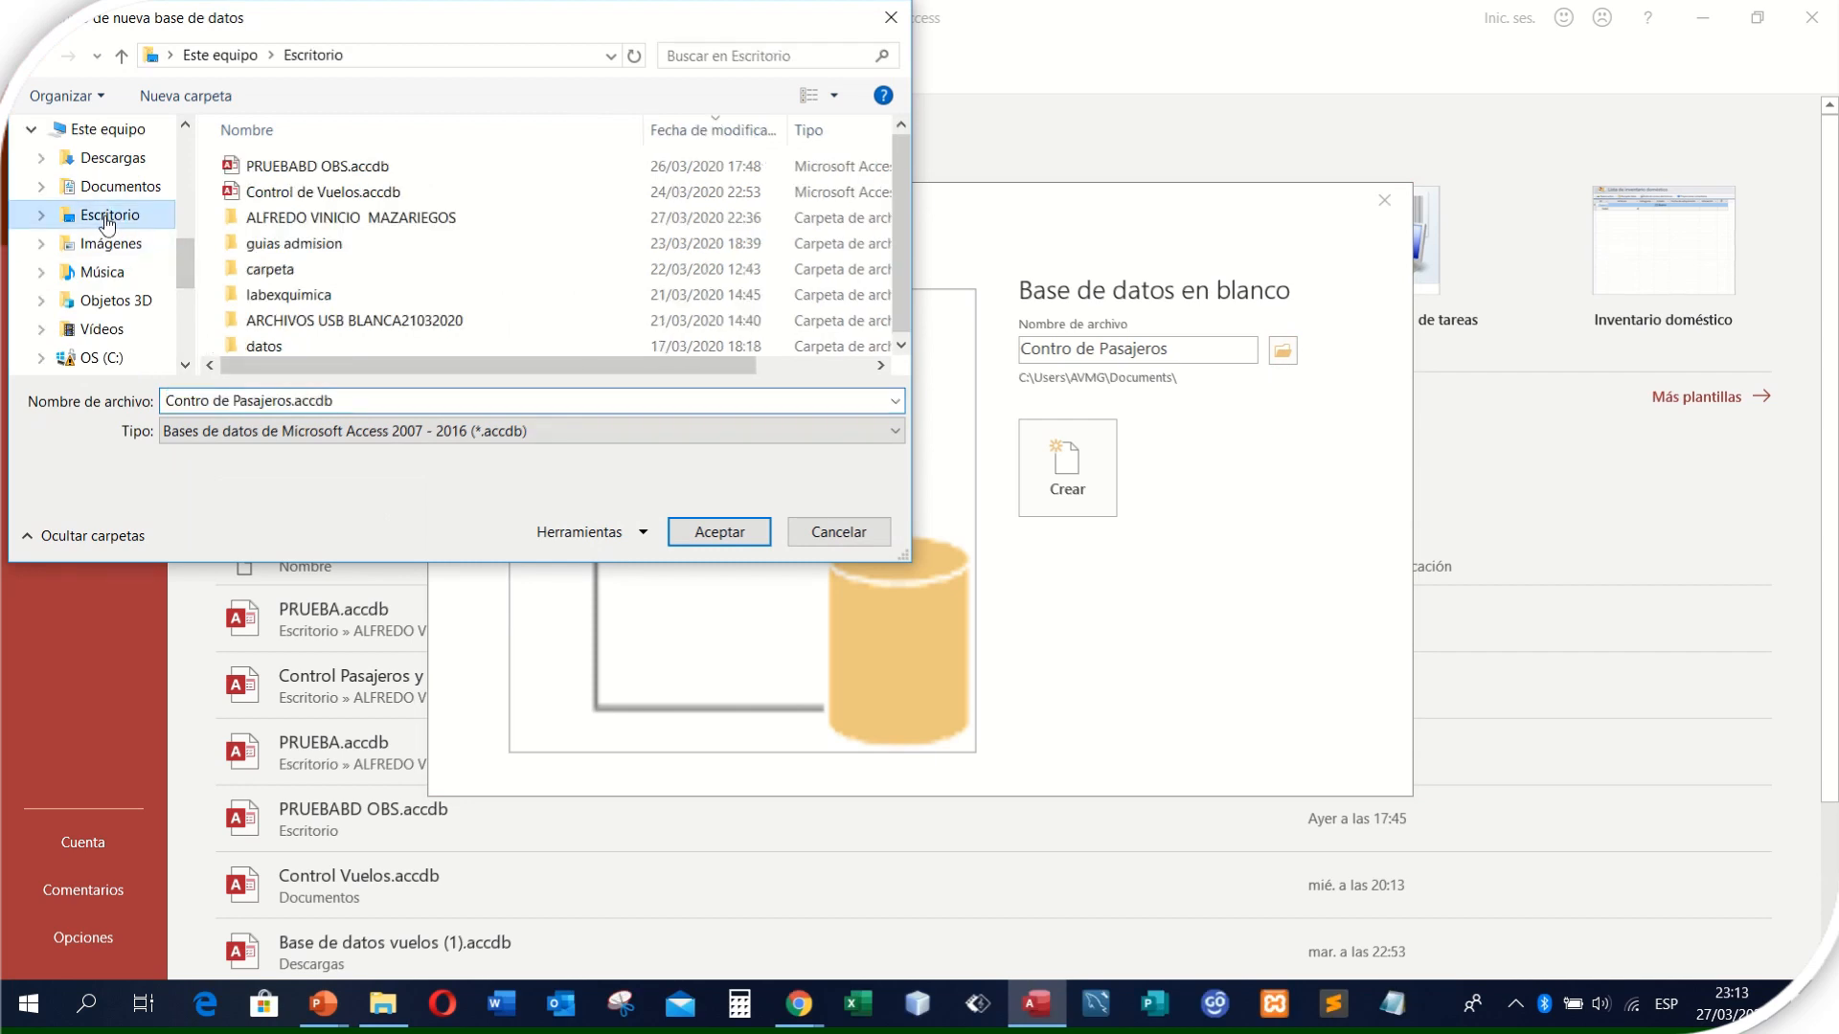
pyautogui.click(719, 533)
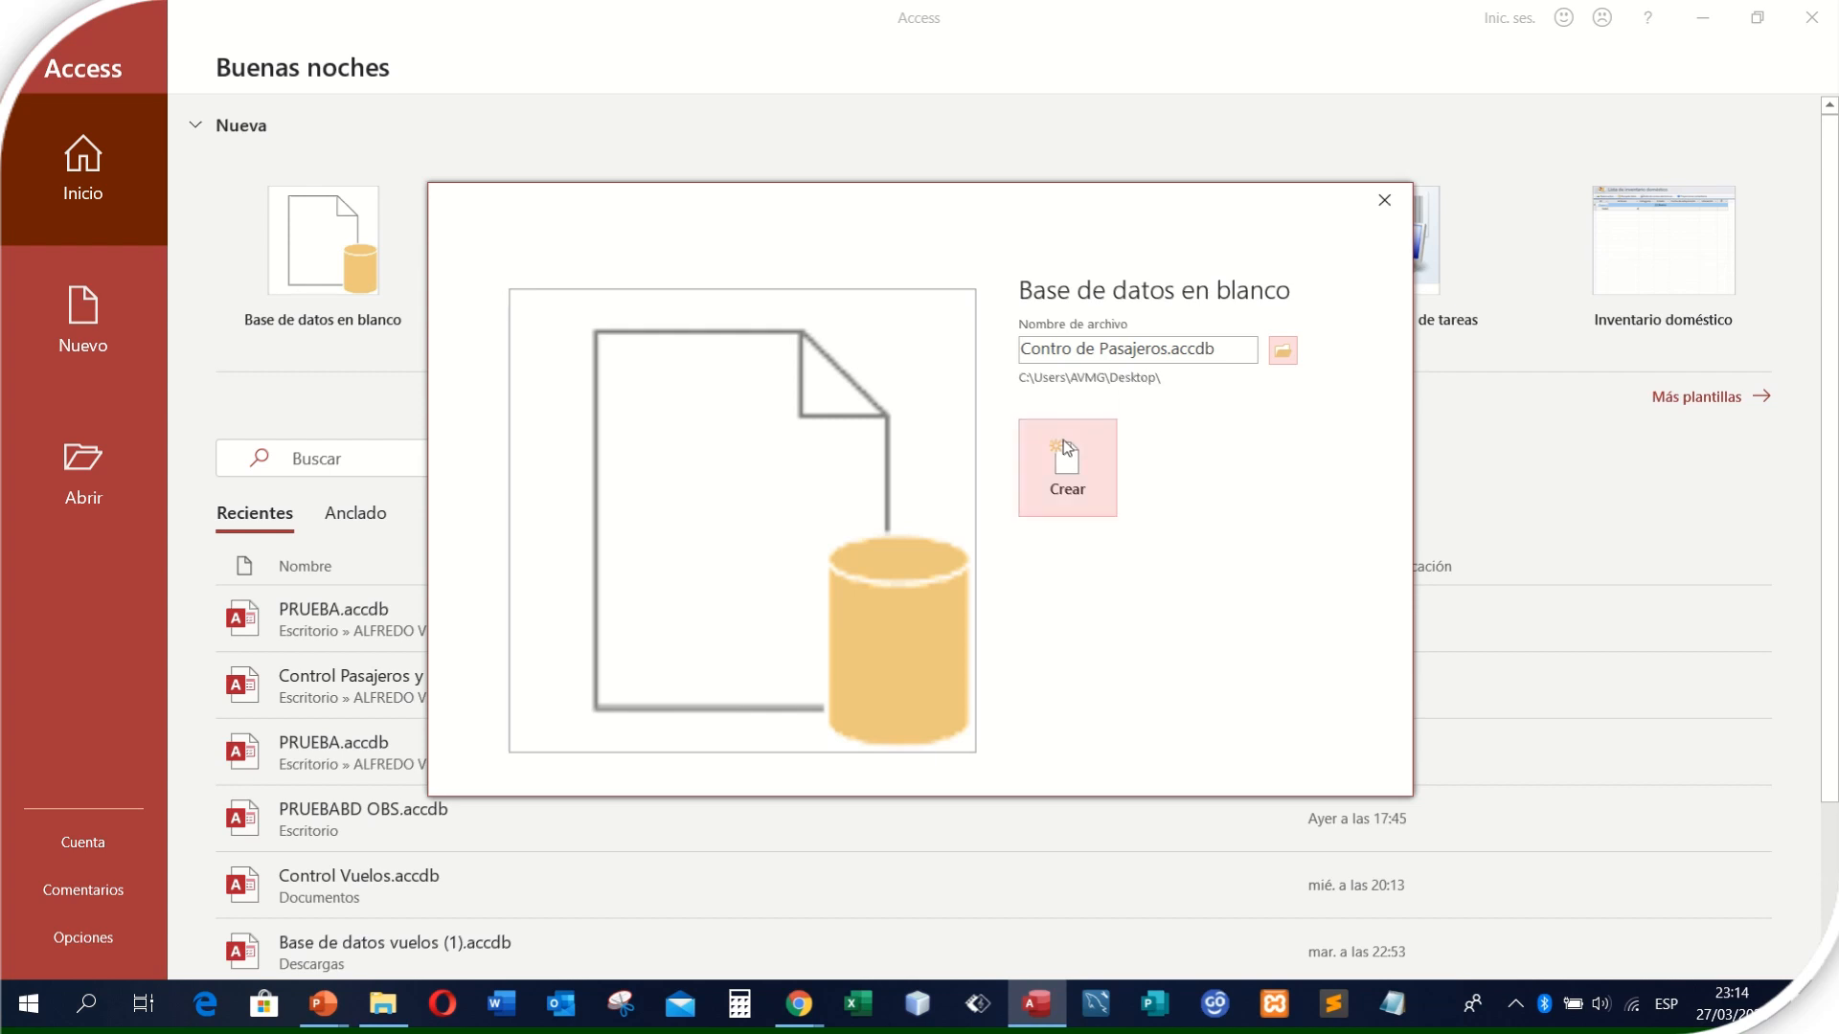
pyautogui.click(1072, 479)
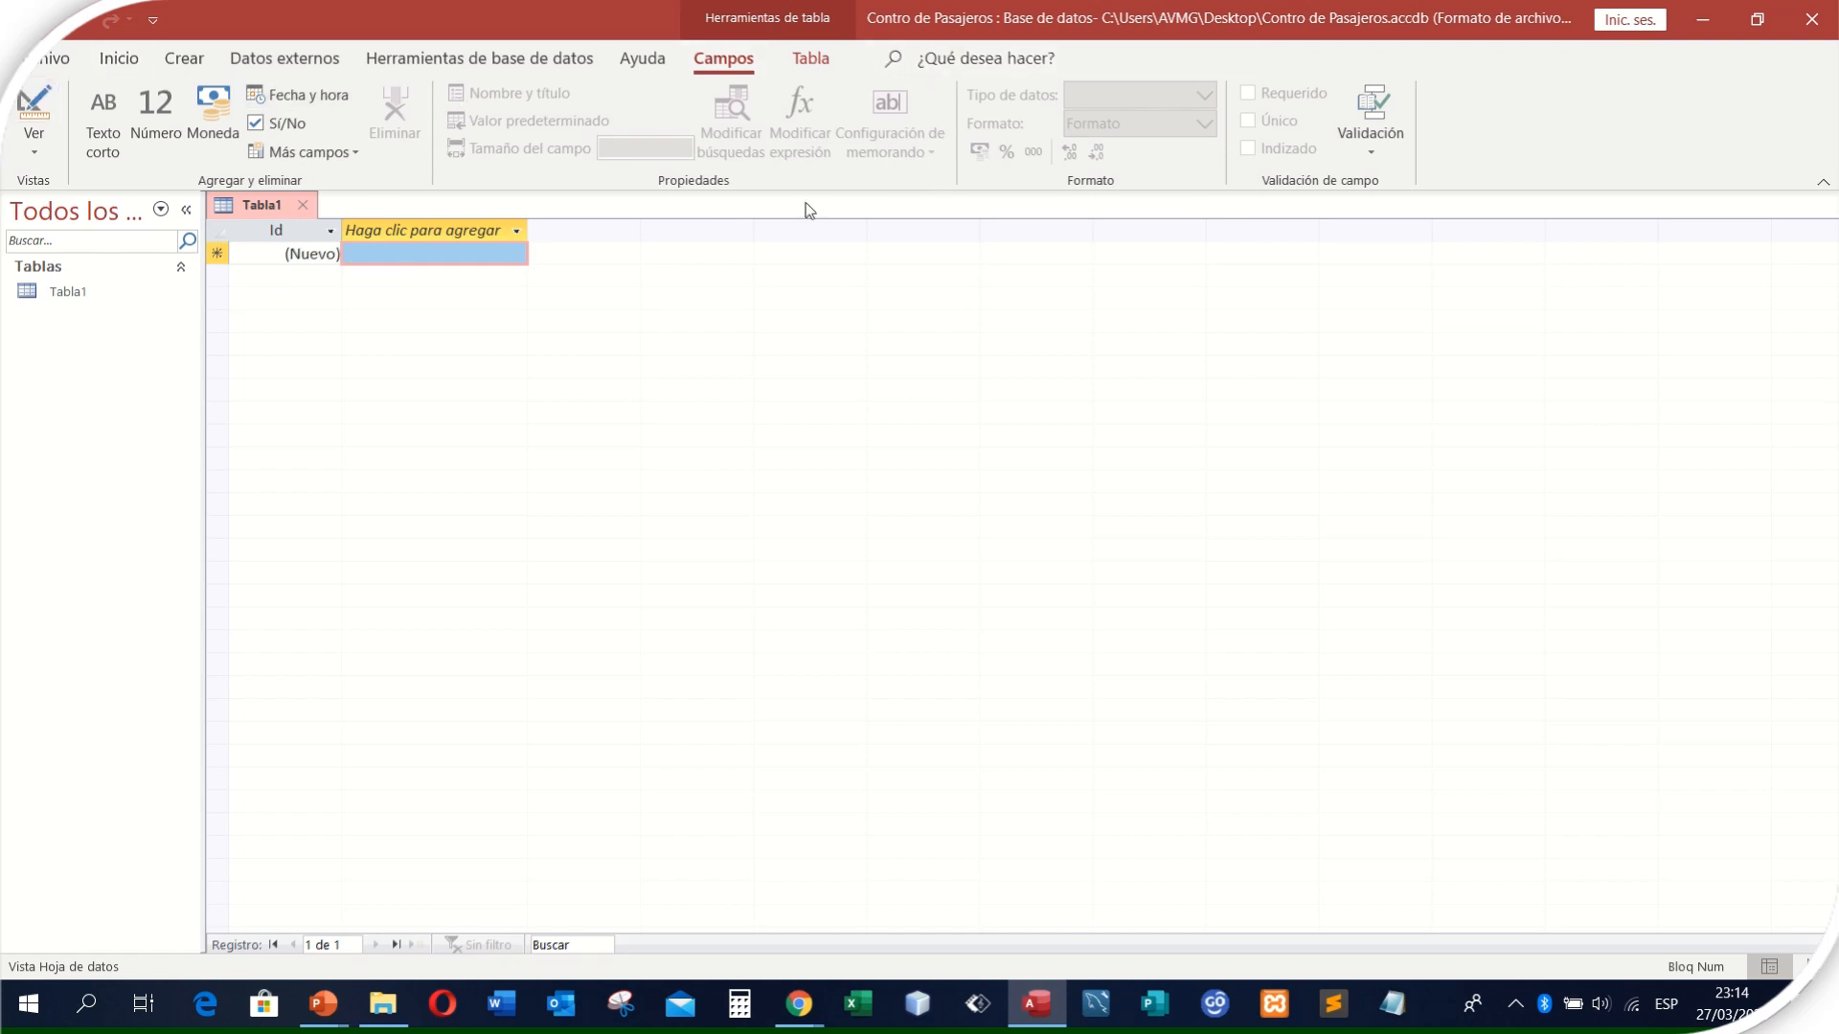
# - Create a second table in design view and add a field named Codigo with data type Número
pyautogui.click(187, 61)
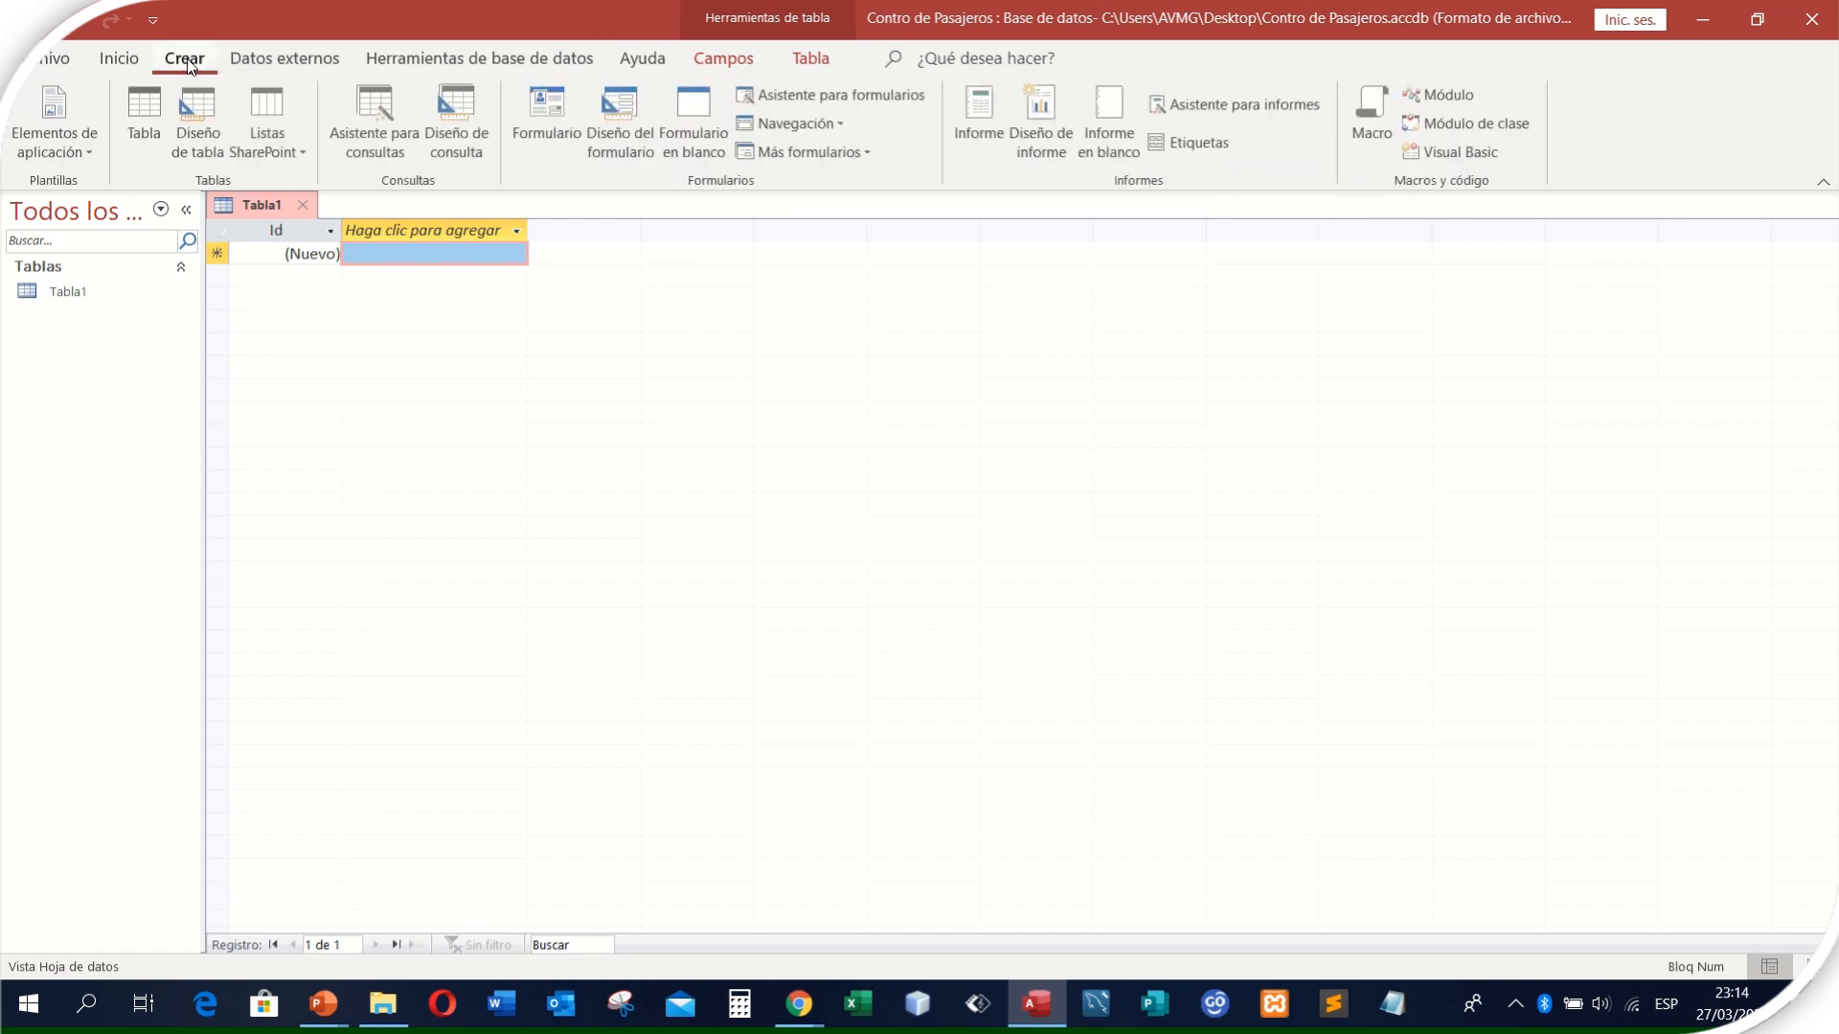
pyautogui.click(195, 141)
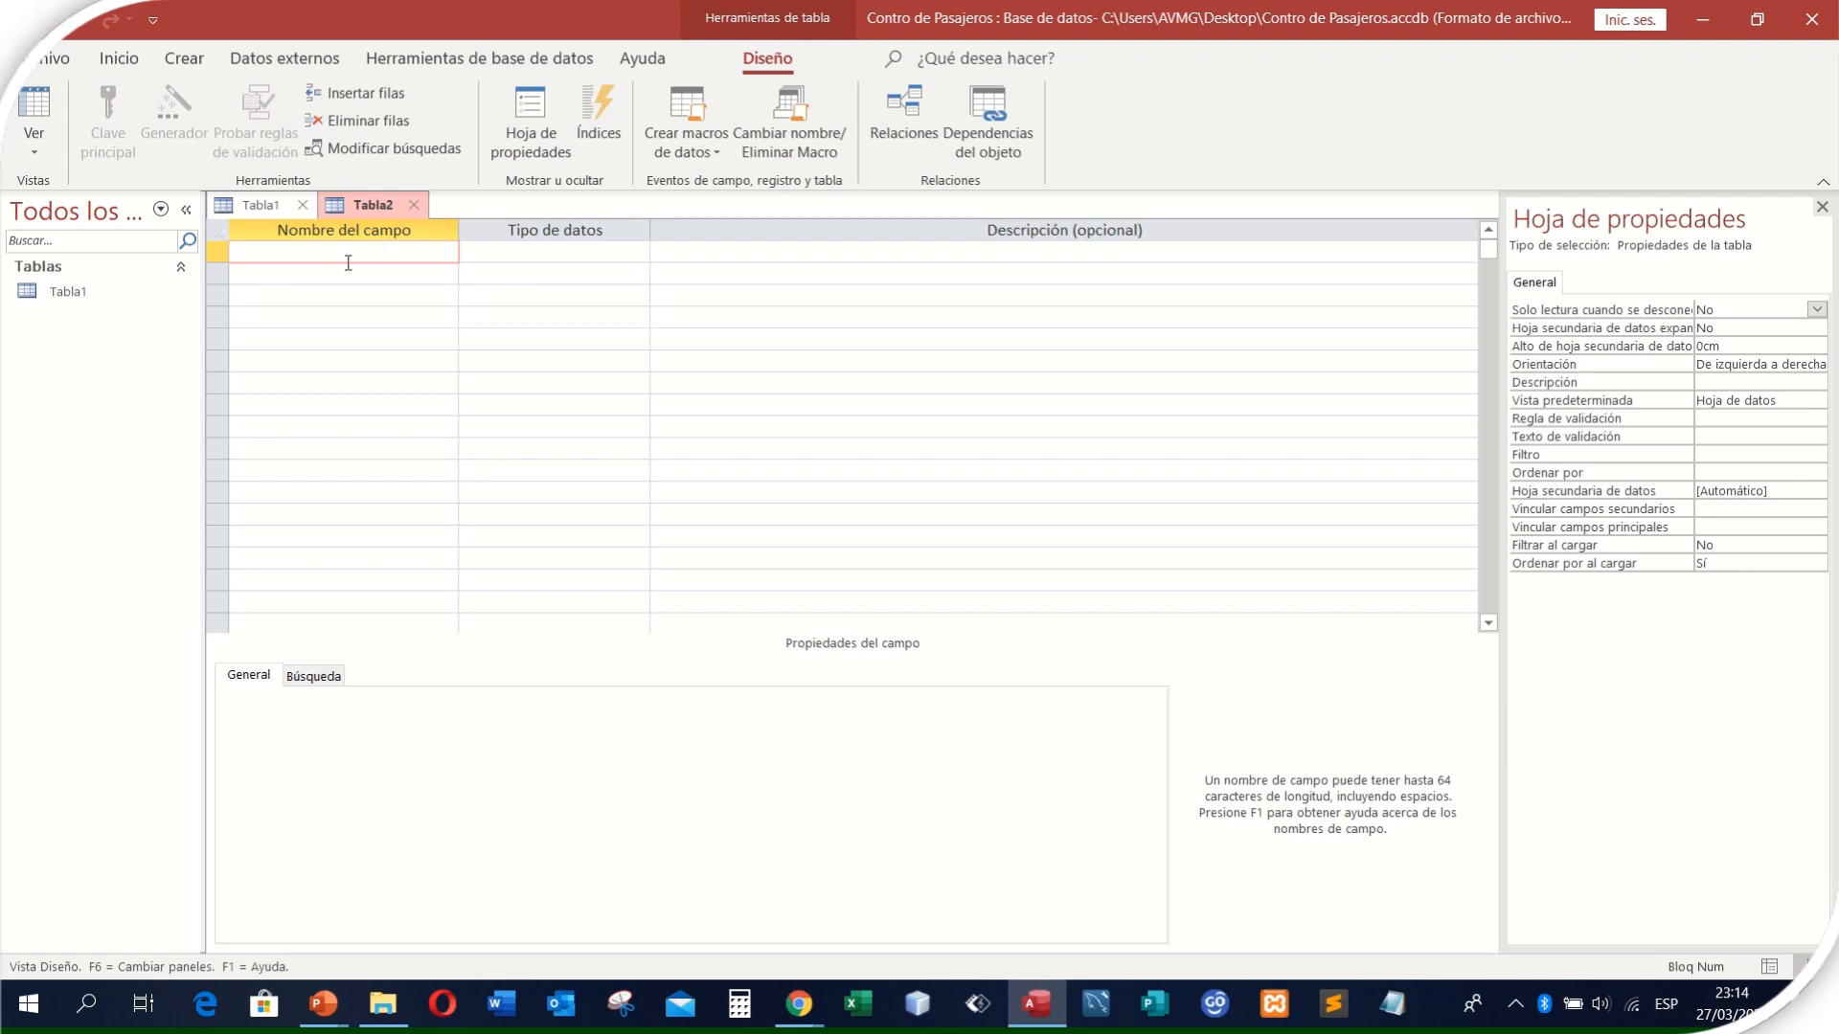
pyautogui.write('Codigo')
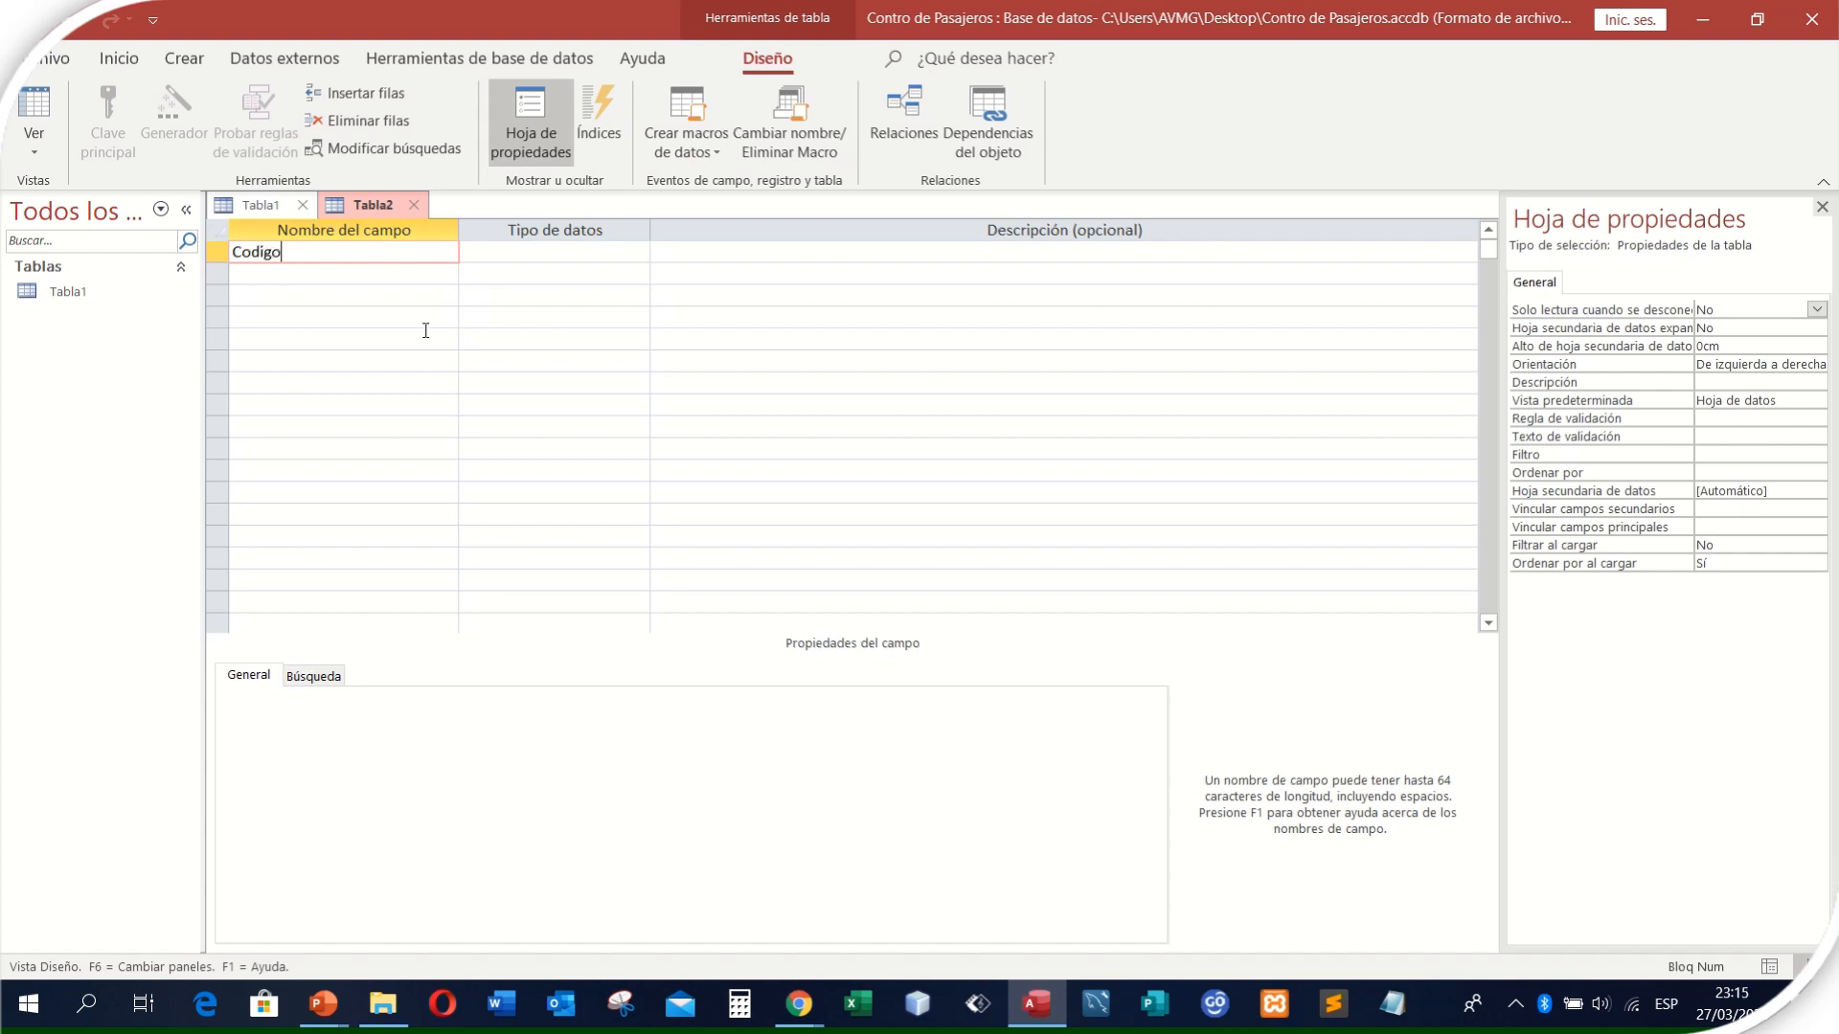
pyautogui.click(516, 253)
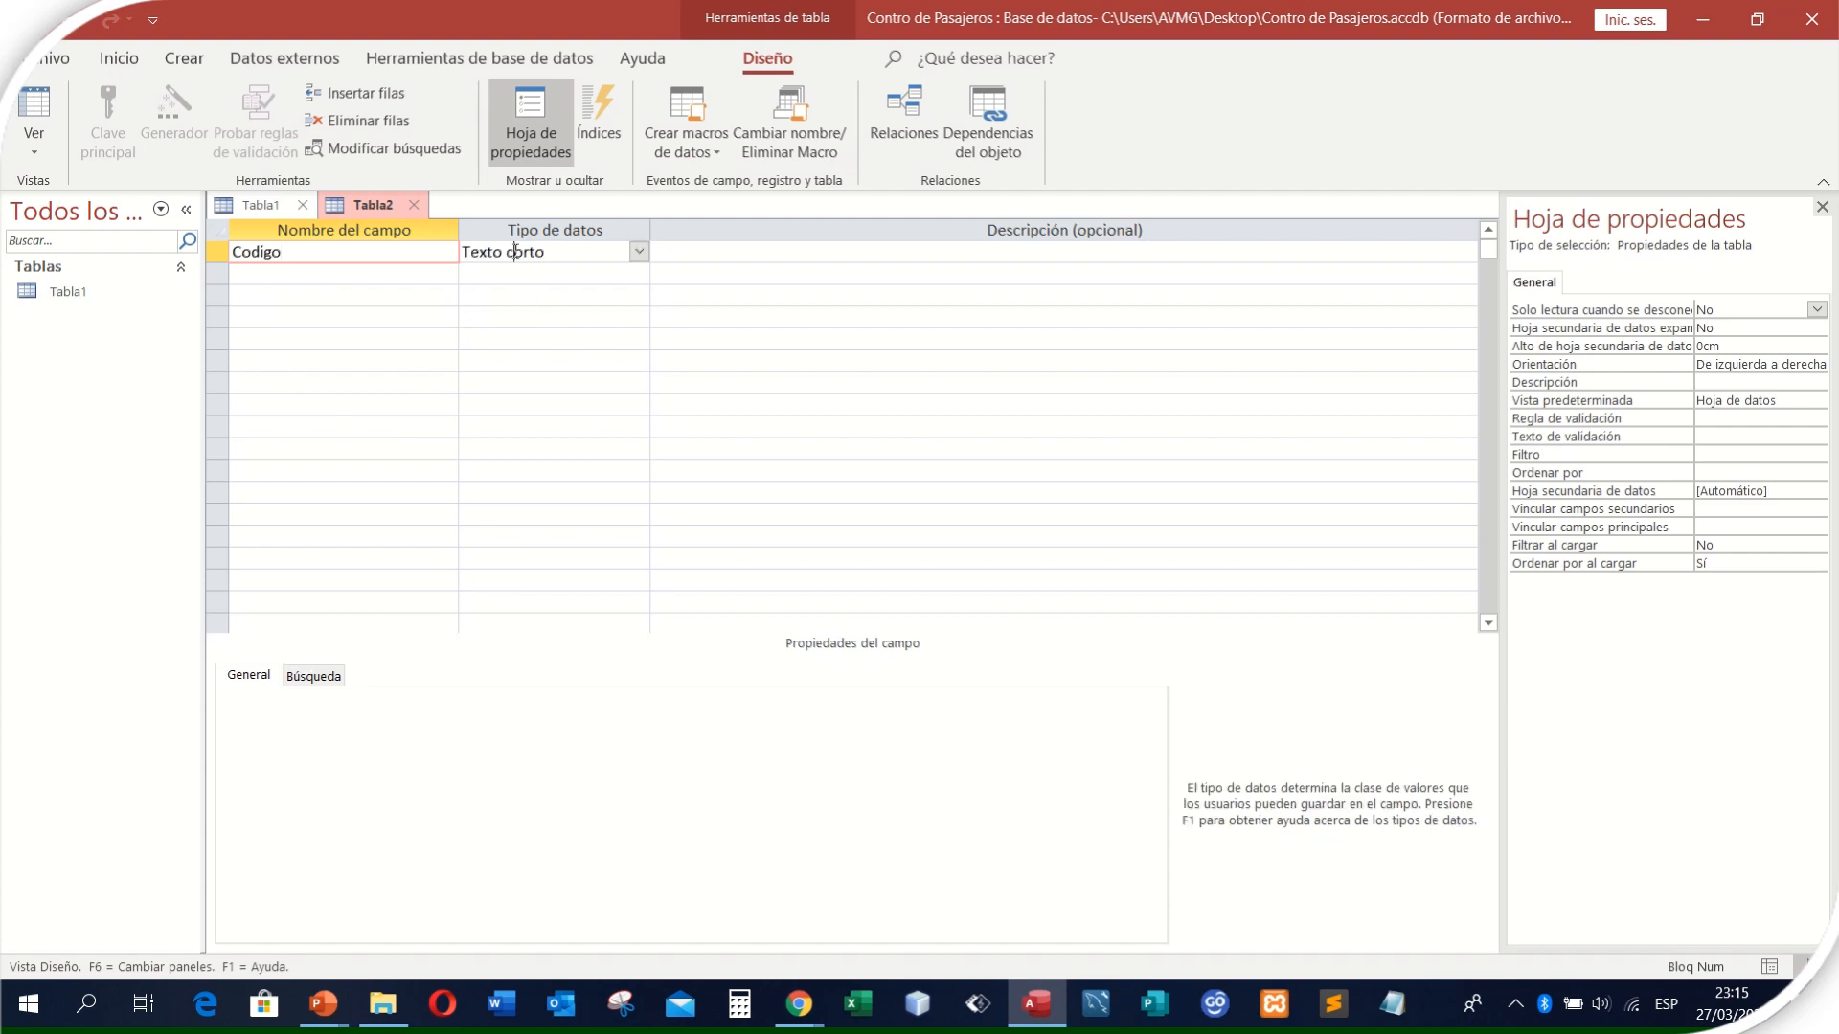
pyautogui.click(640, 254)
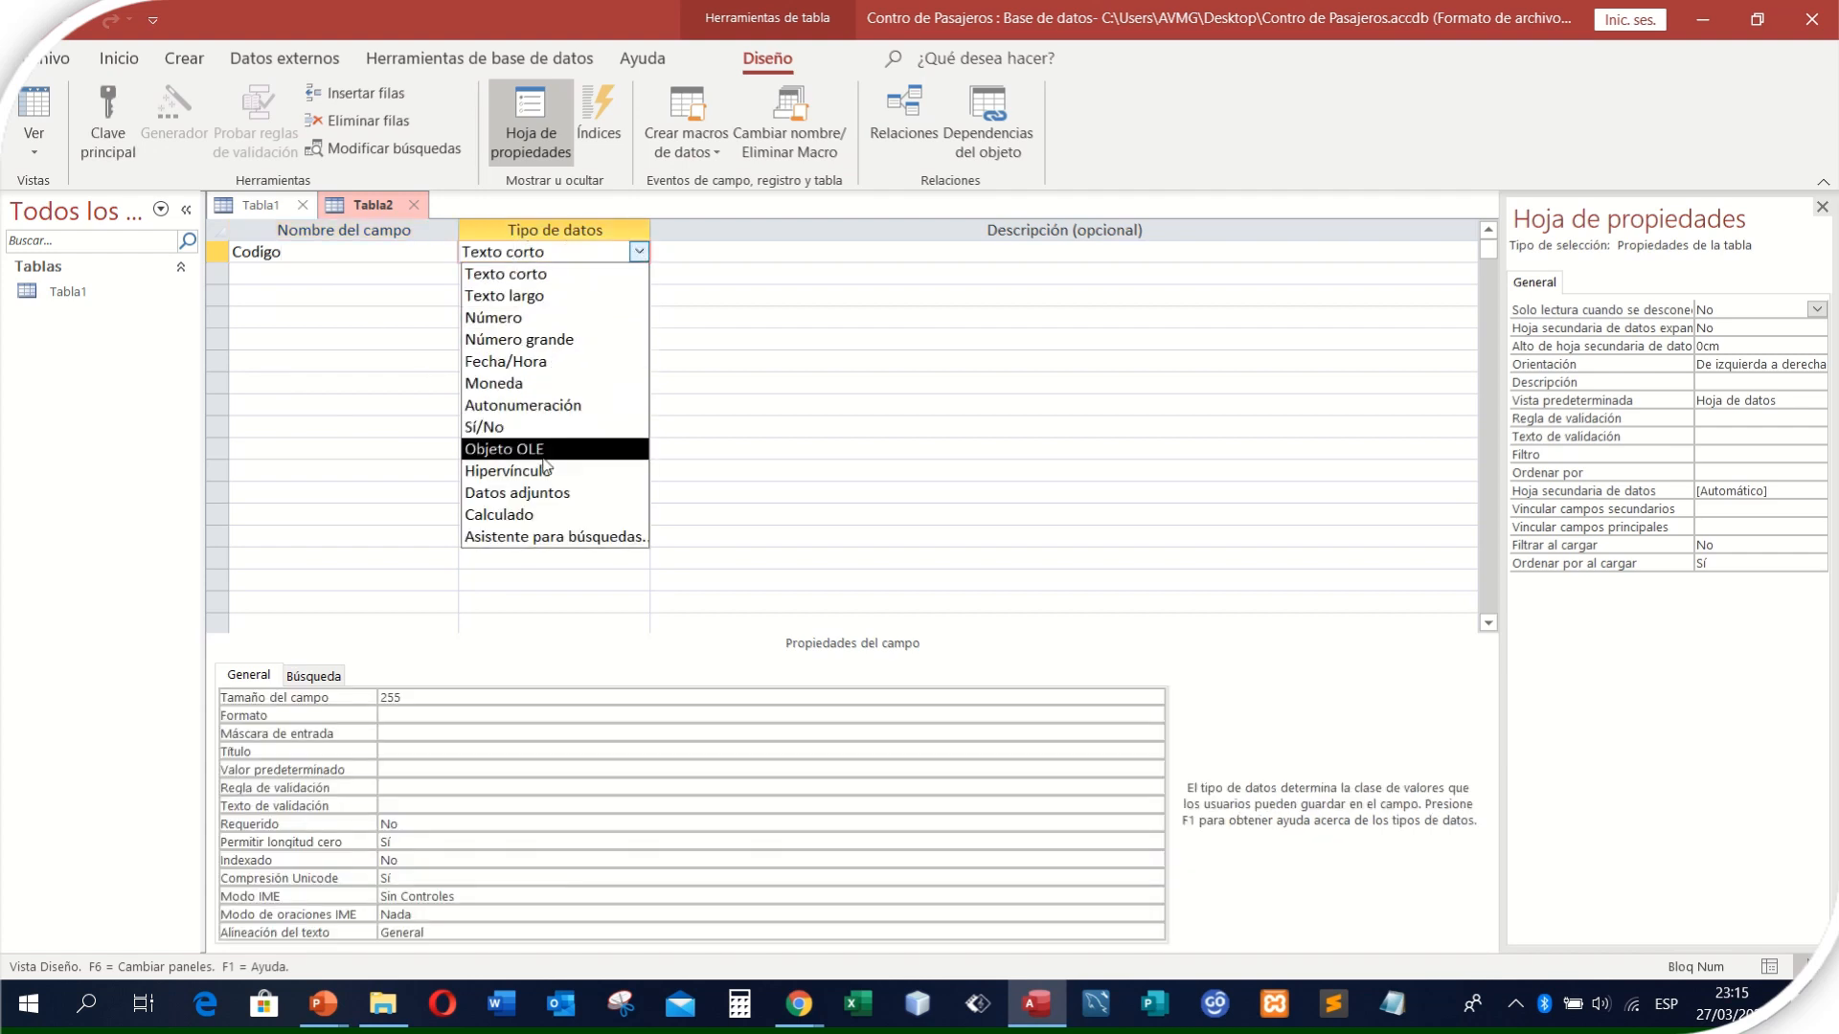
pyautogui.click(520, 319)
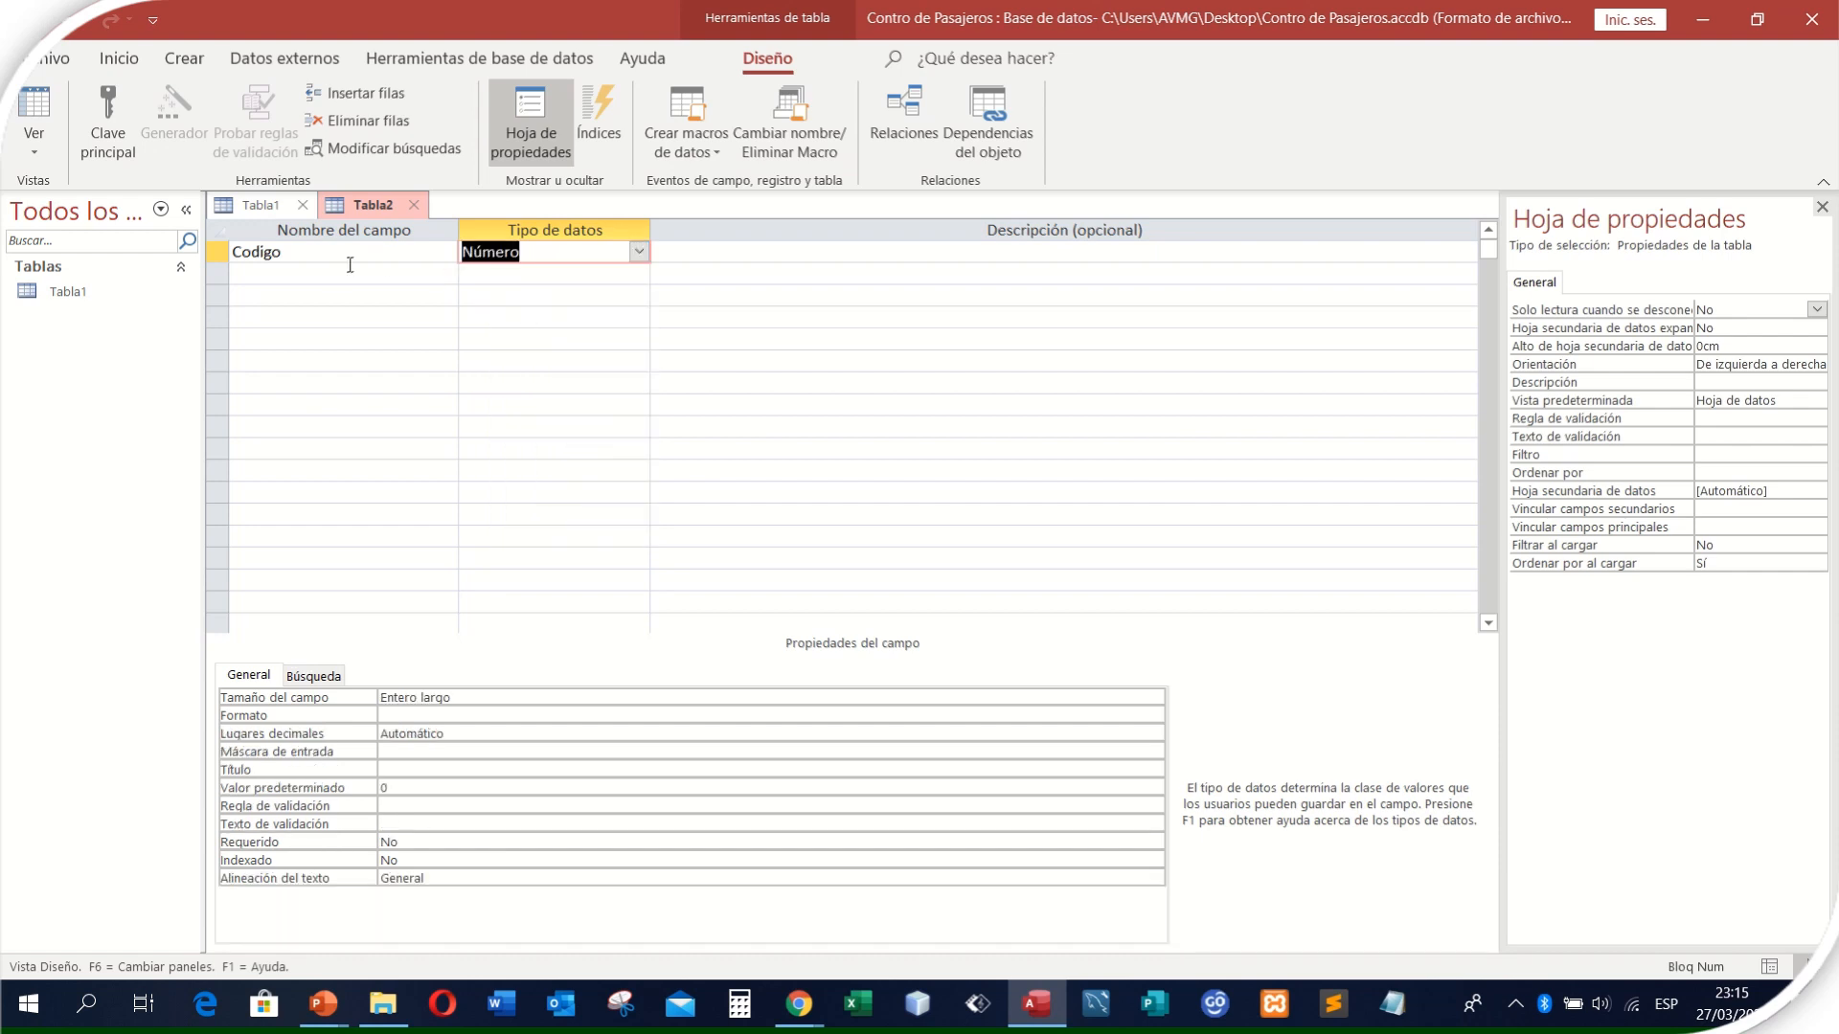
pyautogui.click(788, 251)
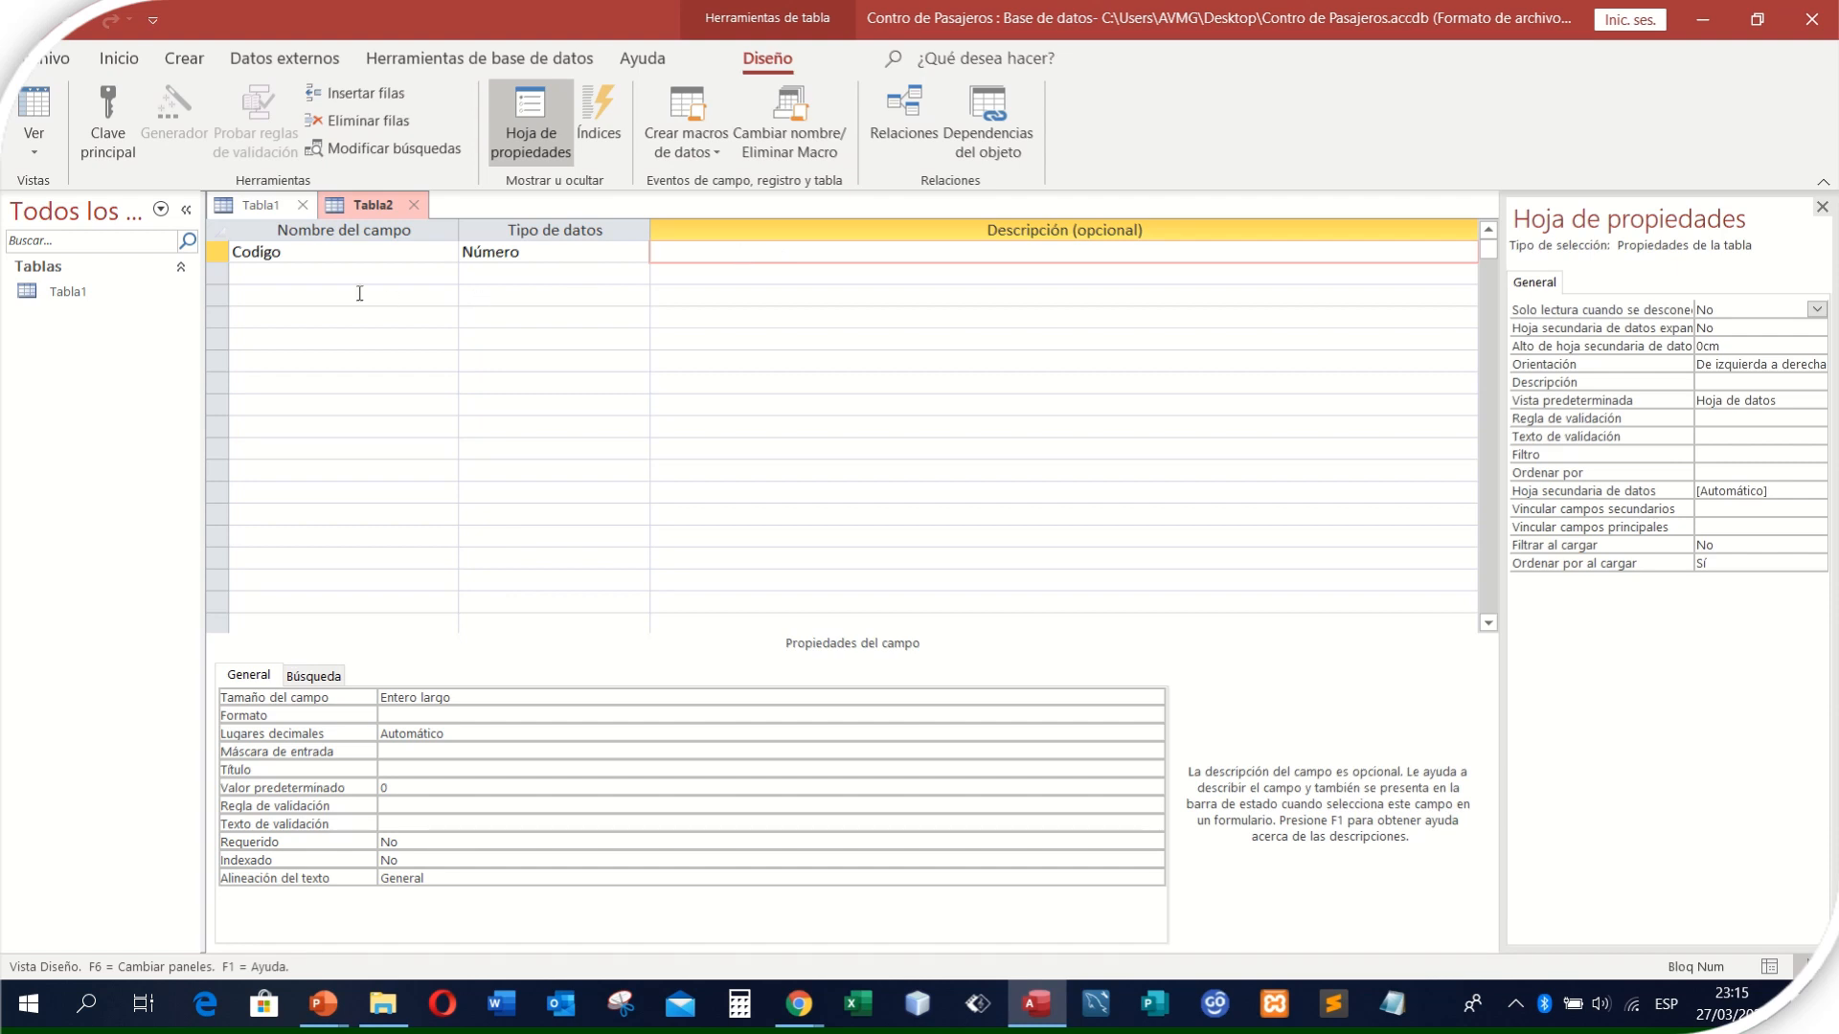
# - Extend the Codigo field name to CodigoTHD
pyautogui.click(291, 251)
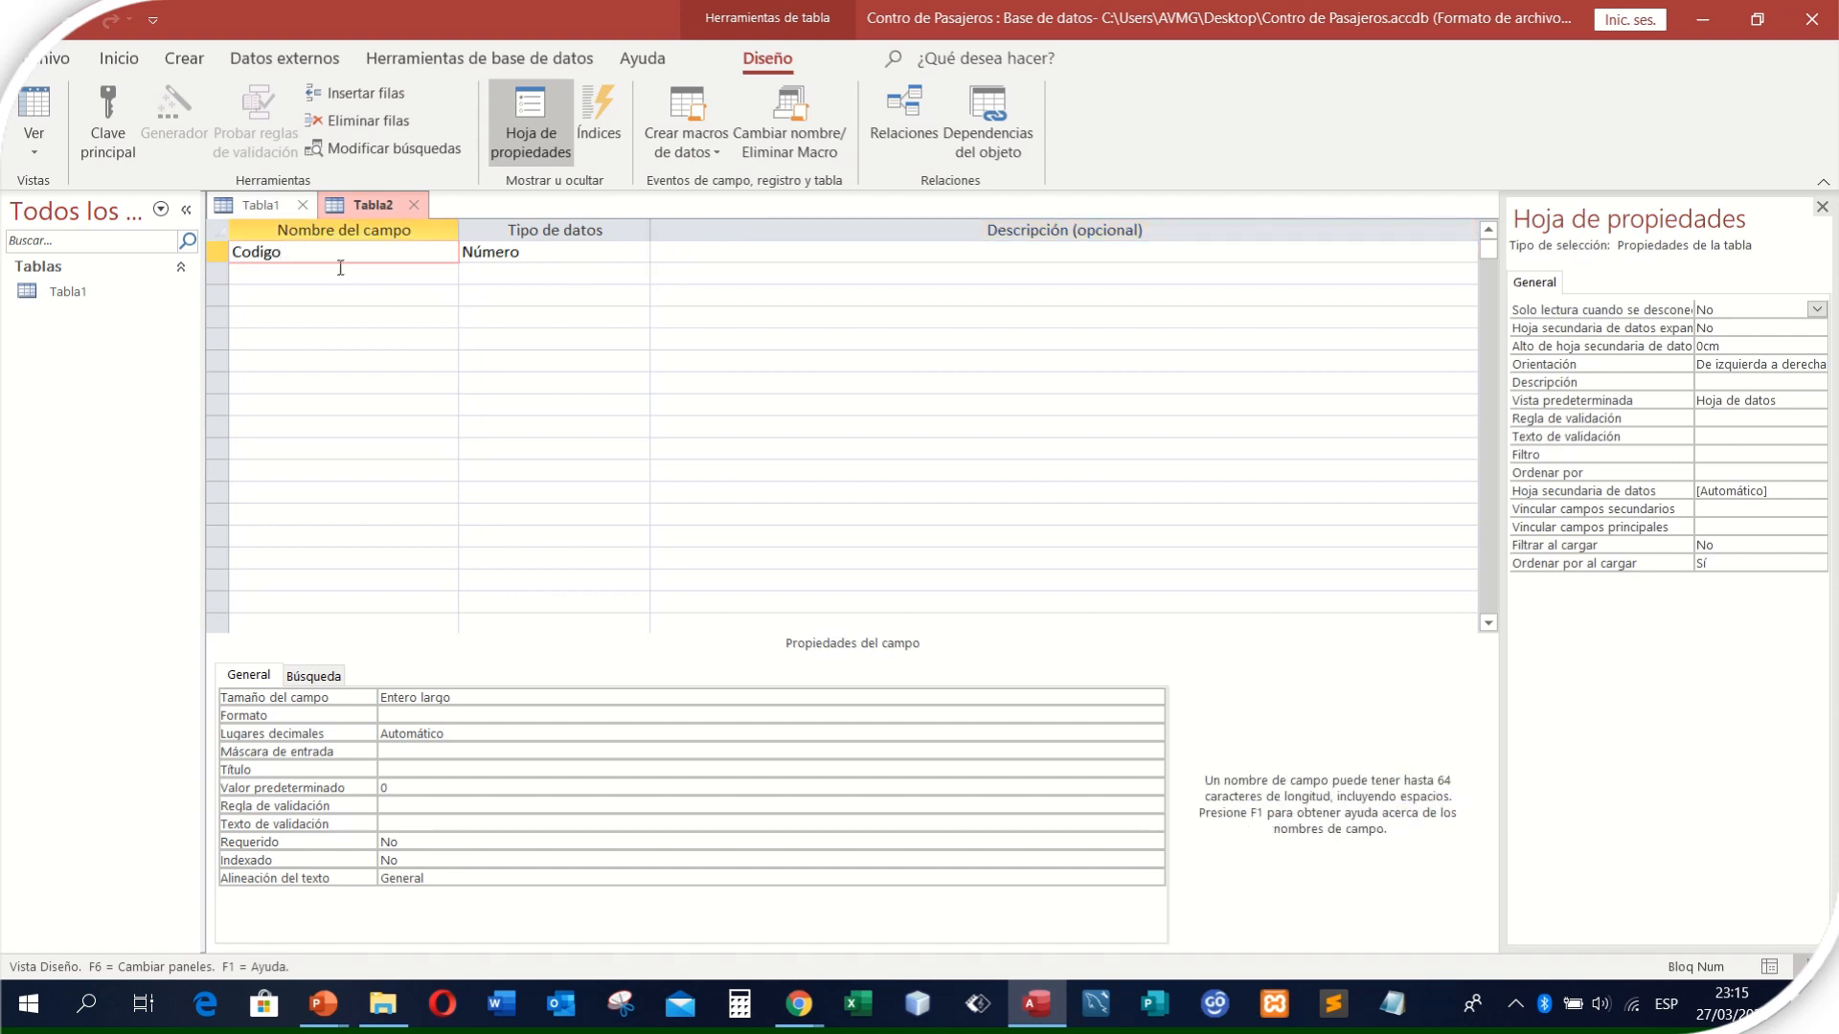
pyautogui.write('THD')
pyautogui.click(716, 249)
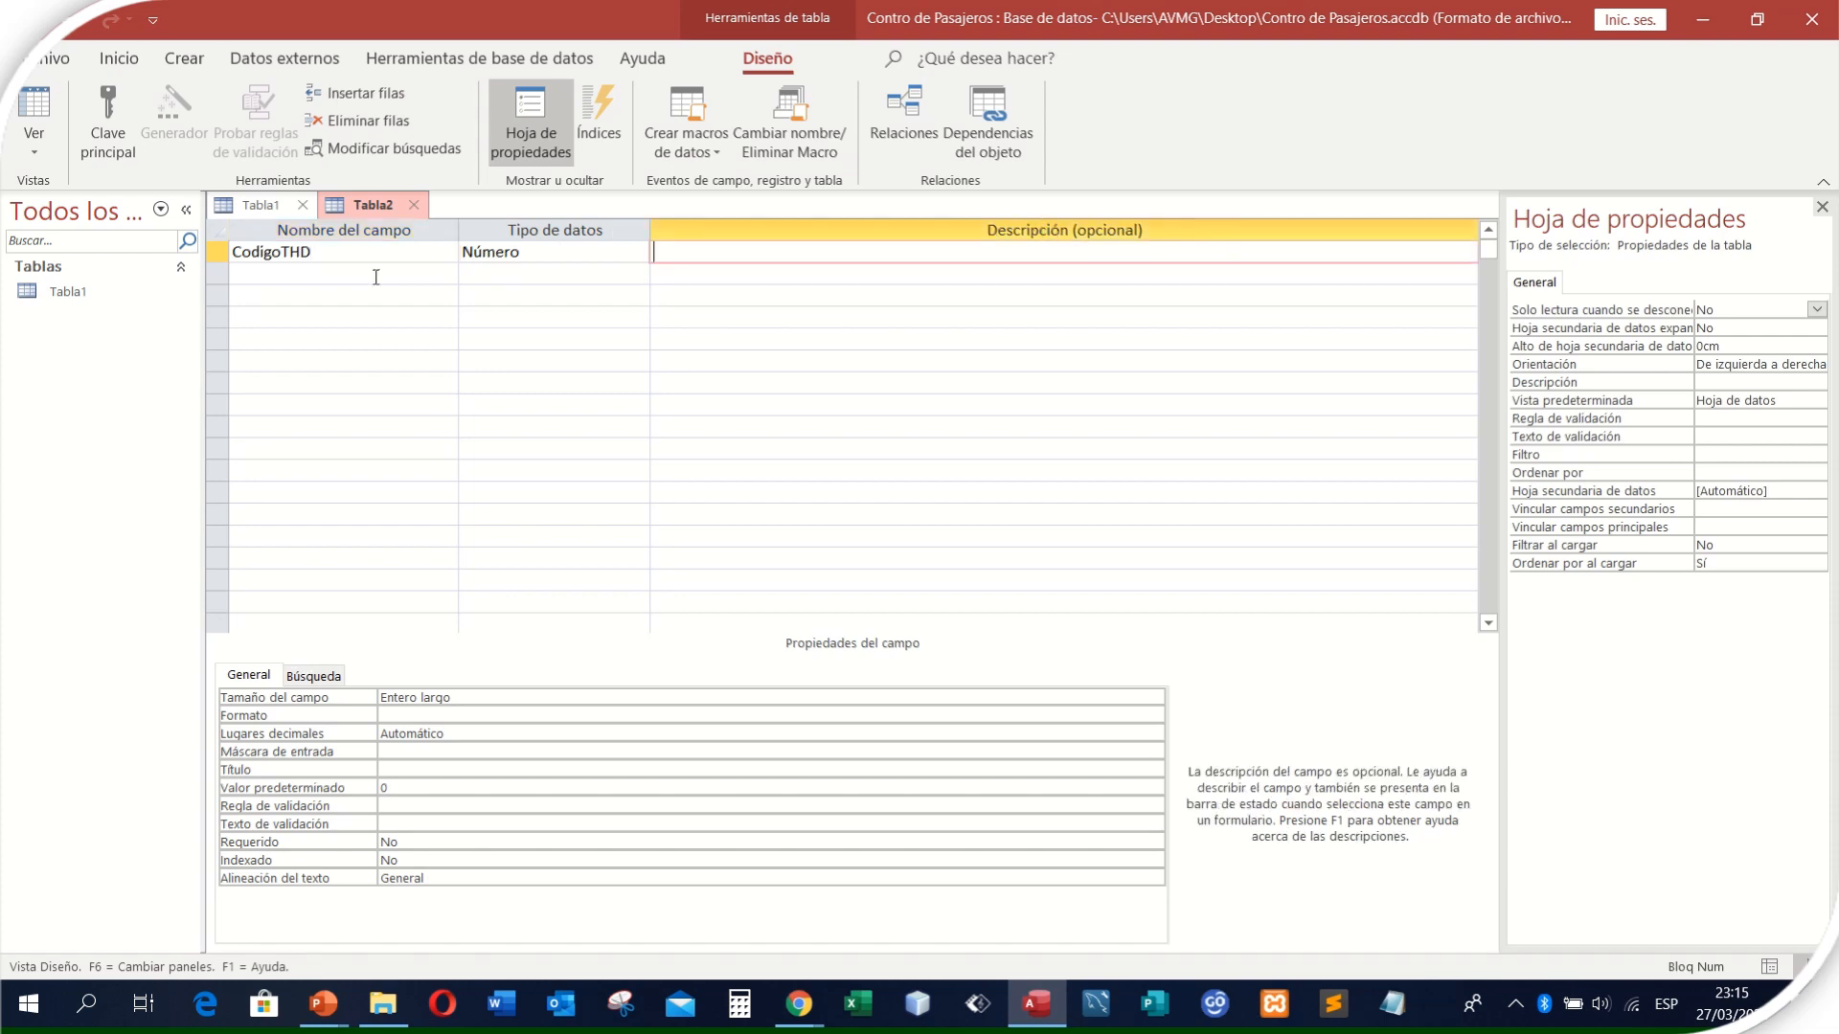
# - Rename the first field as CodigoProducto
pyautogui.moveTo(319, 252); pyautogui.dragTo(284, 250)
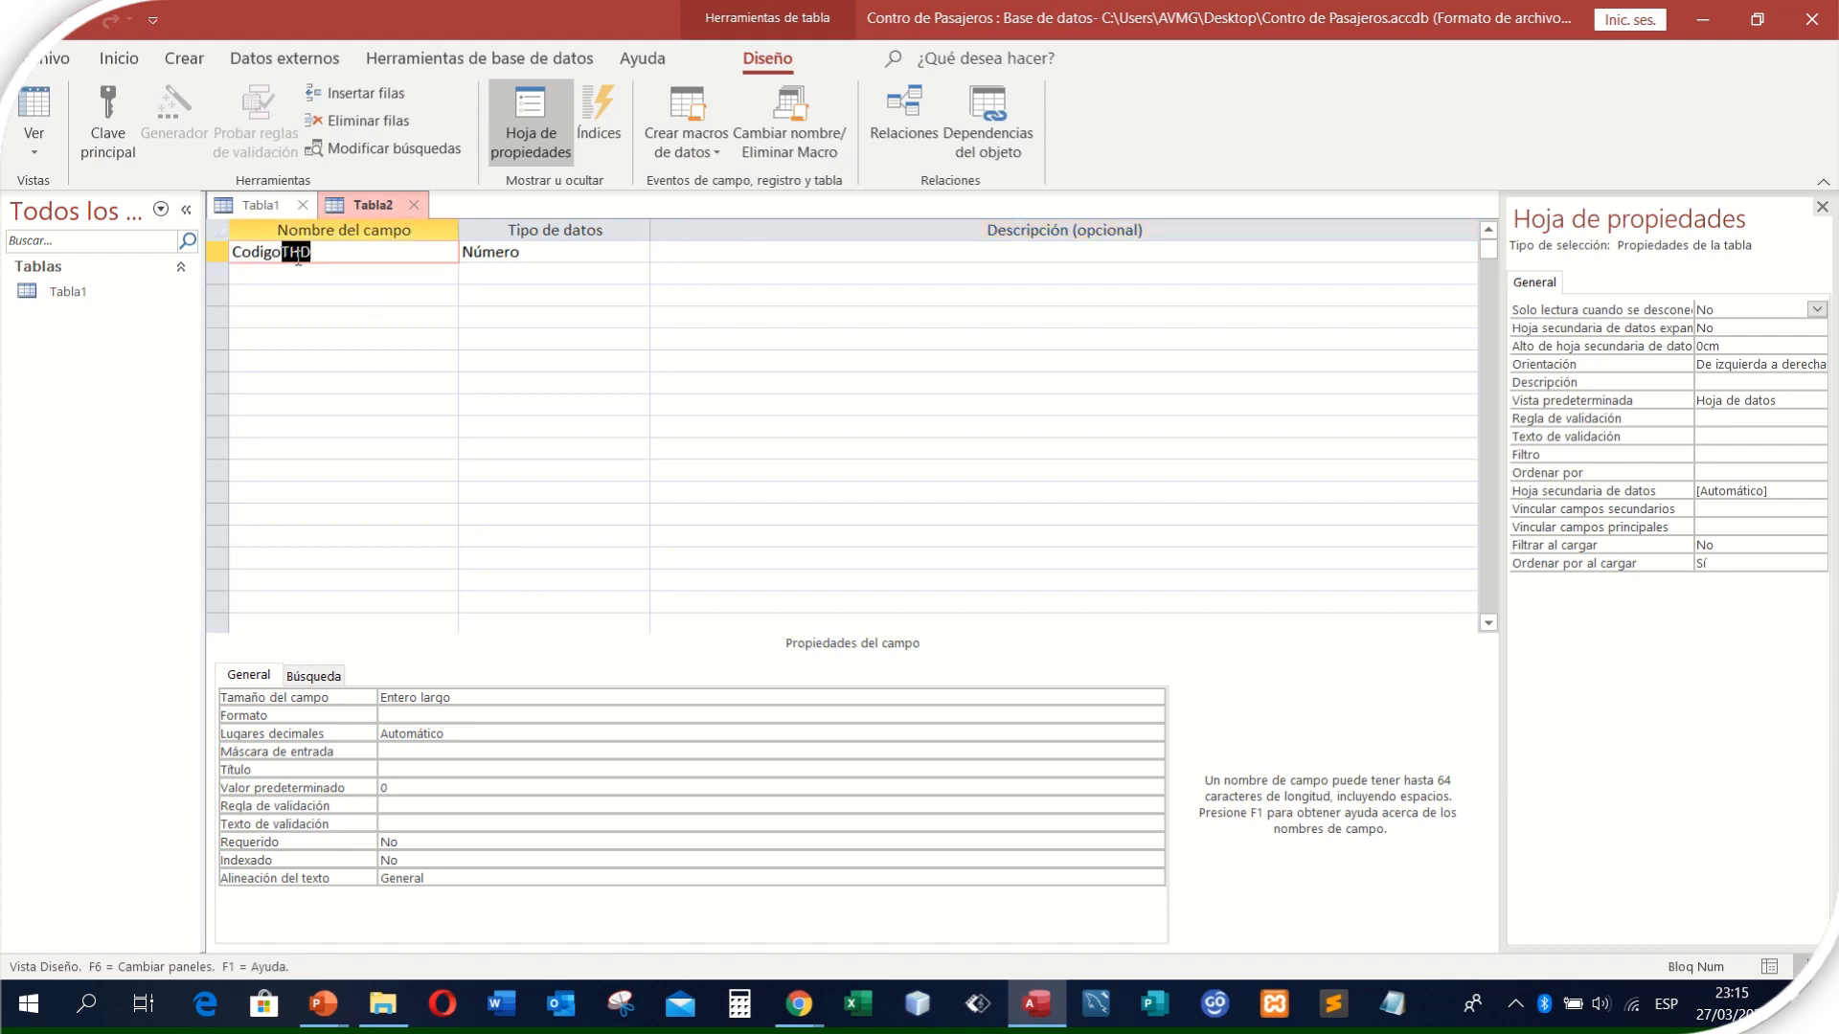
pyautogui.click(348, 253)
pyautogui.press('BackSpace')
pyautogui.press('BackSpace')
pyautogui.press('BackSpace')
pyautogui.write('Prodcu')
pyautogui.press('BackSpace')
pyautogui.press('BackSpace')
pyautogui.write('ucto')
pyautogui.click(733, 253)
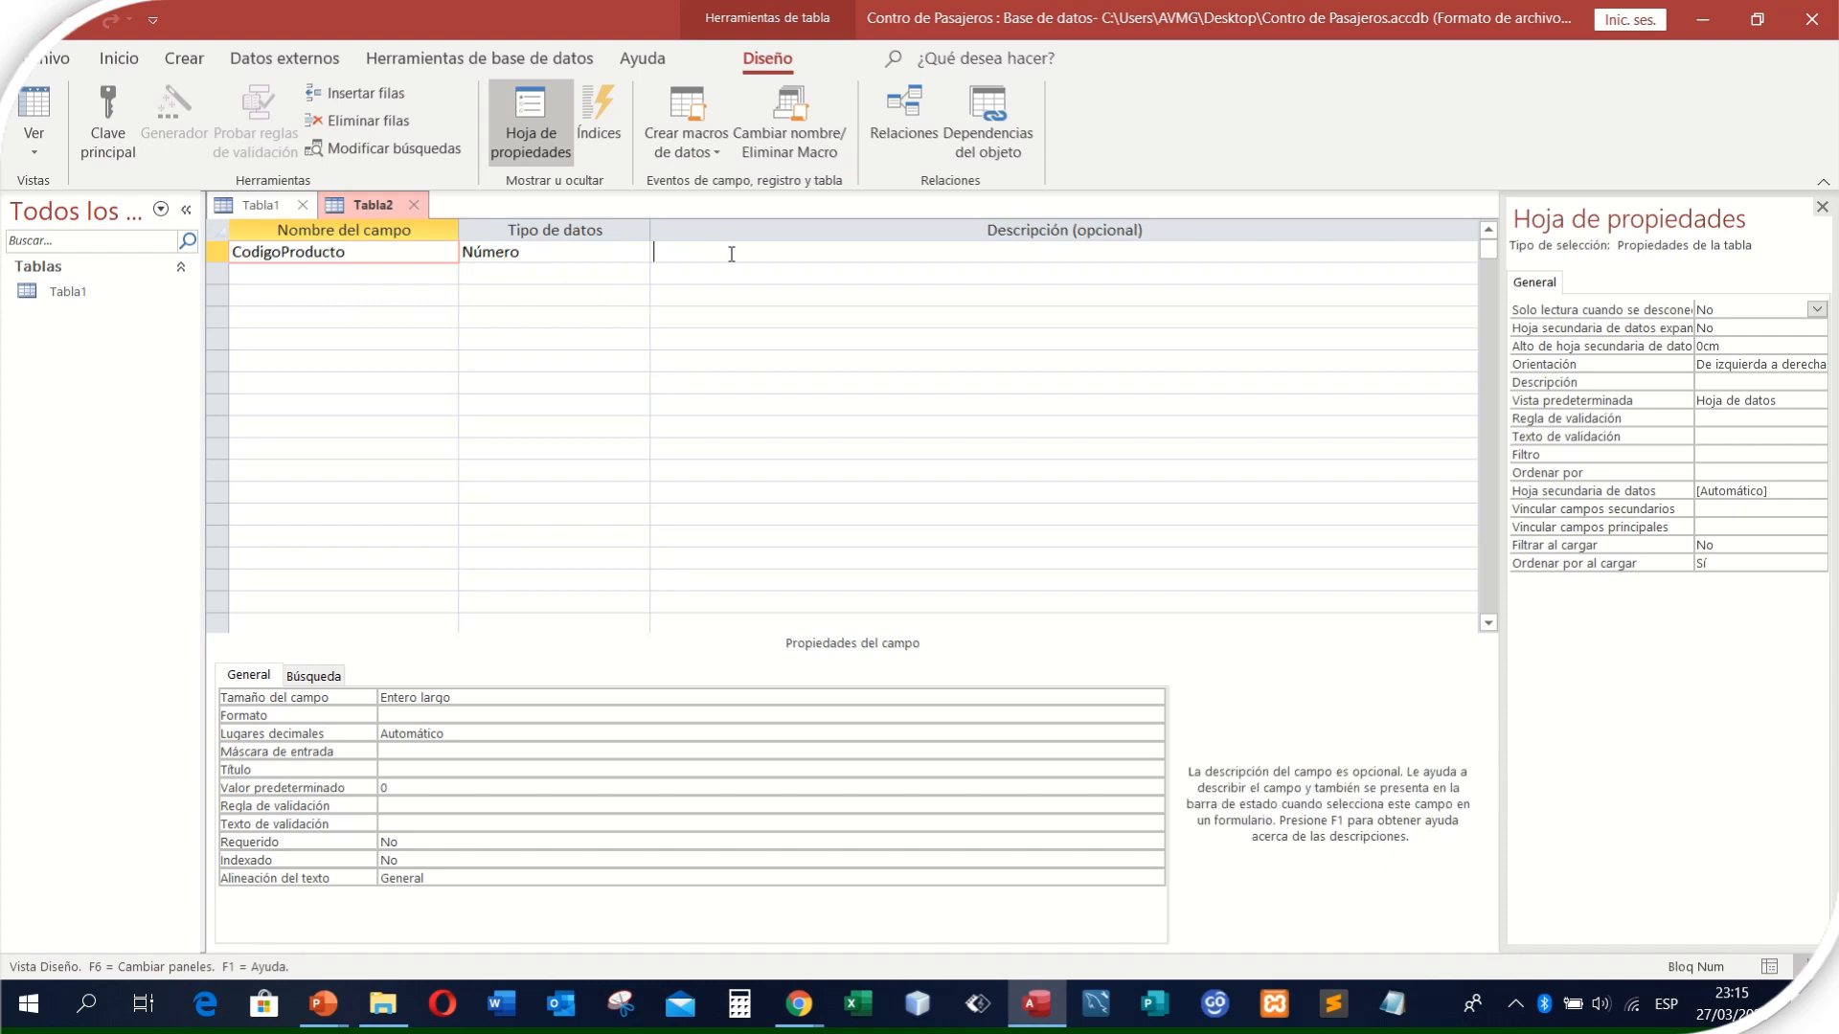
# - Add a second field named DescripcionProducto with the data type Texto corto
pyautogui.click(324, 272)
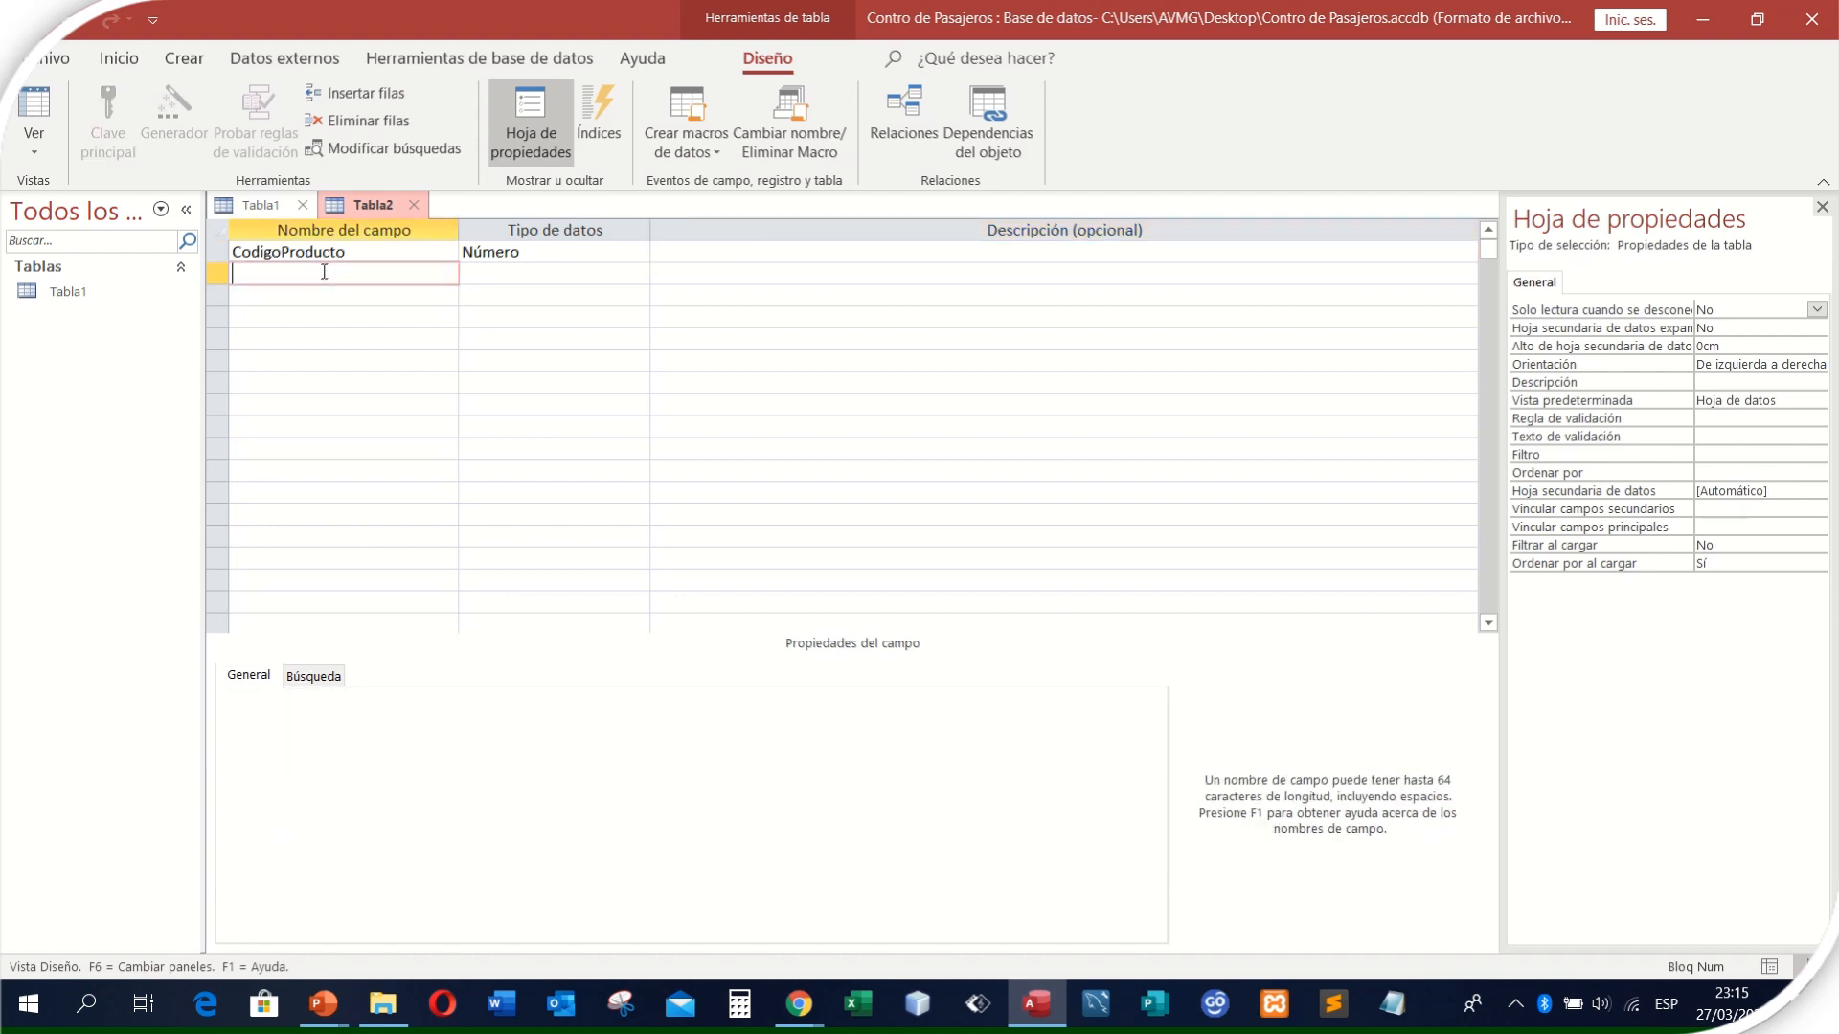
pyautogui.write('DescripcionProducto')
pyautogui.moveTo(314, 275); pyautogui.dragTo(385, 273)
pyautogui.click(469, 273)
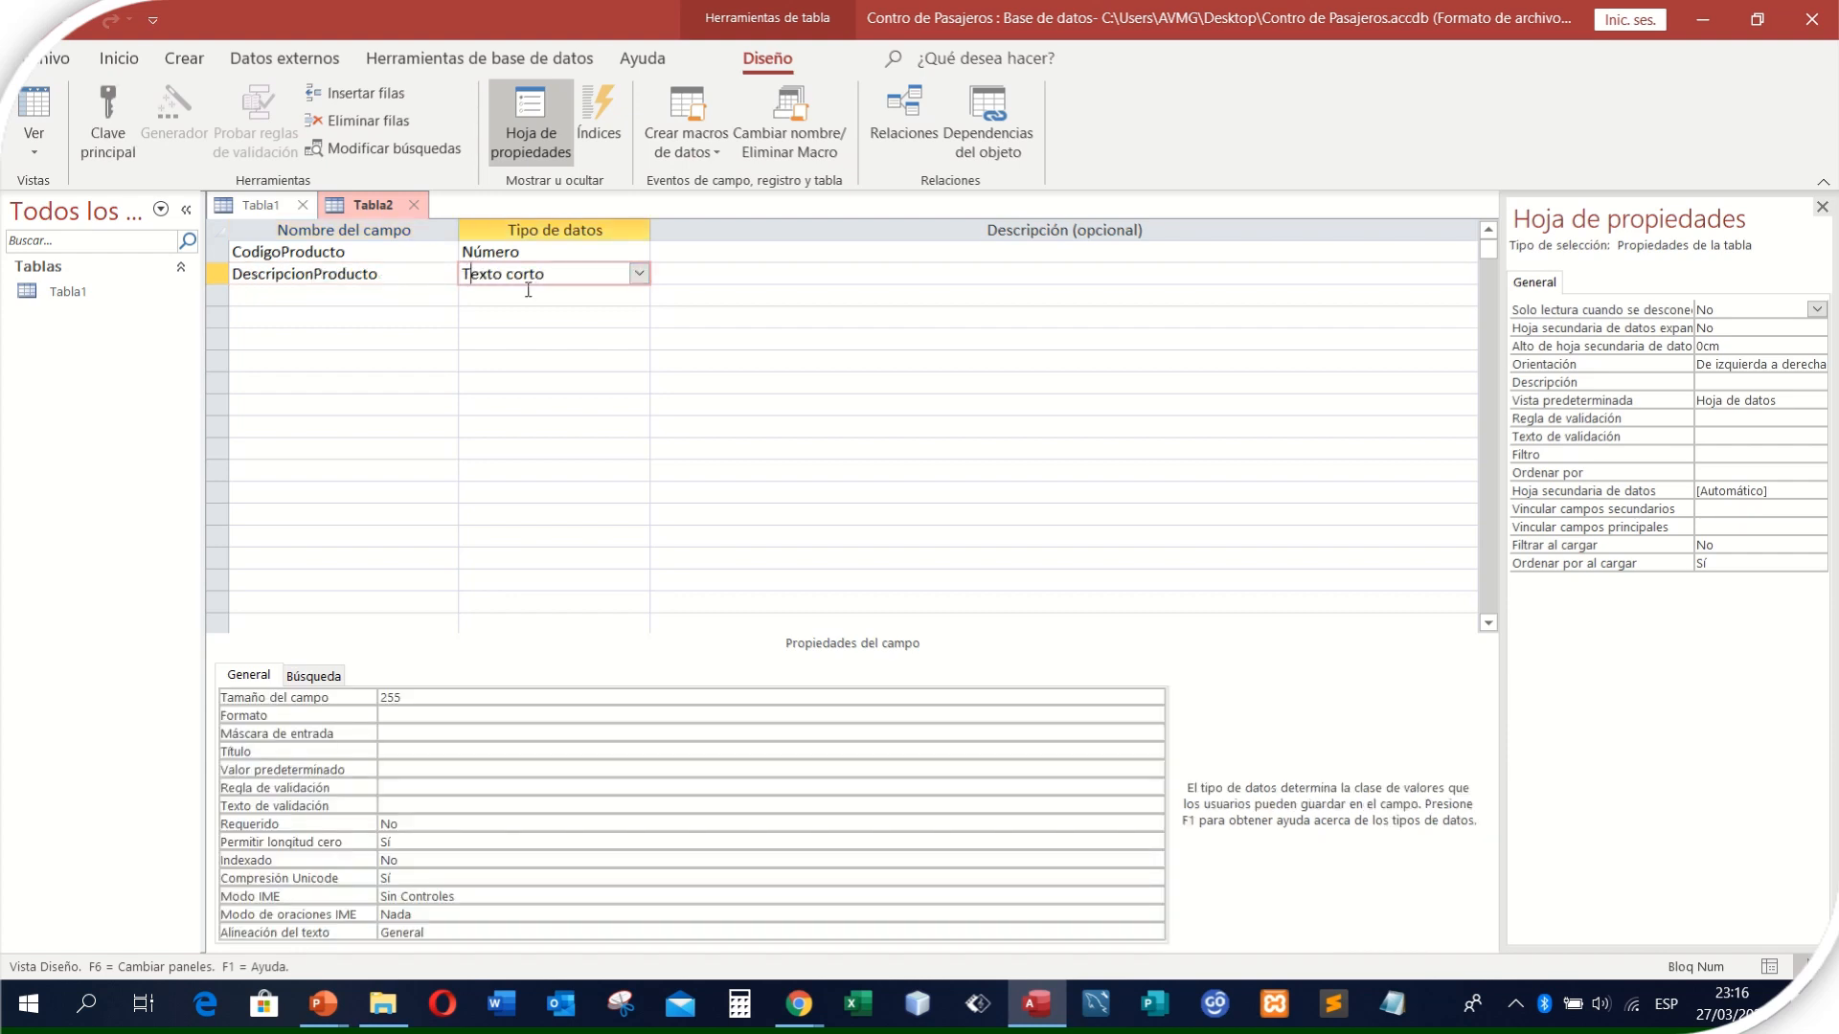
# - Set the field size of DescripcionProducto to 70
pyautogui.doubleClick(403, 696)
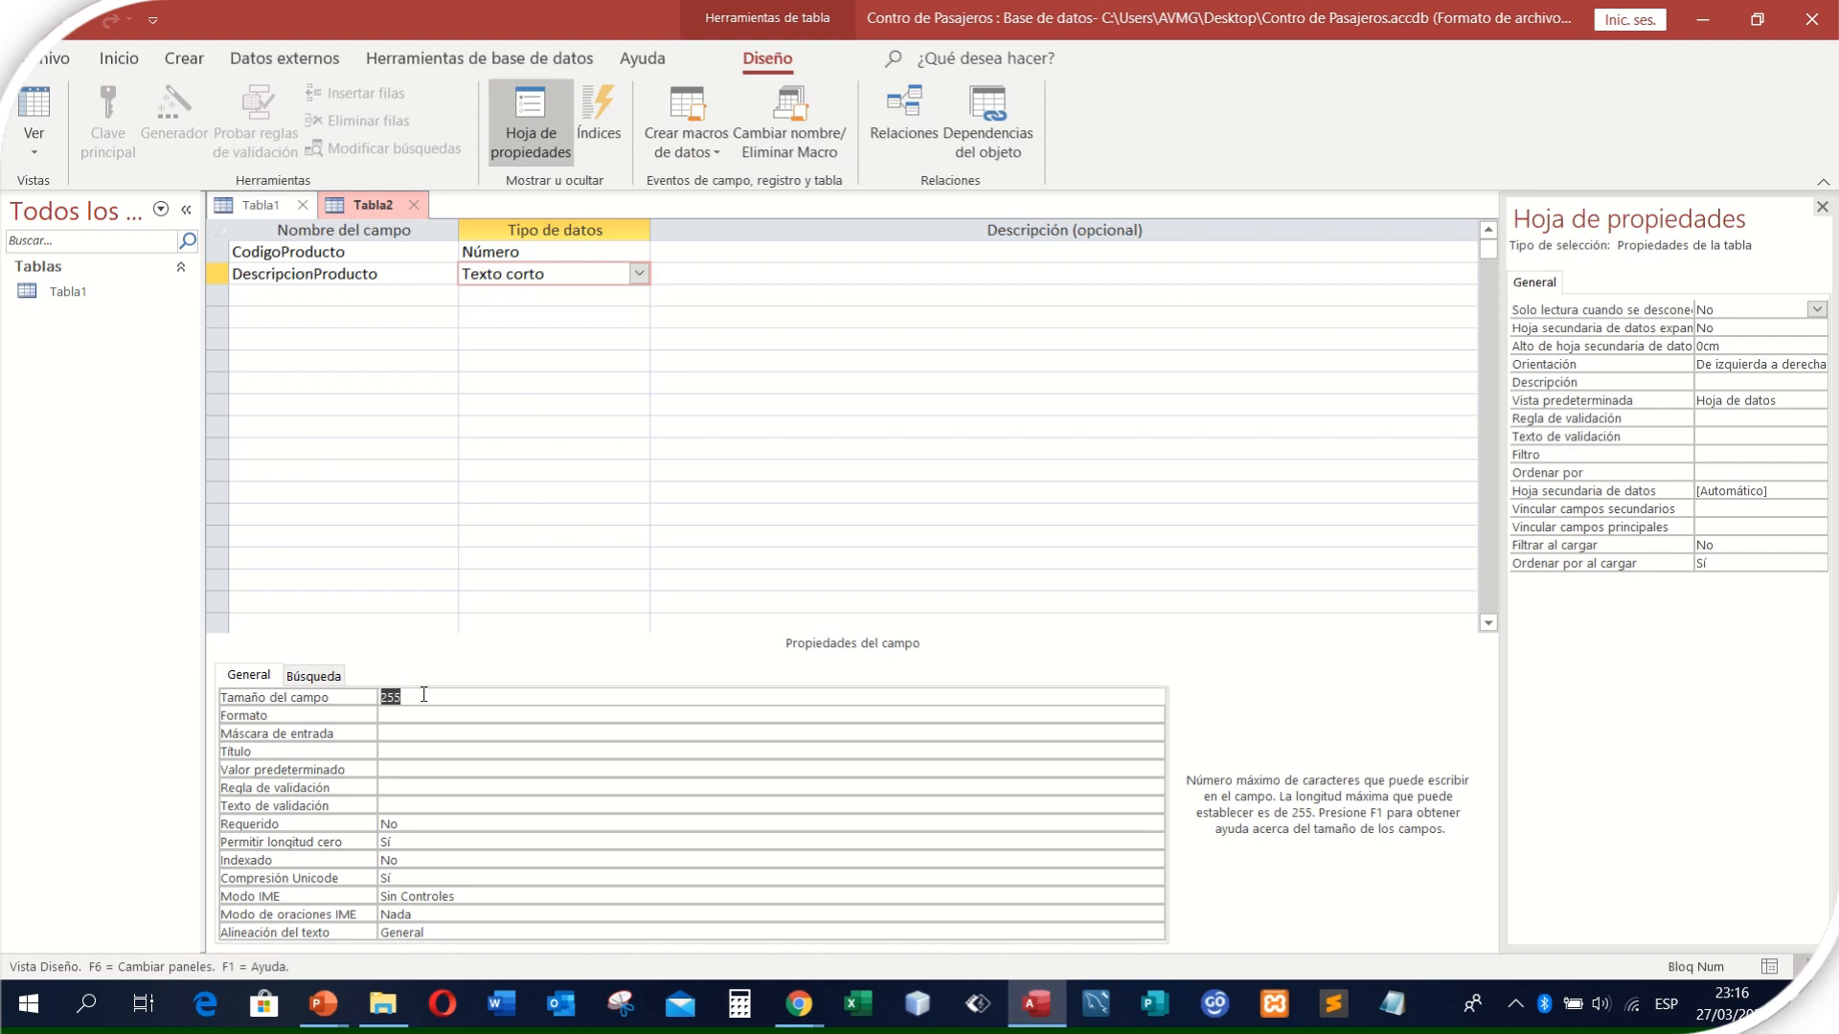
pyautogui.write('20')
pyautogui.press('BackSpace')
pyautogui.press('BackSpace')
pyautogui.write('70')
pyautogui.doubleClick(393, 697)
pyautogui.click(249, 295)
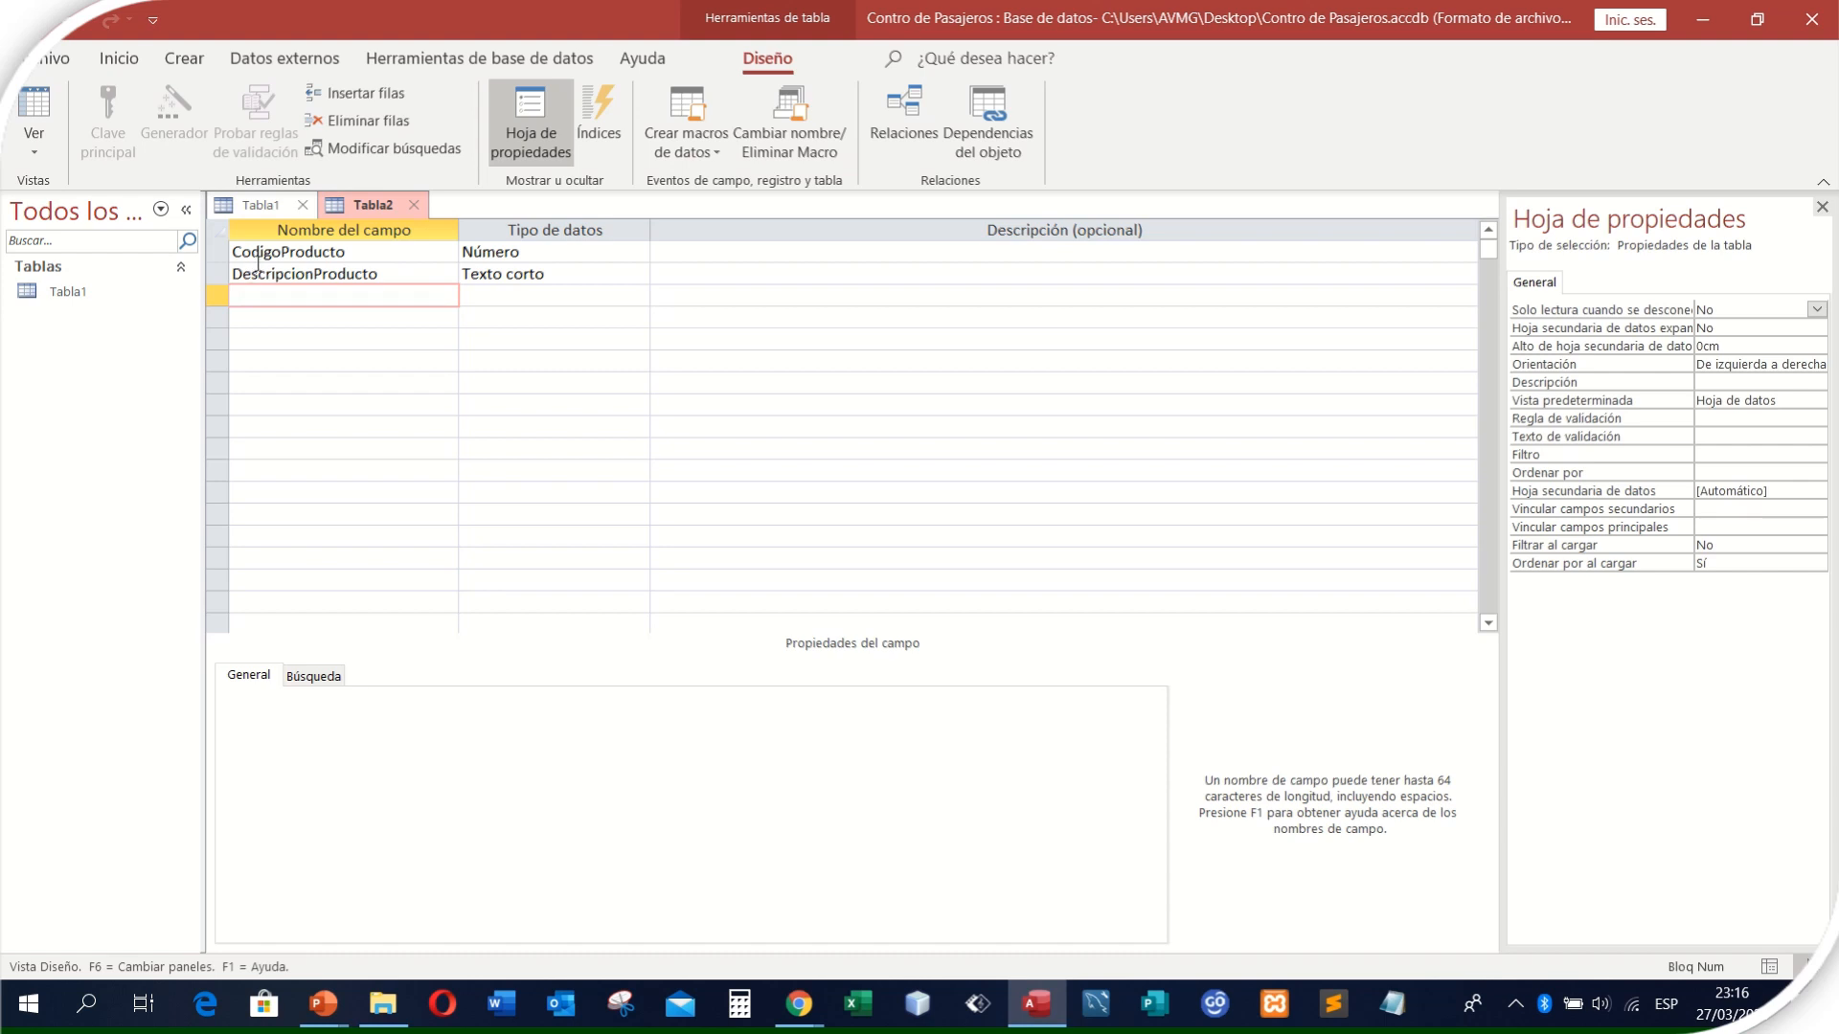
# - Make the CodigoProducto field the table's primary key
pyautogui.click(563, 275)
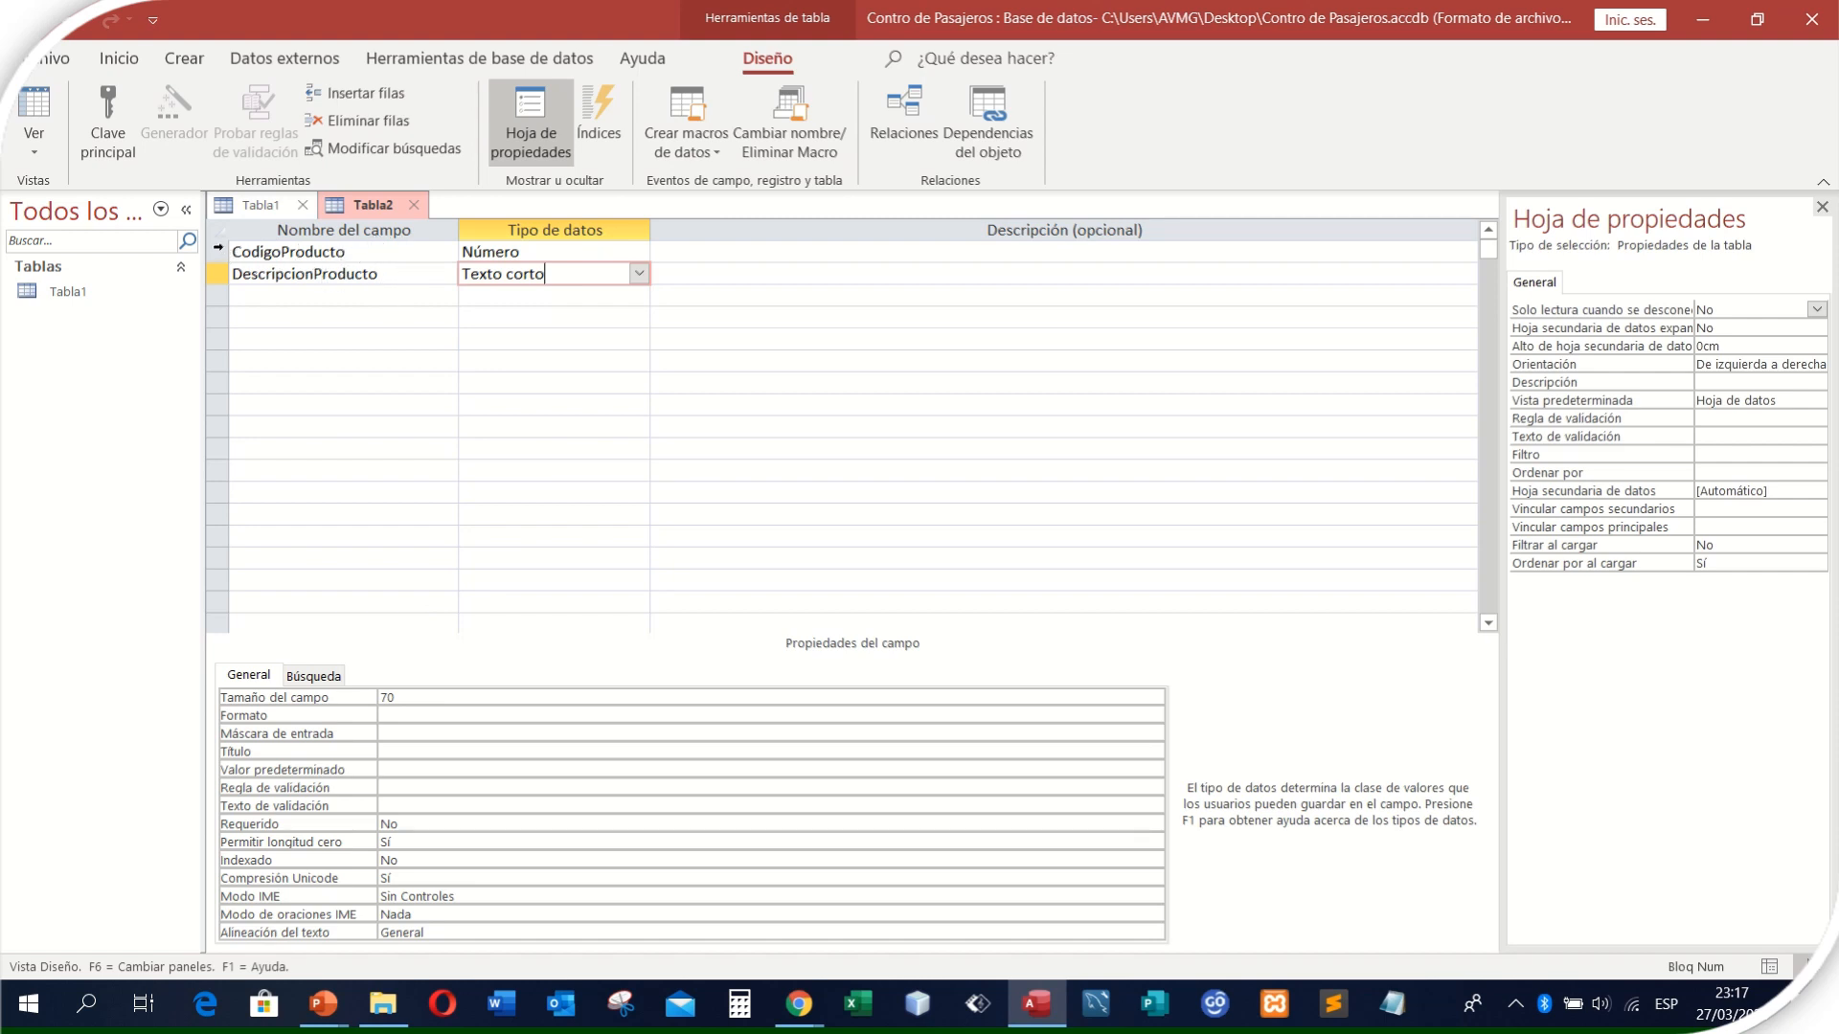
pyautogui.click(218, 247)
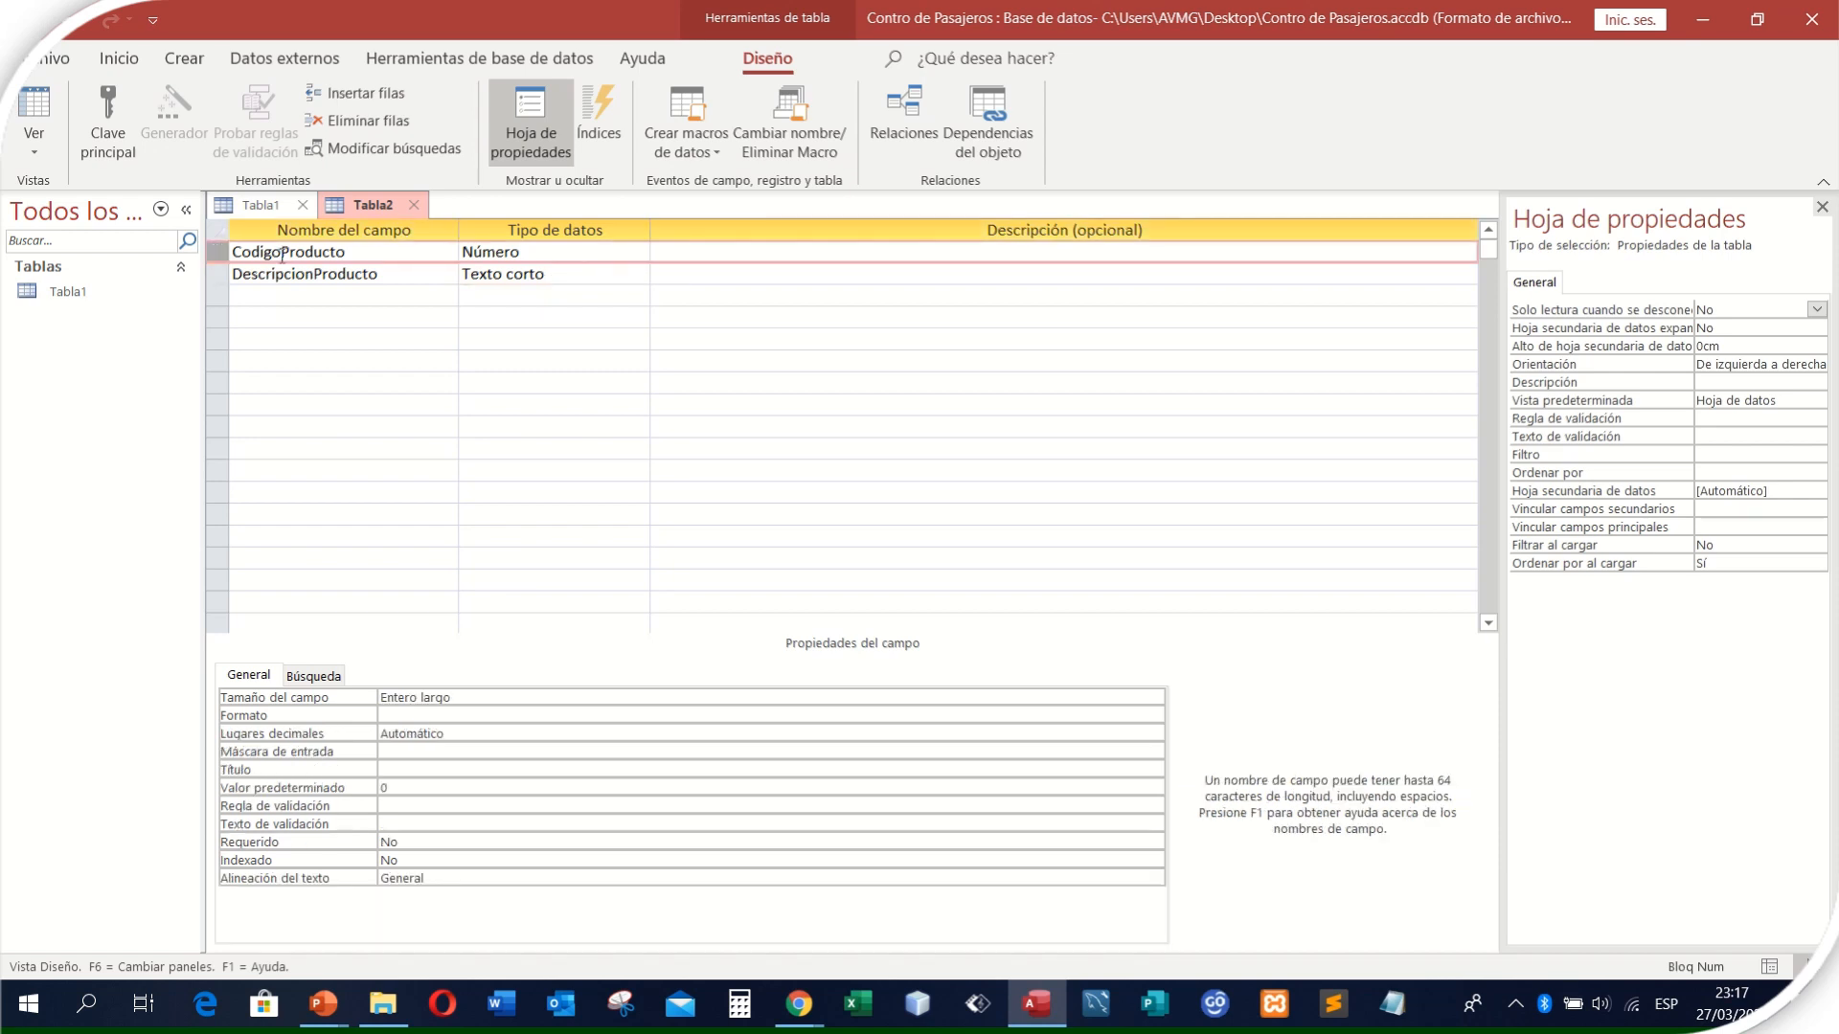
pyautogui.click(107, 145)
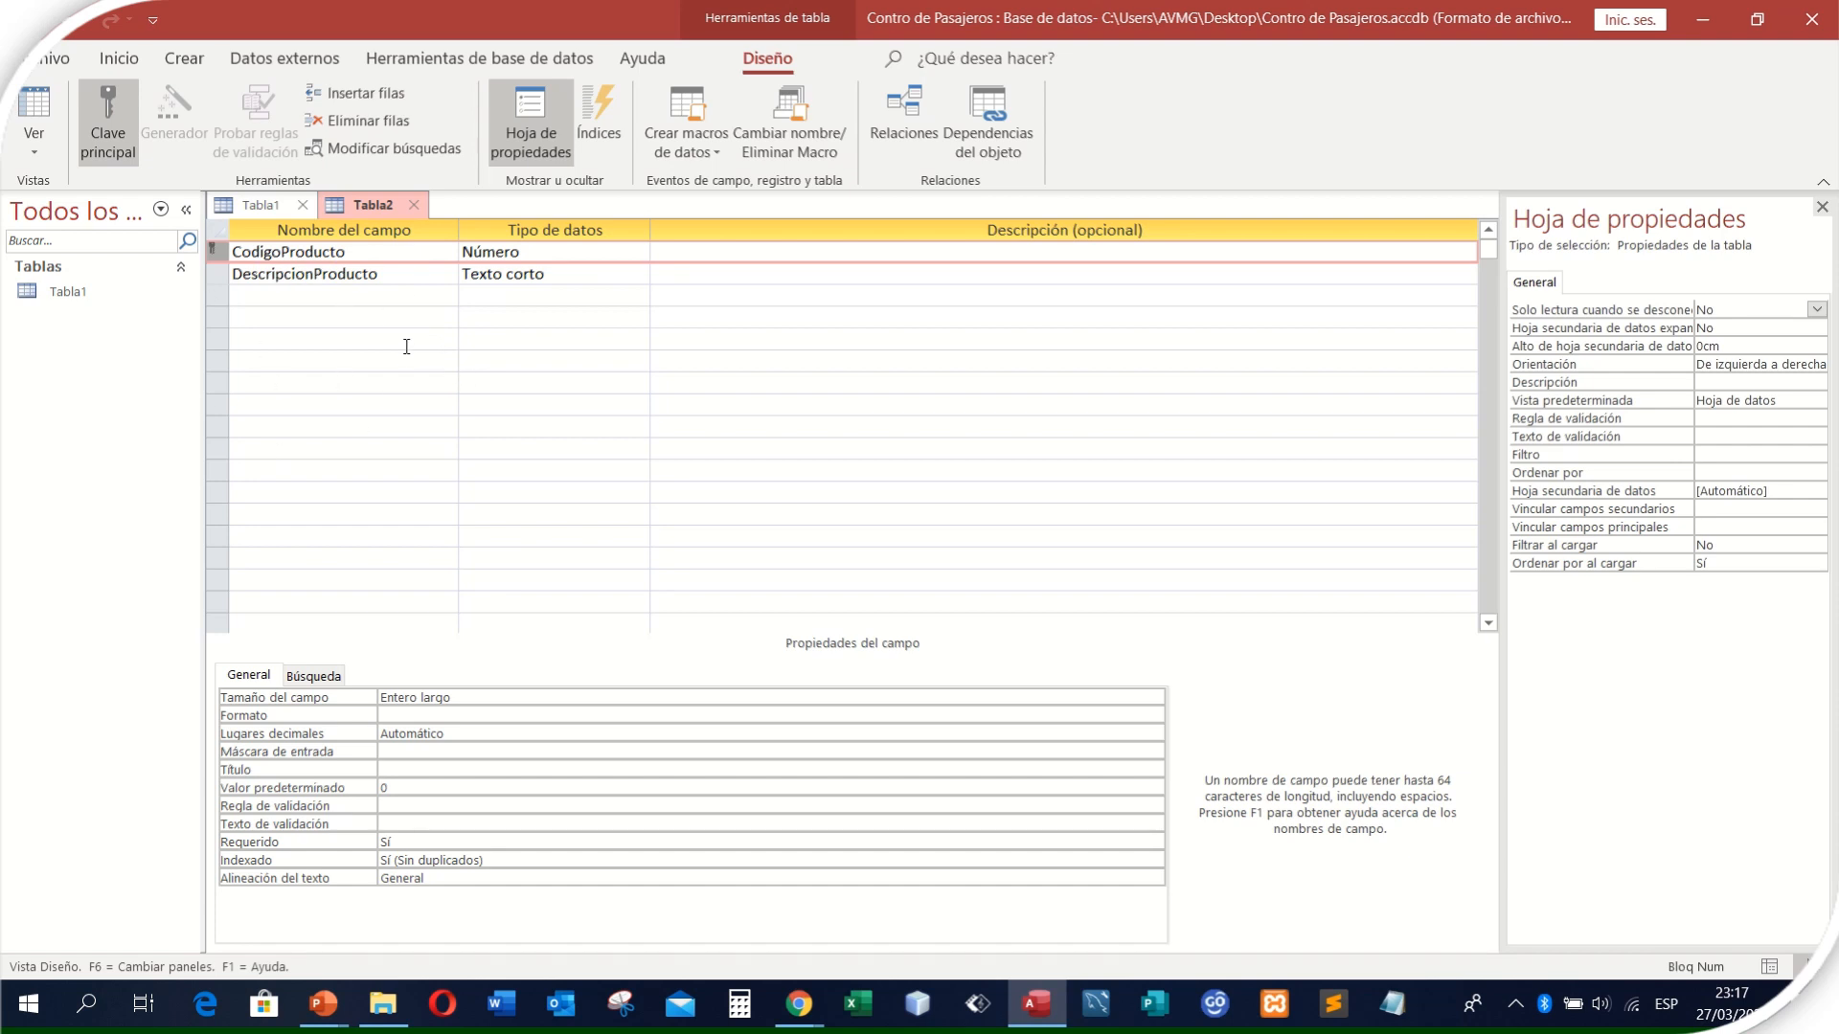
# - Save the table under the name Producto
pyautogui.rightClick(370, 204)
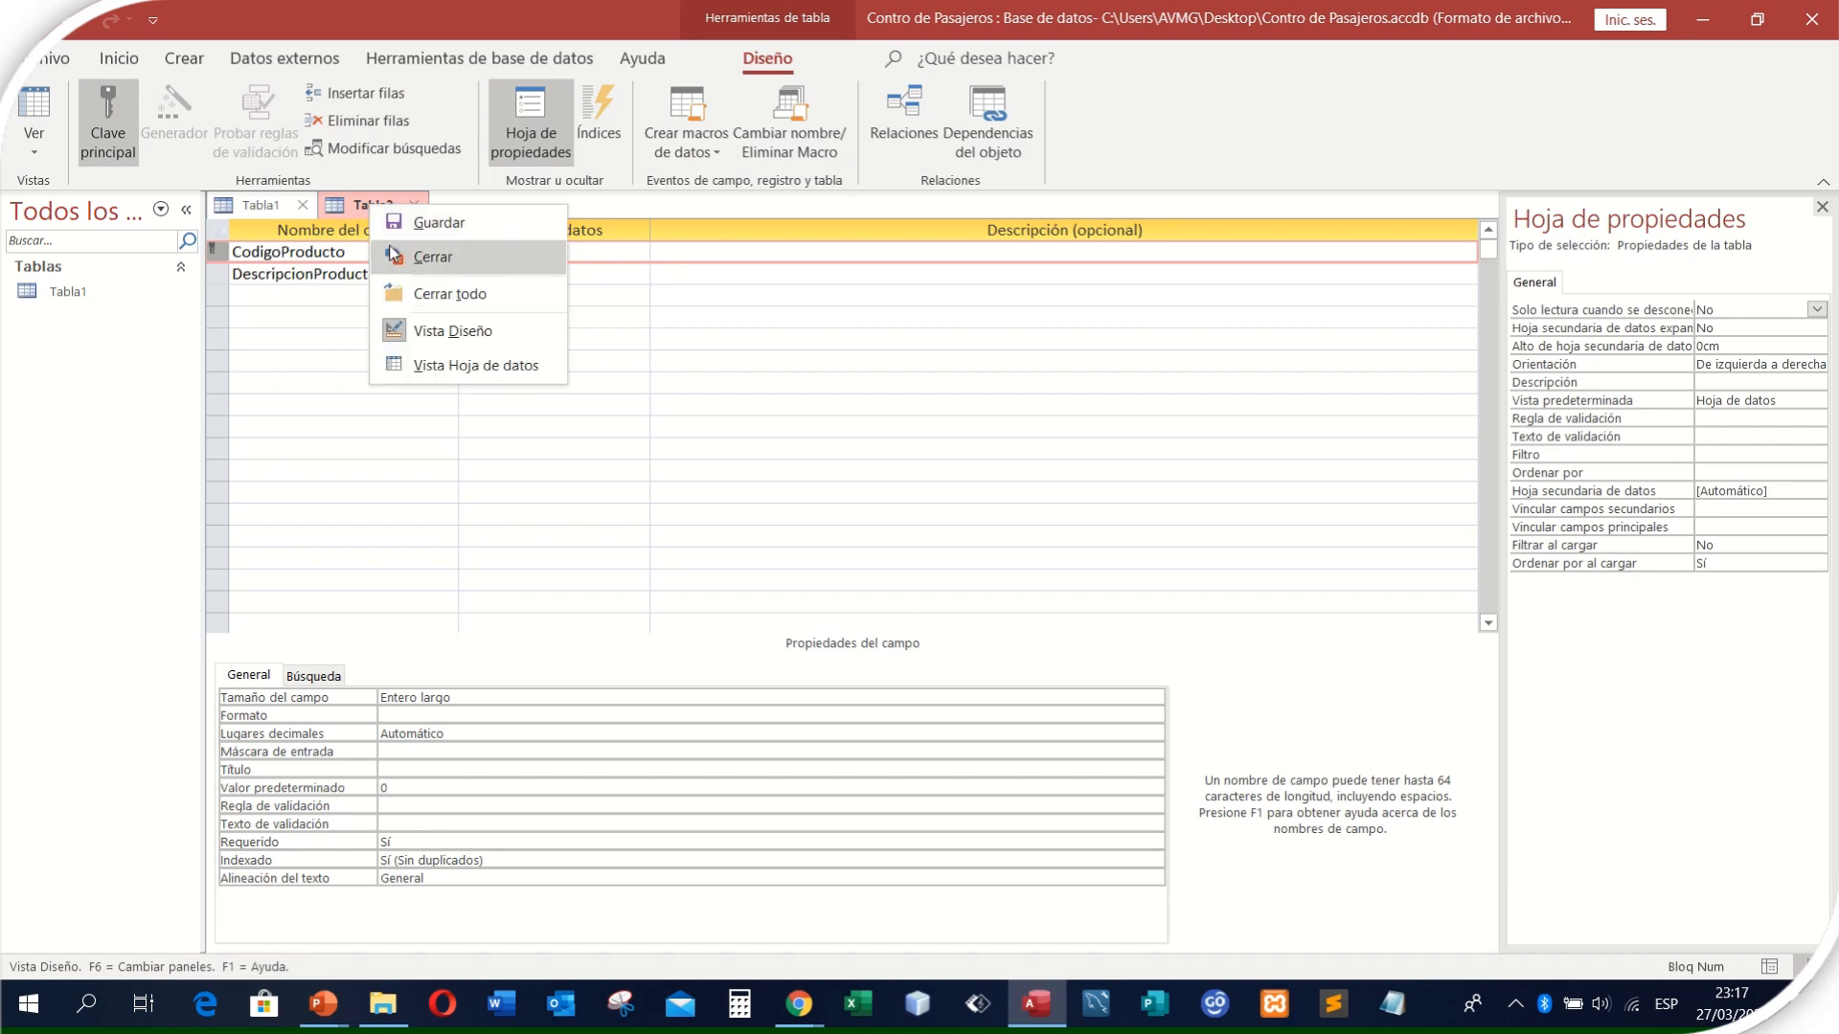
pyautogui.click(410, 224)
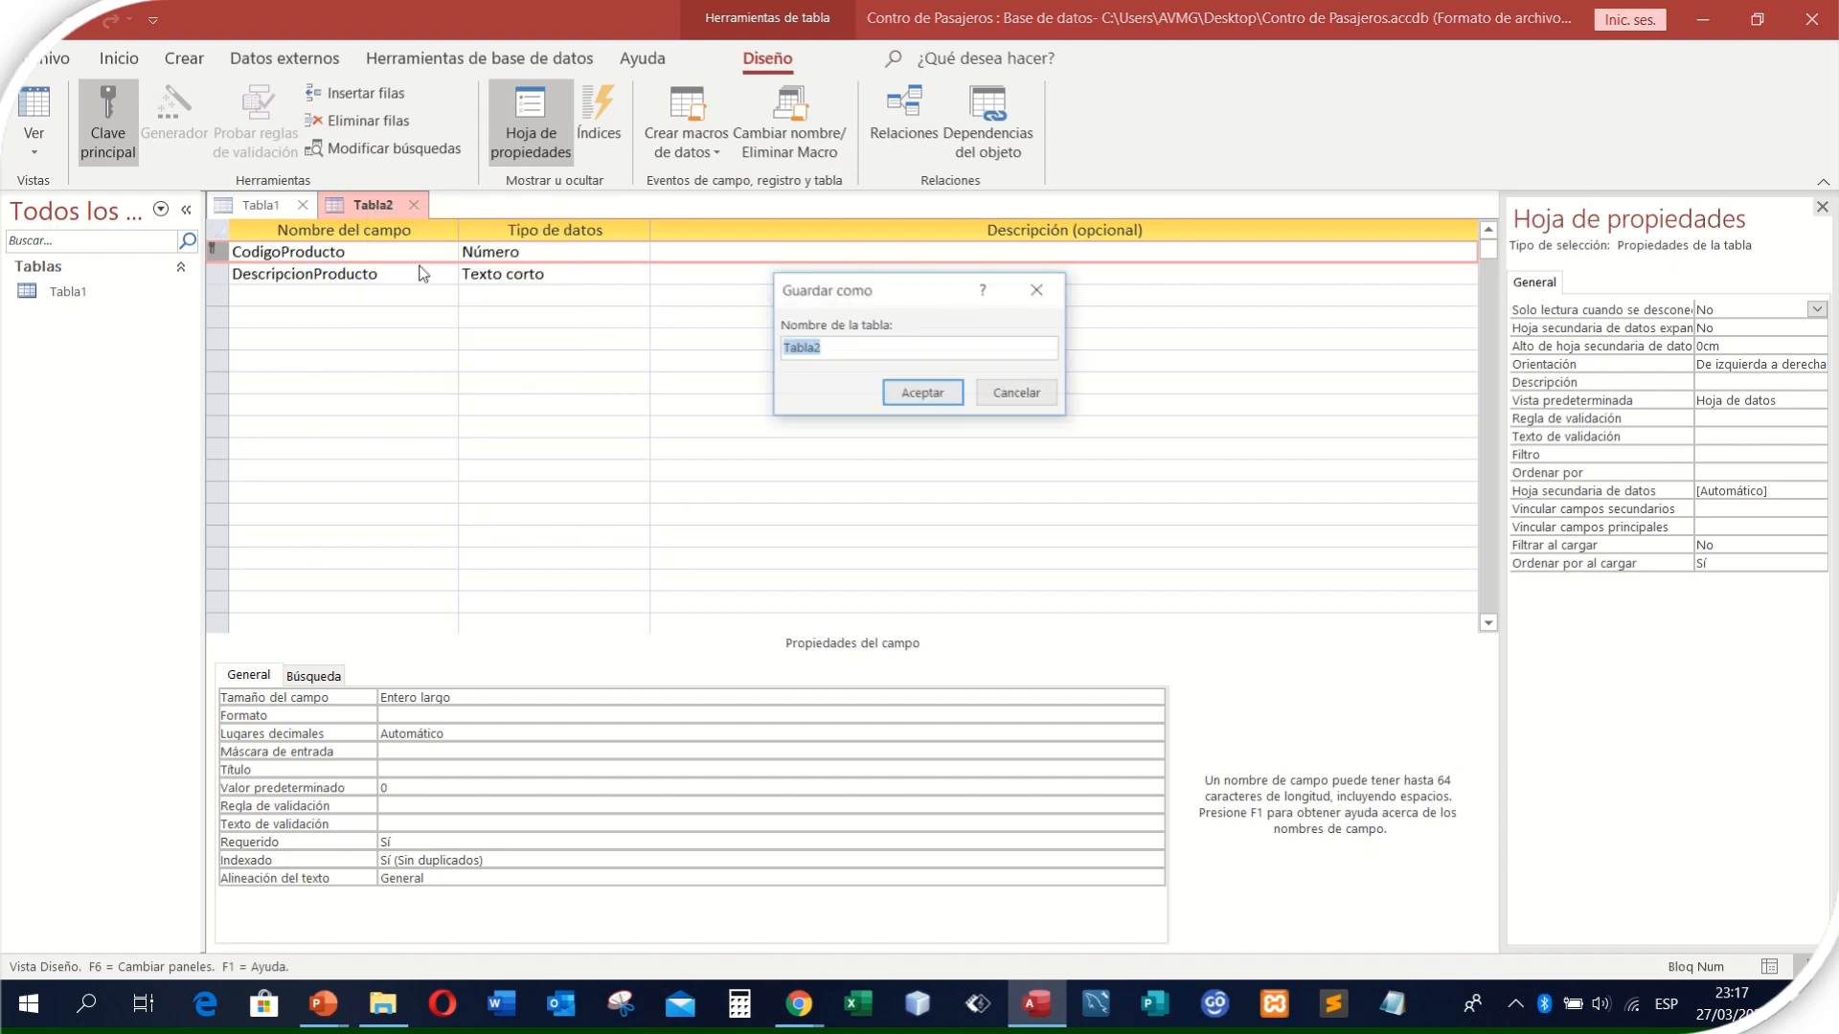
pyautogui.write('P')
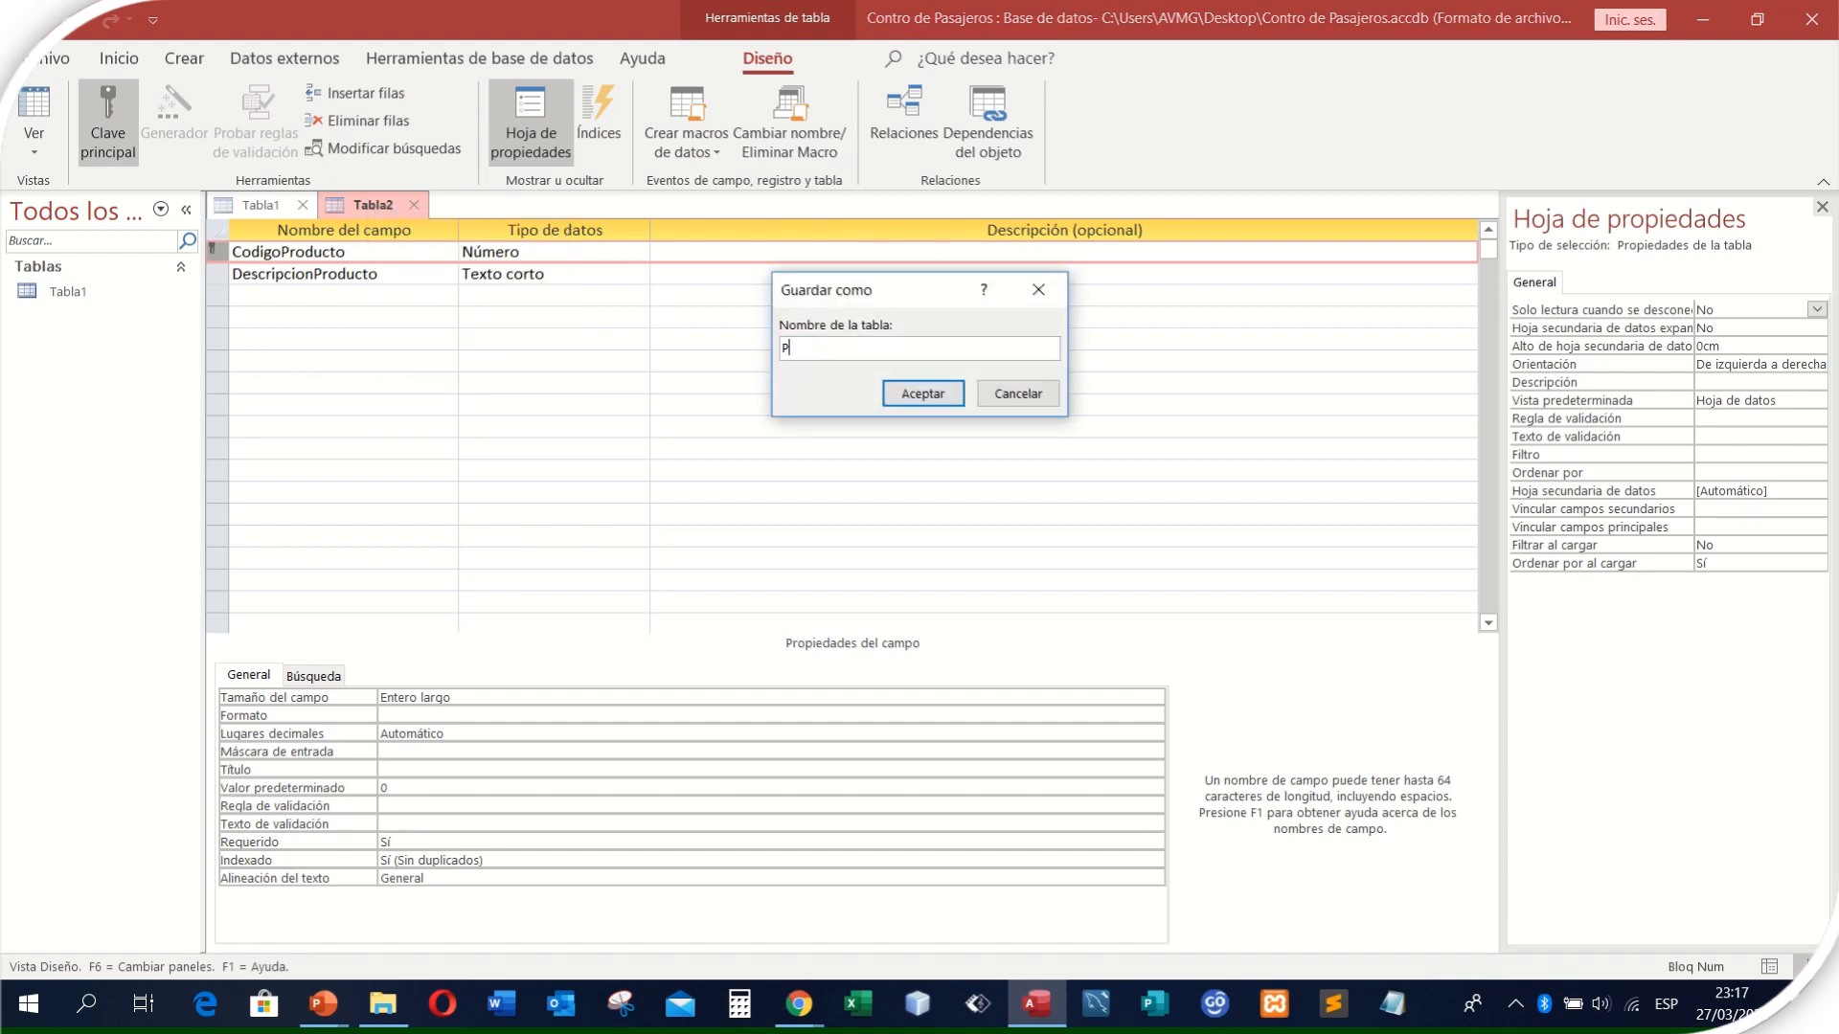
pyautogui.write('roducto')
pyautogui.click(922, 393)
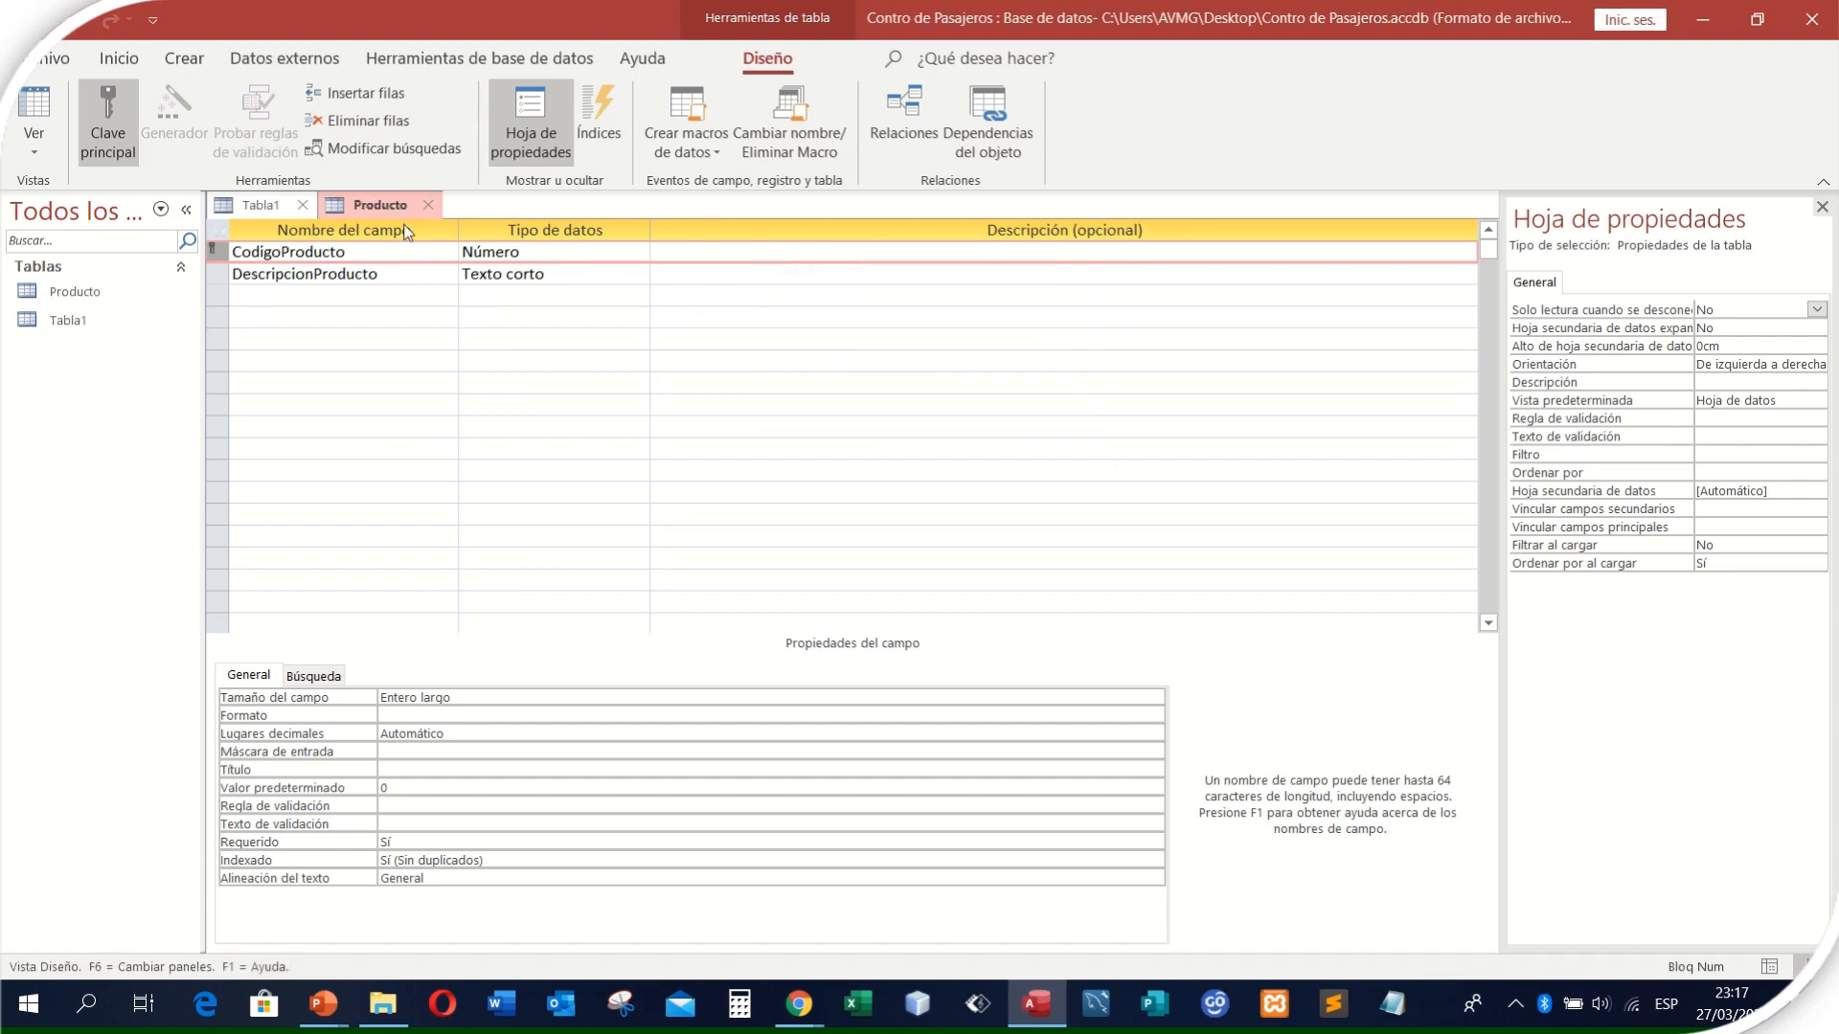
# - Close the Producto table and the empty default table Tabla1
pyautogui.rightClick(388, 204)
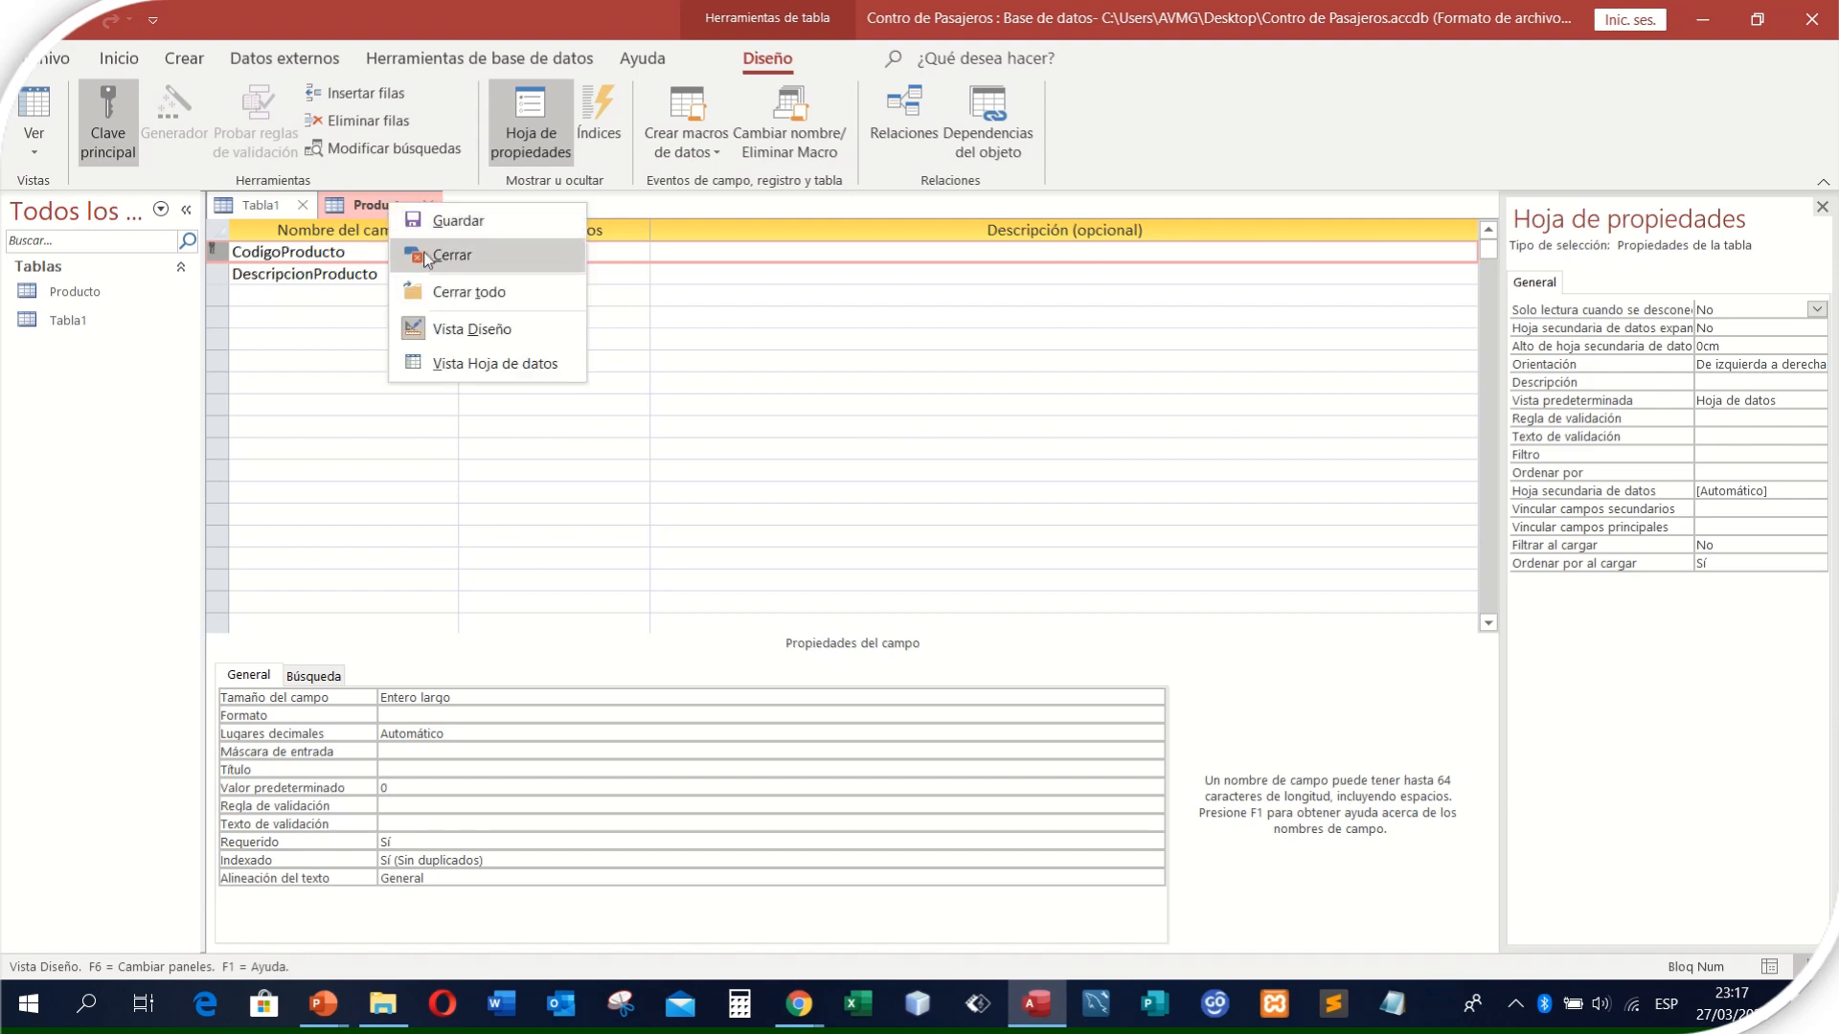
pyautogui.click(427, 256)
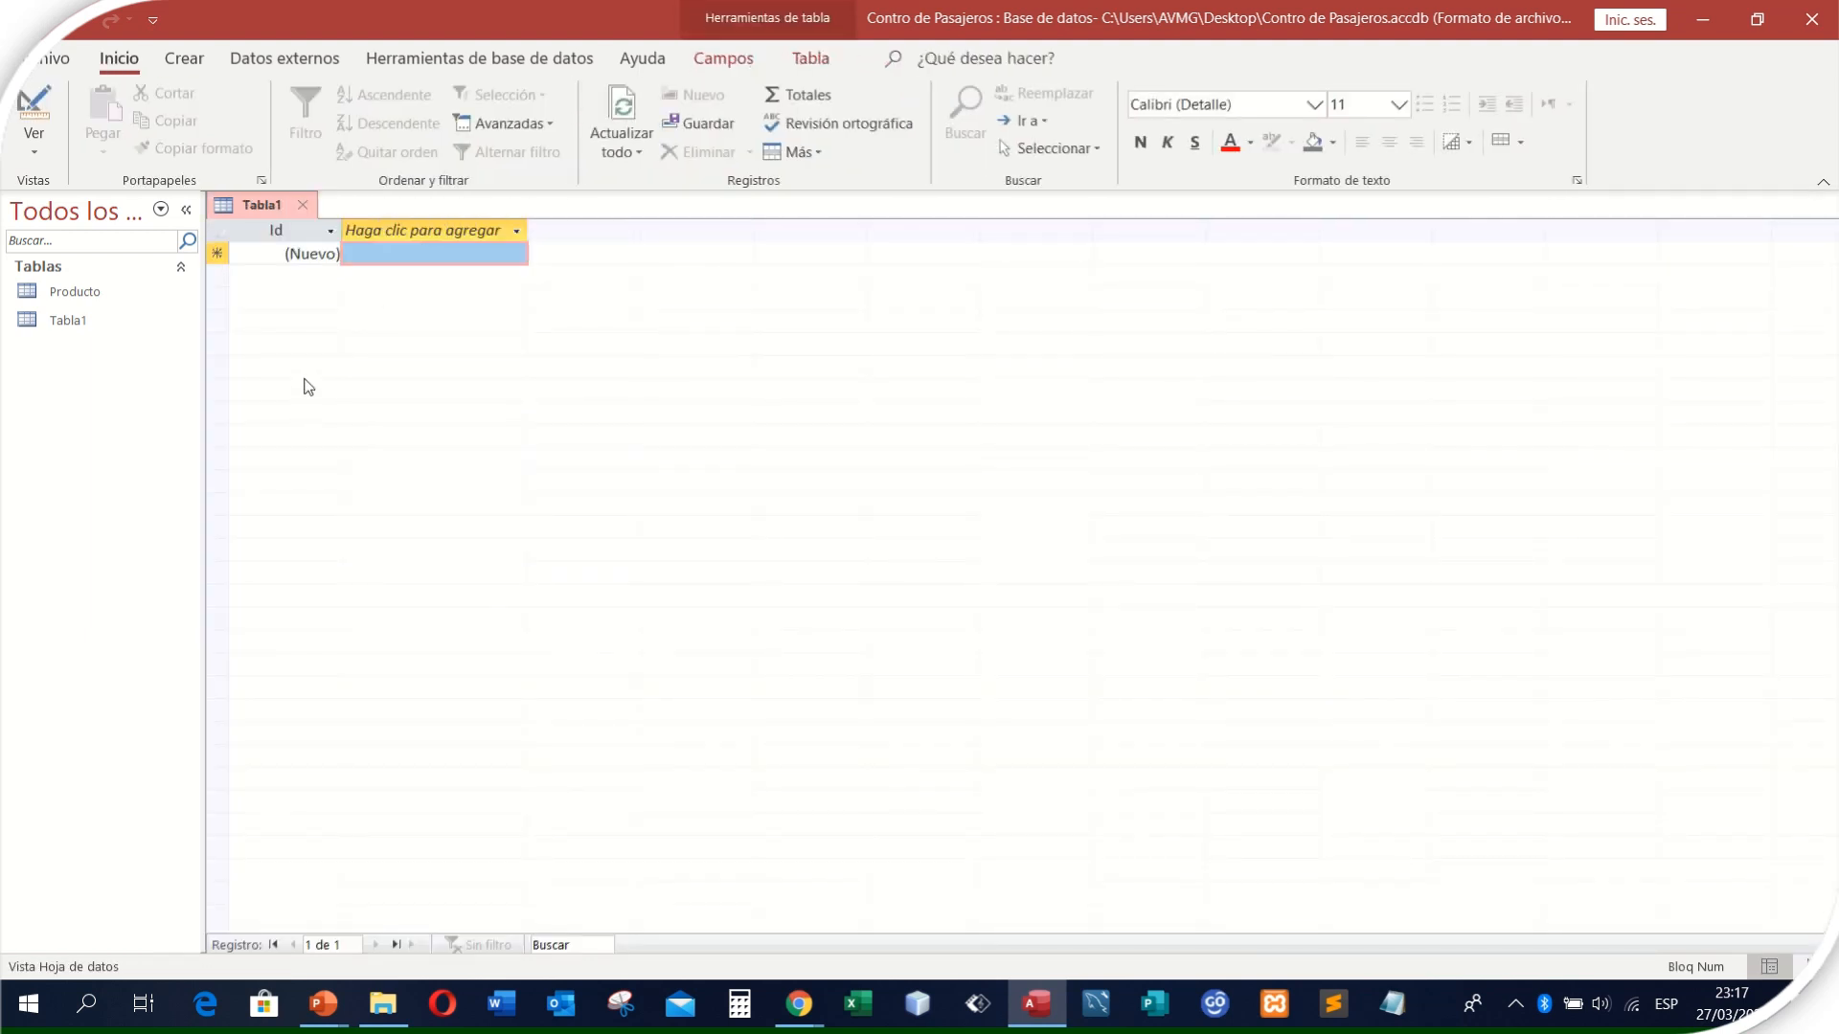
pyautogui.click(308, 209)
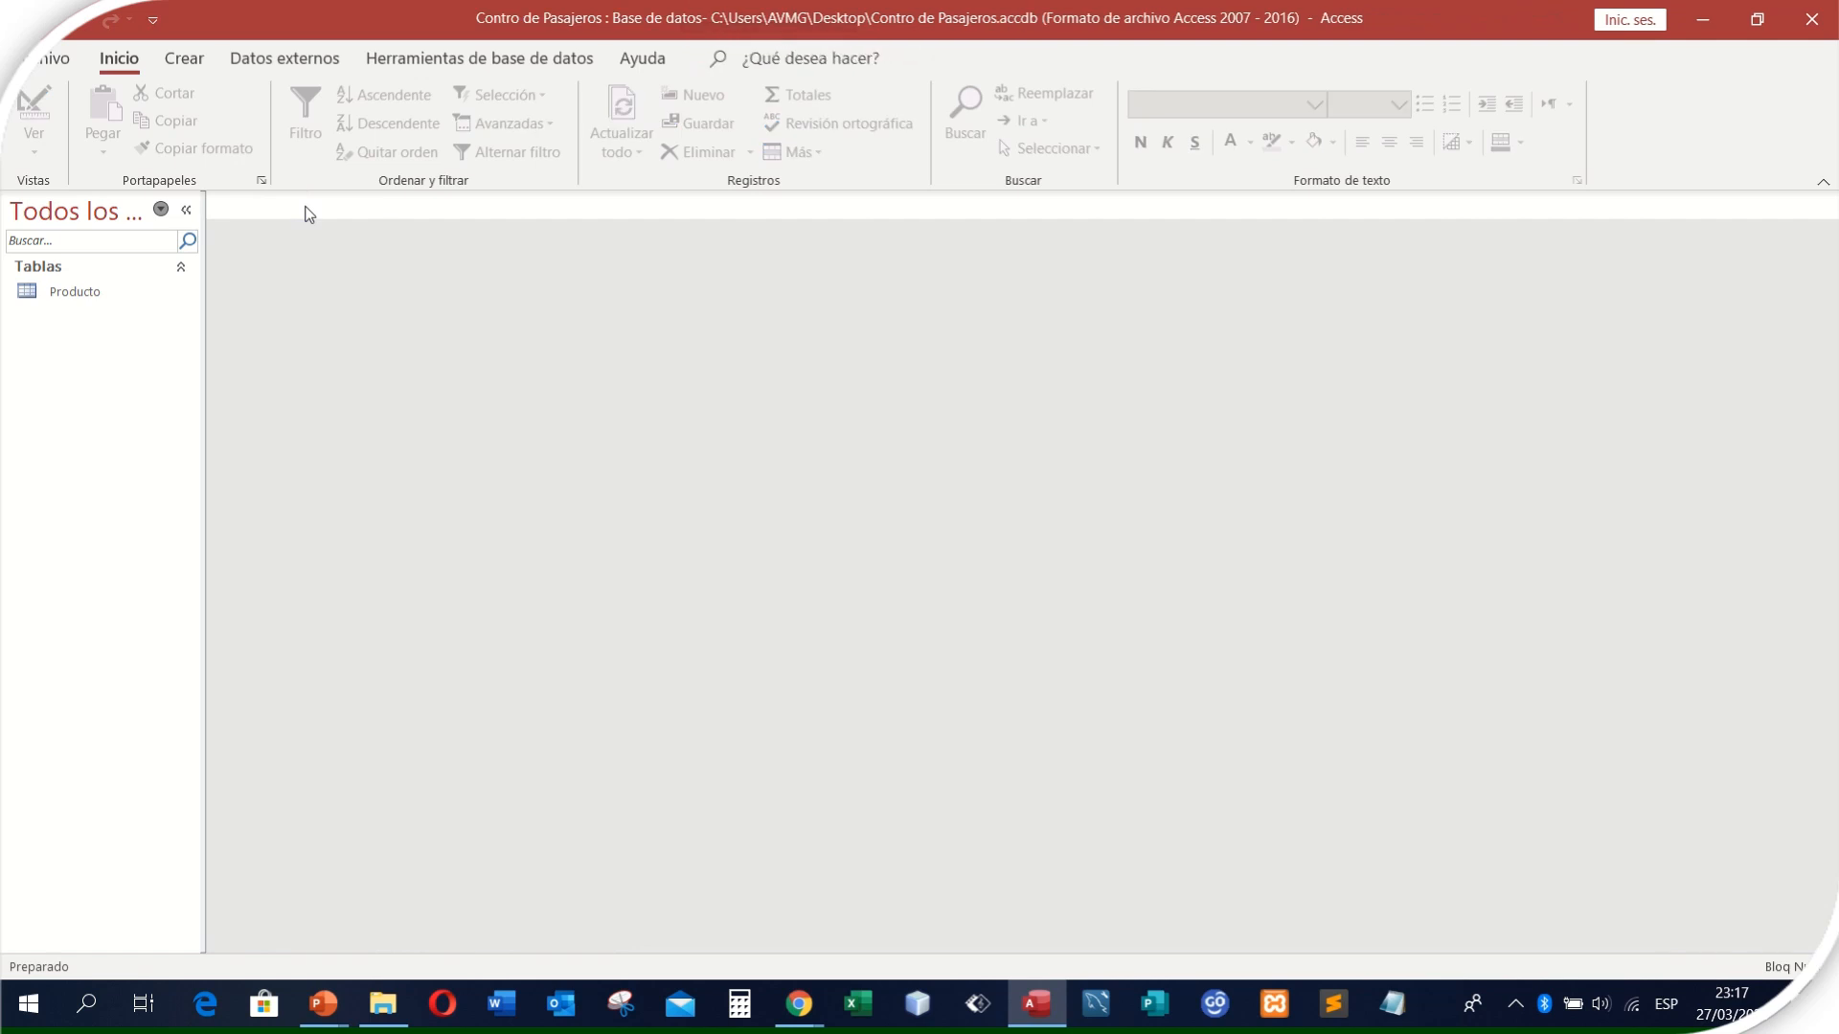
pyautogui.click(77, 295)
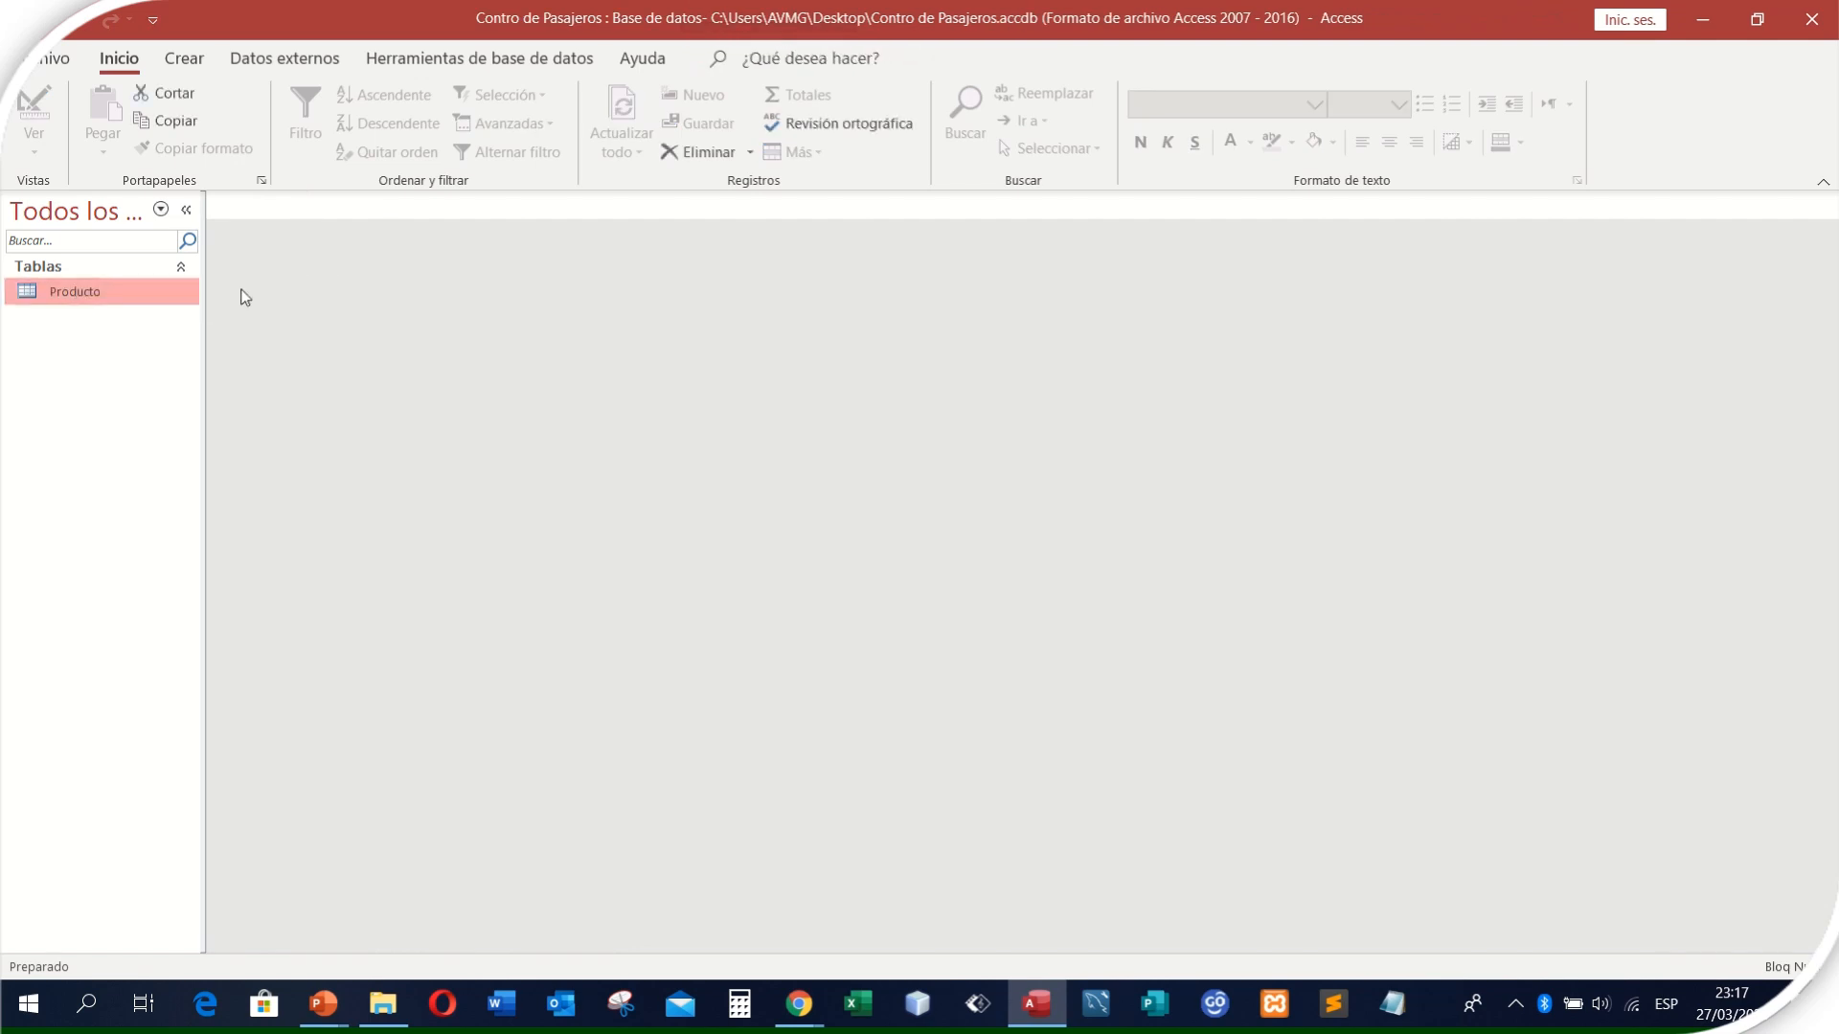
# - Create a new table in Design view and name its first field CodigoEstadoCivil
pyautogui.click(190, 60)
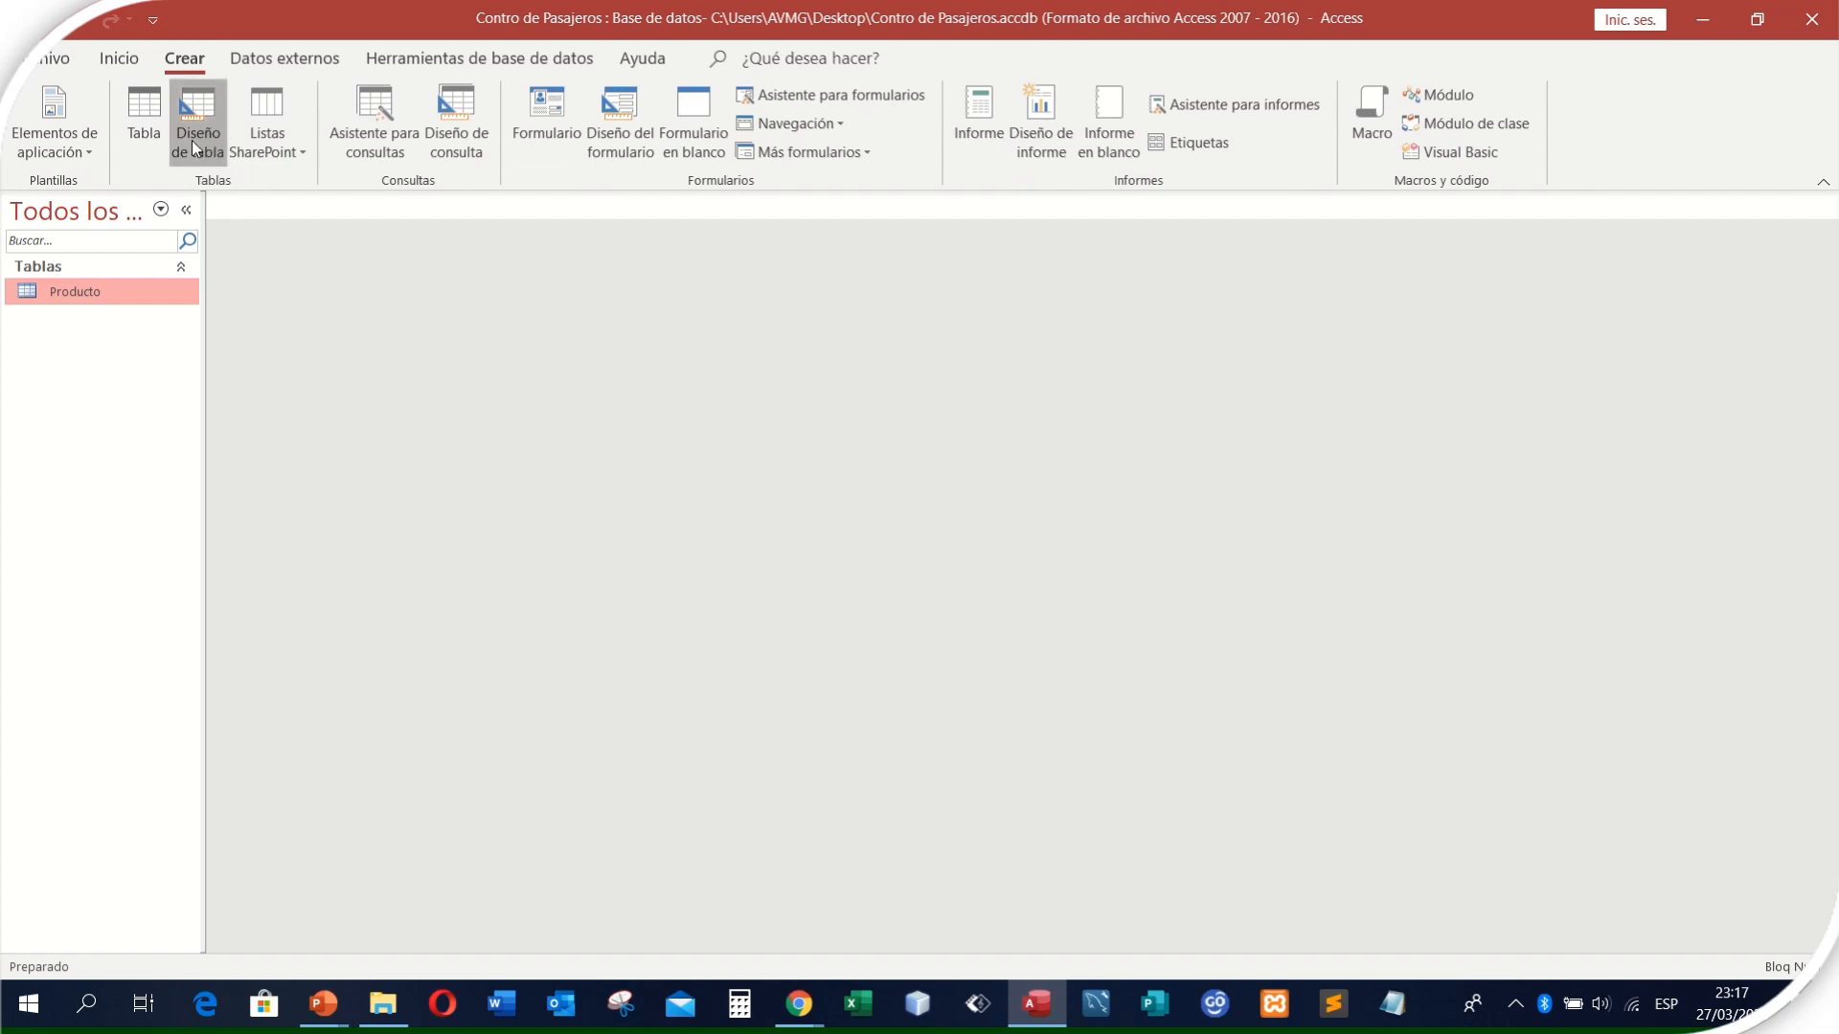
pyautogui.click(192, 140)
pyautogui.write('Codgi')
pyautogui.press('BackSpace')
pyautogui.press('BackSpace')
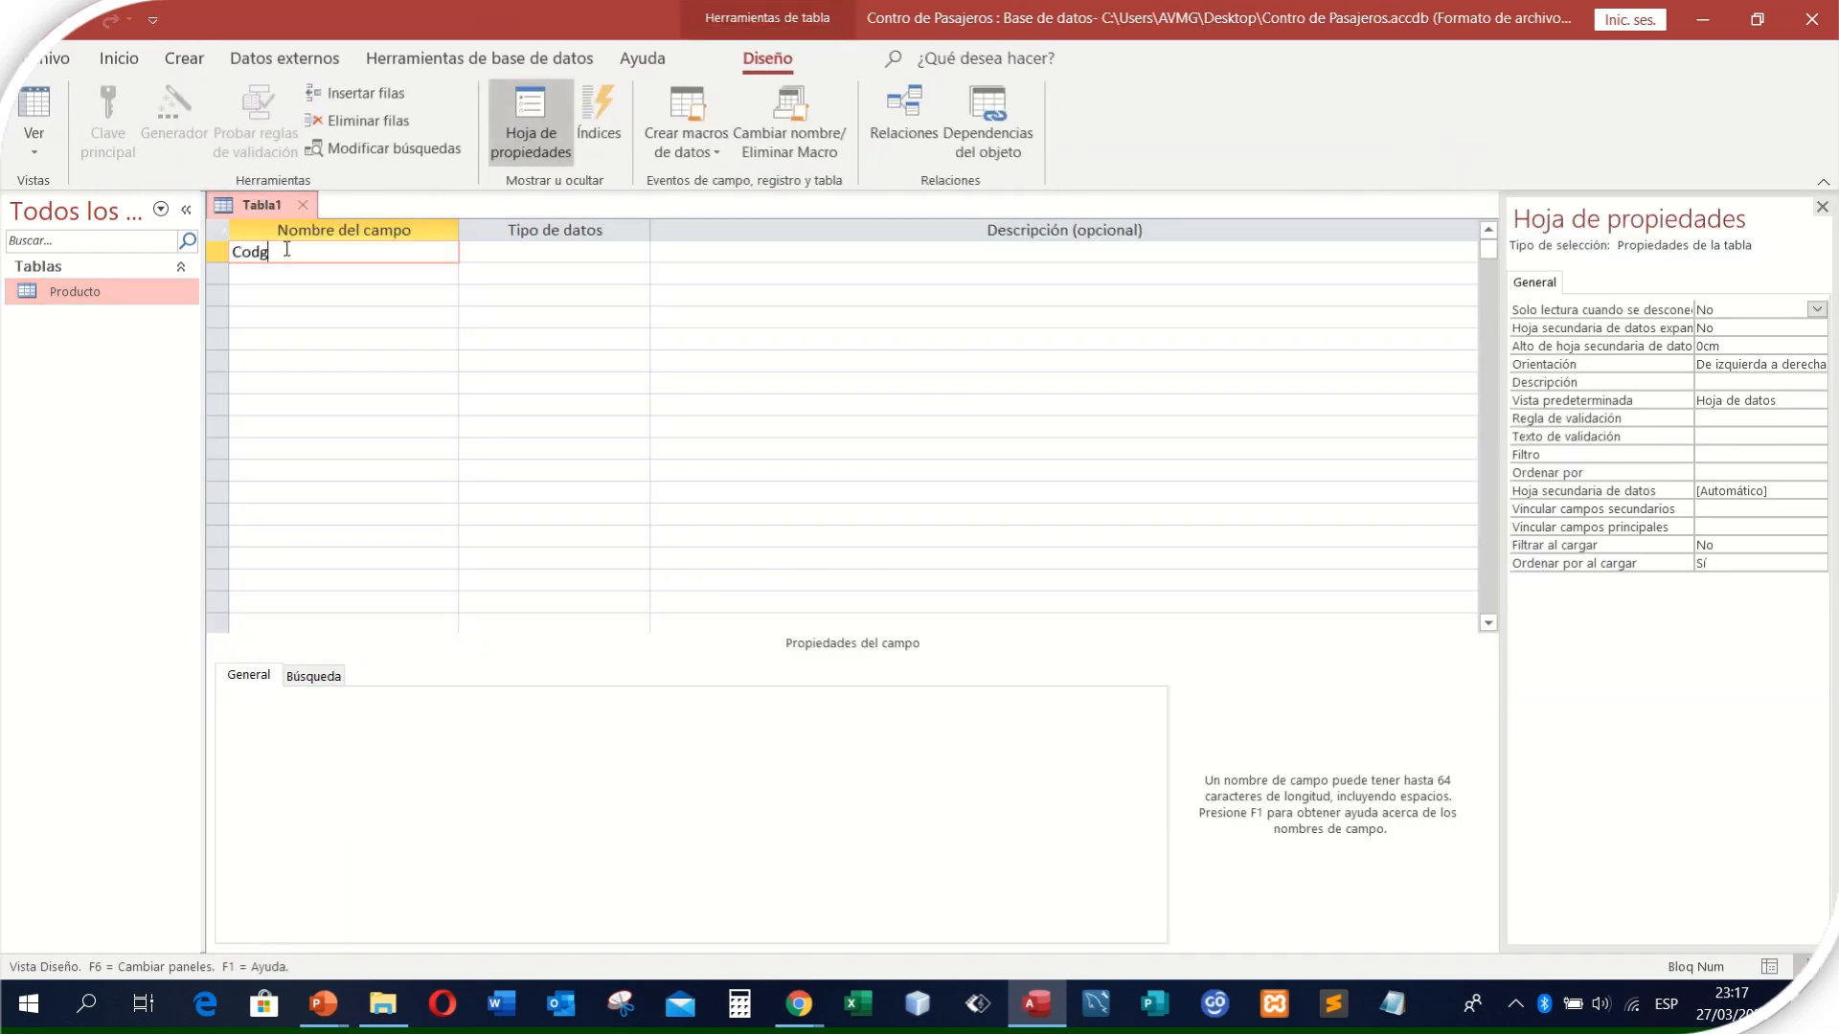
pyautogui.write('igoEstadoCivio')
pyautogui.press('BackSpace')
pyautogui.write('l')
# - Keep CodigoEstadoCivil as Texto corto, enter the sample code A-101 as its description, and shorten it to 101
pyautogui.click(513, 256)
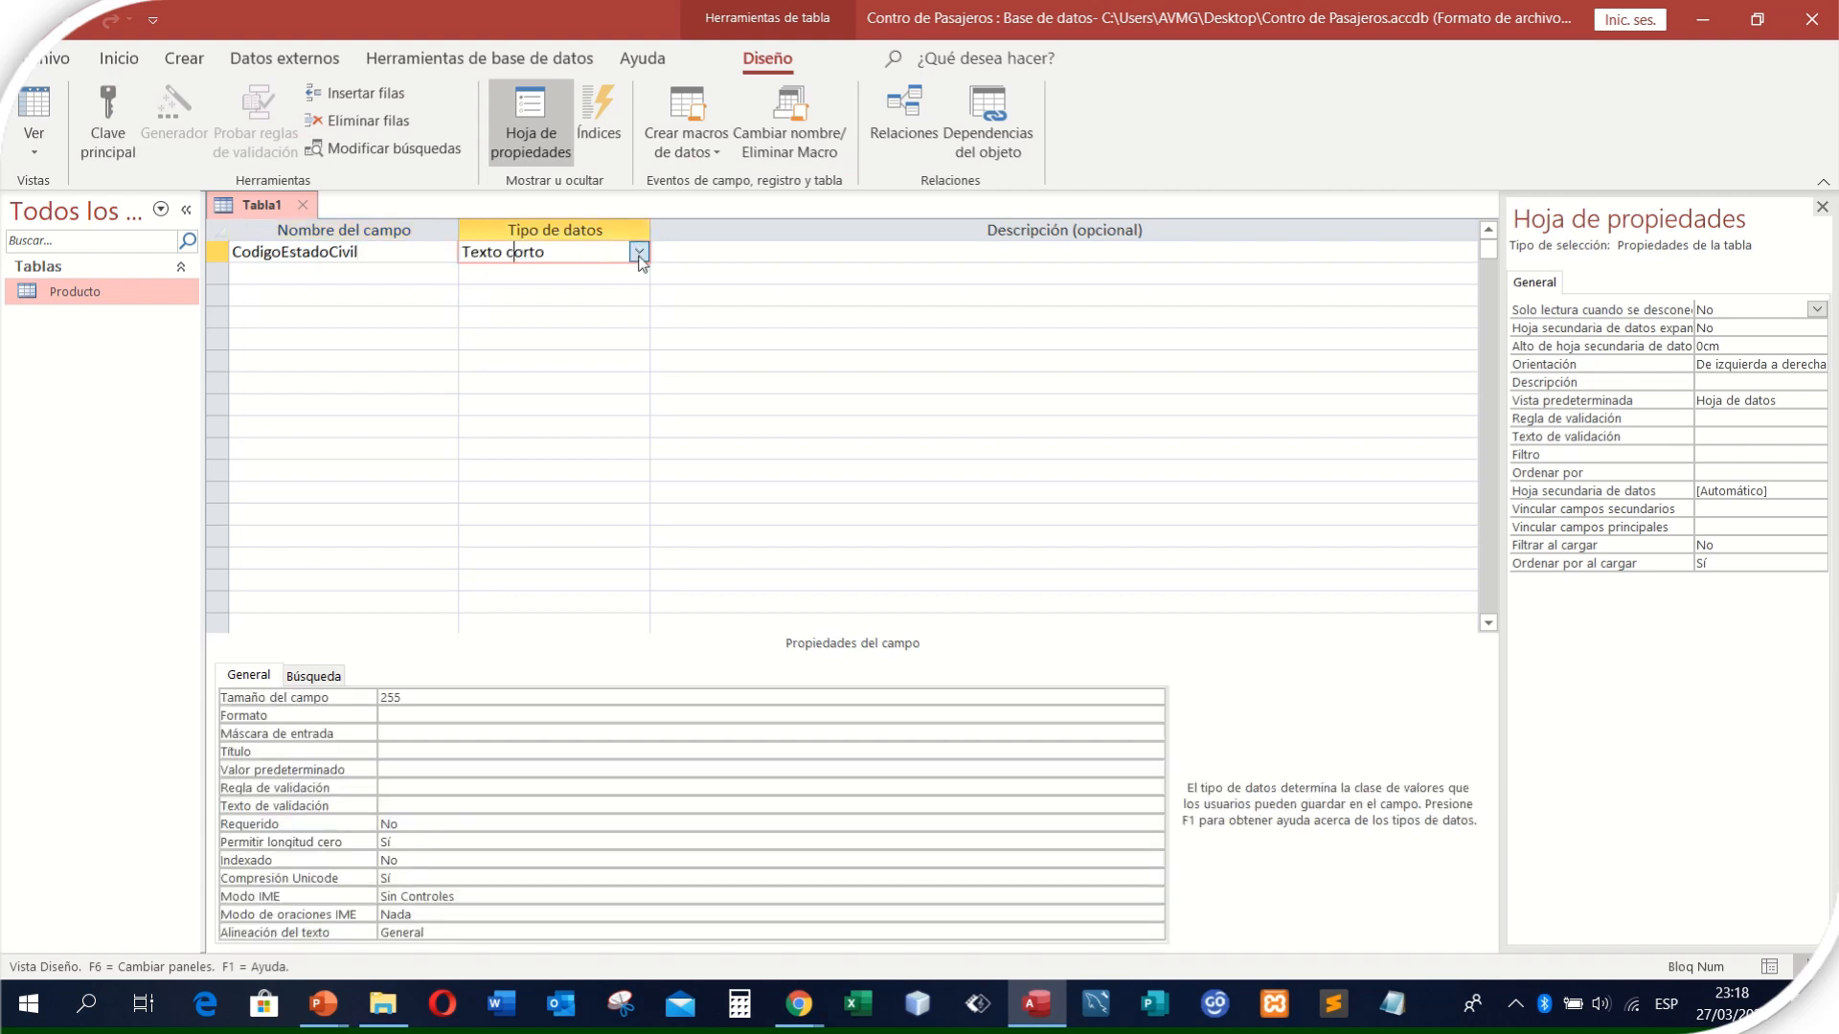
pyautogui.click(638, 251)
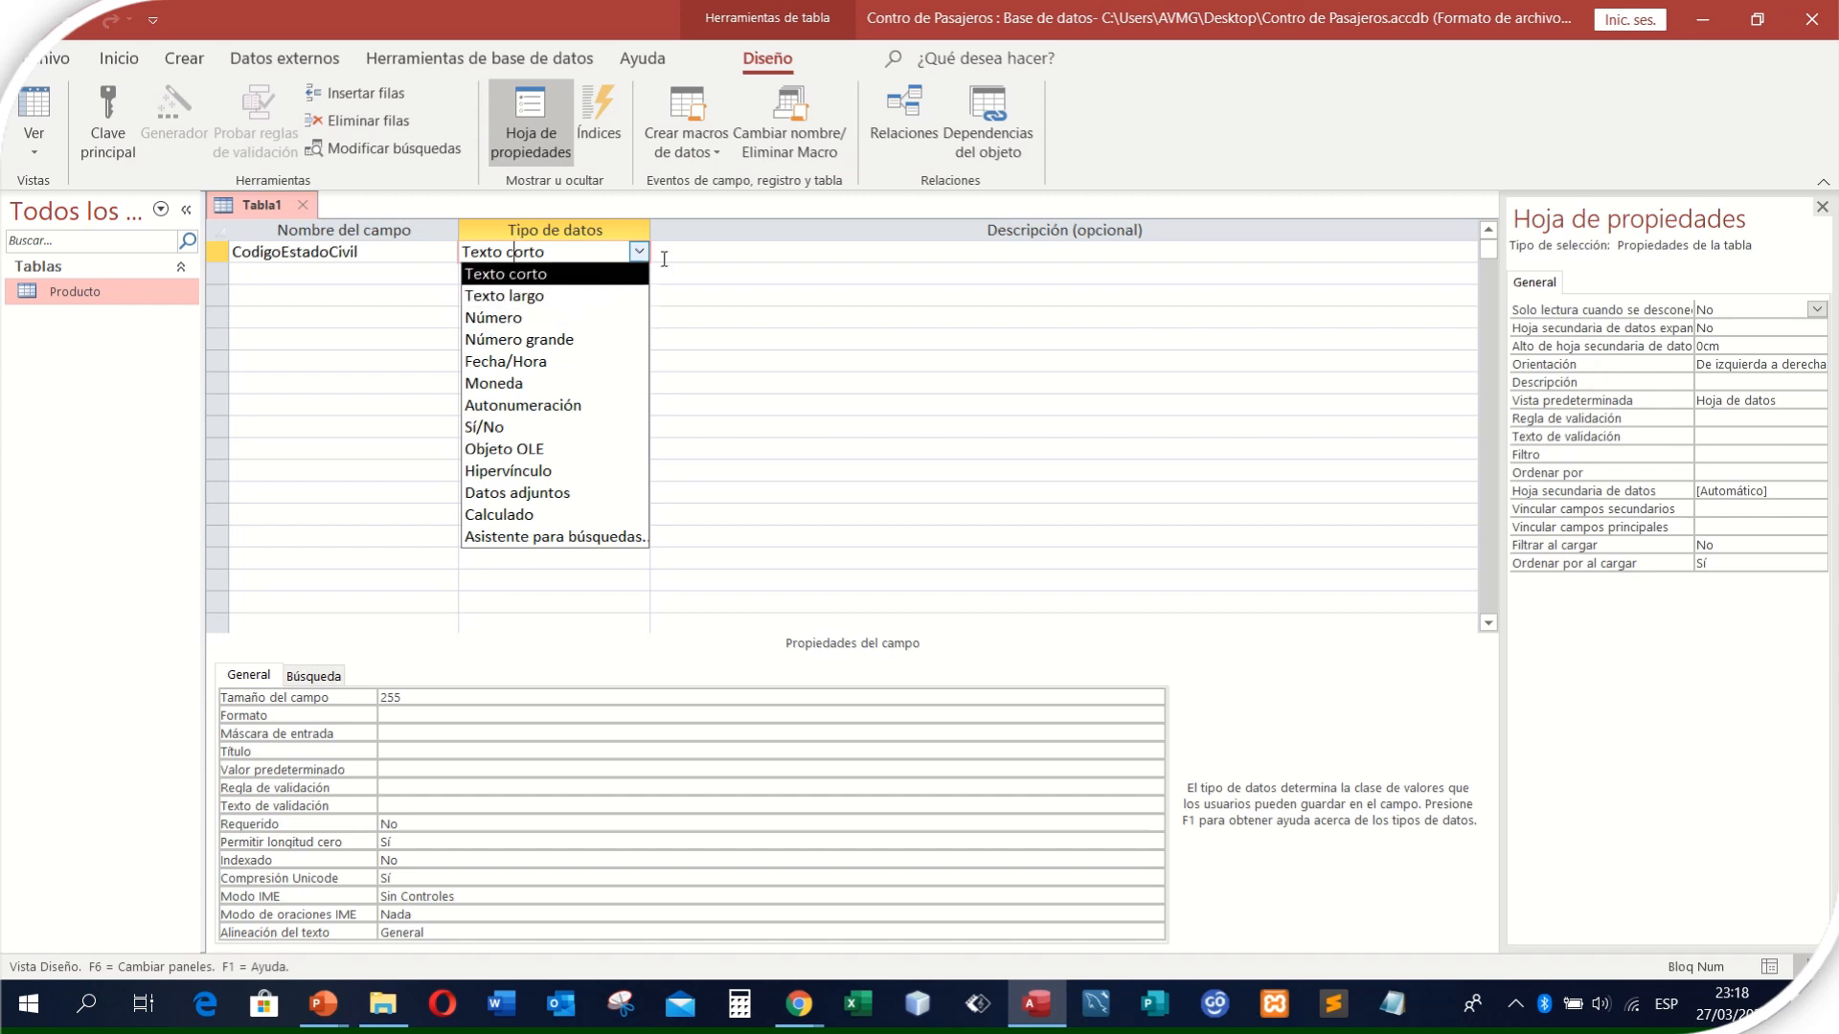
pyautogui.click(709, 252)
pyautogui.write('A-101')
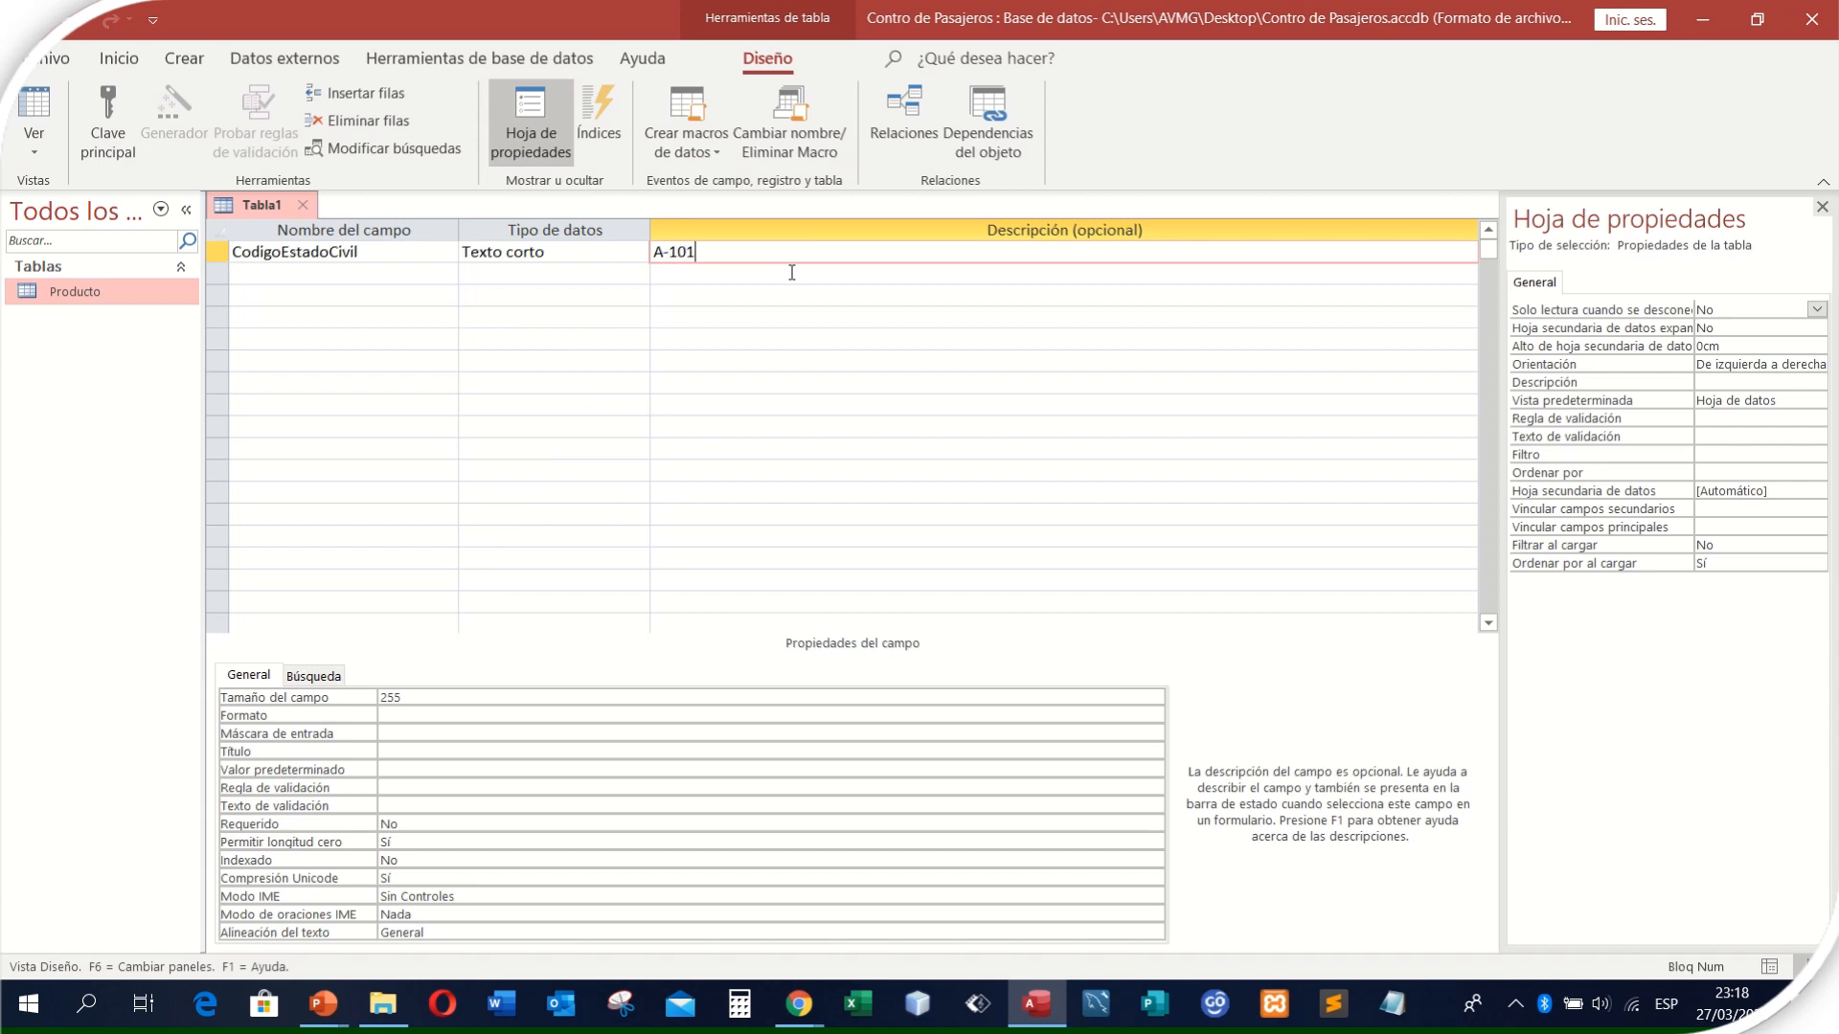
pyautogui.press('Left')
pyautogui.press('Left')
pyautogui.press('Left')
pyautogui.press('BackSpace')
pyautogui.press('BackSpace')
# - Set the data type of CodigoEstadoCivil to Número and clear its description
pyautogui.click(639, 252)
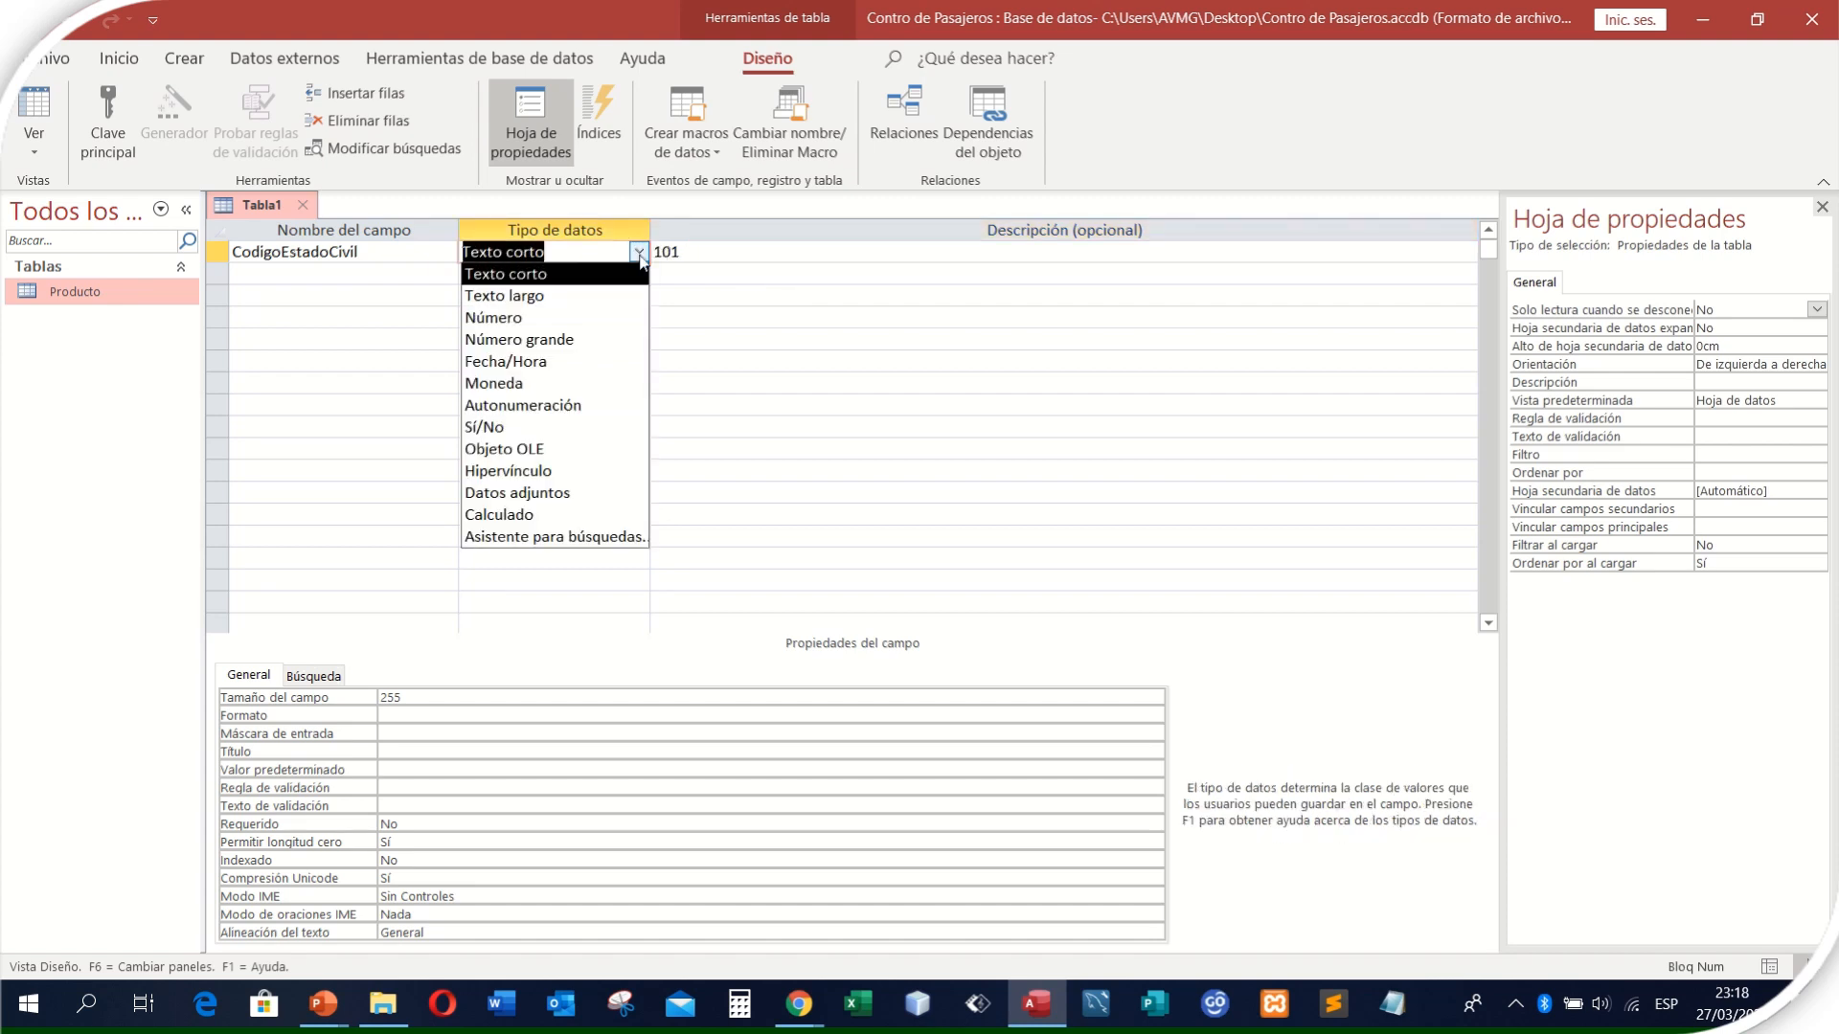
pyautogui.click(594, 326)
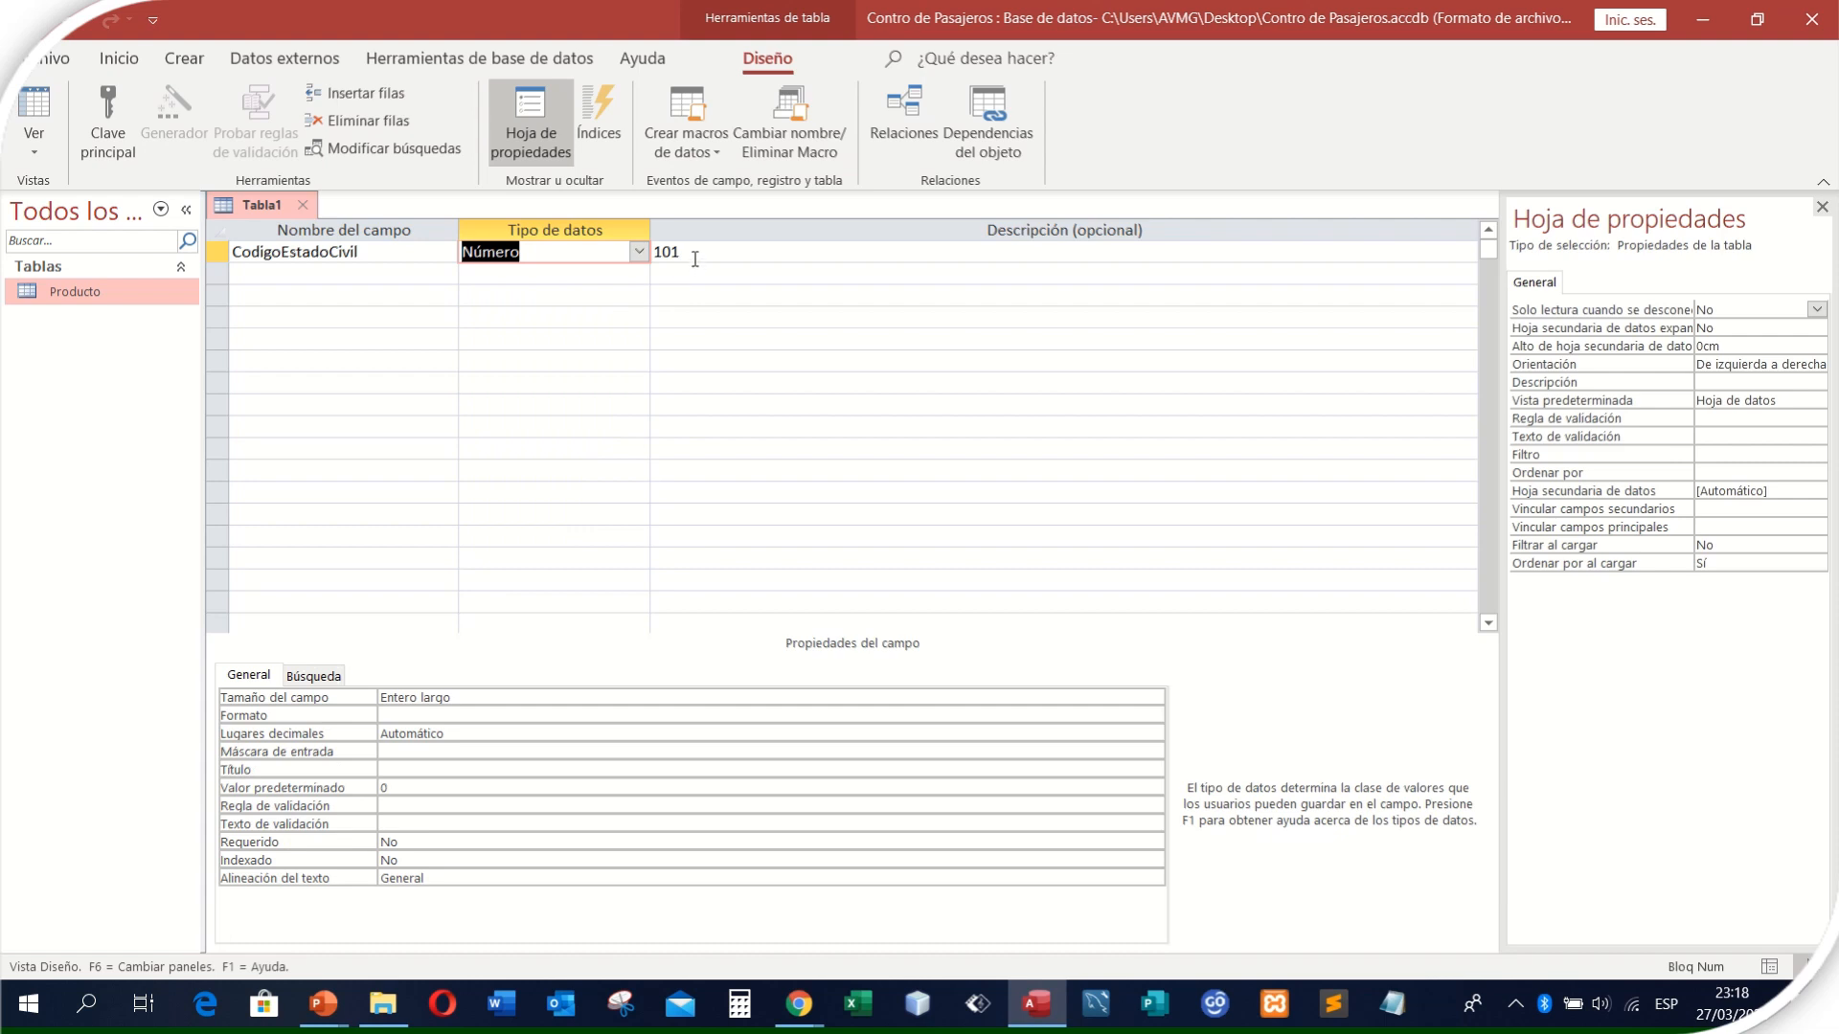
pyautogui.click(706, 255)
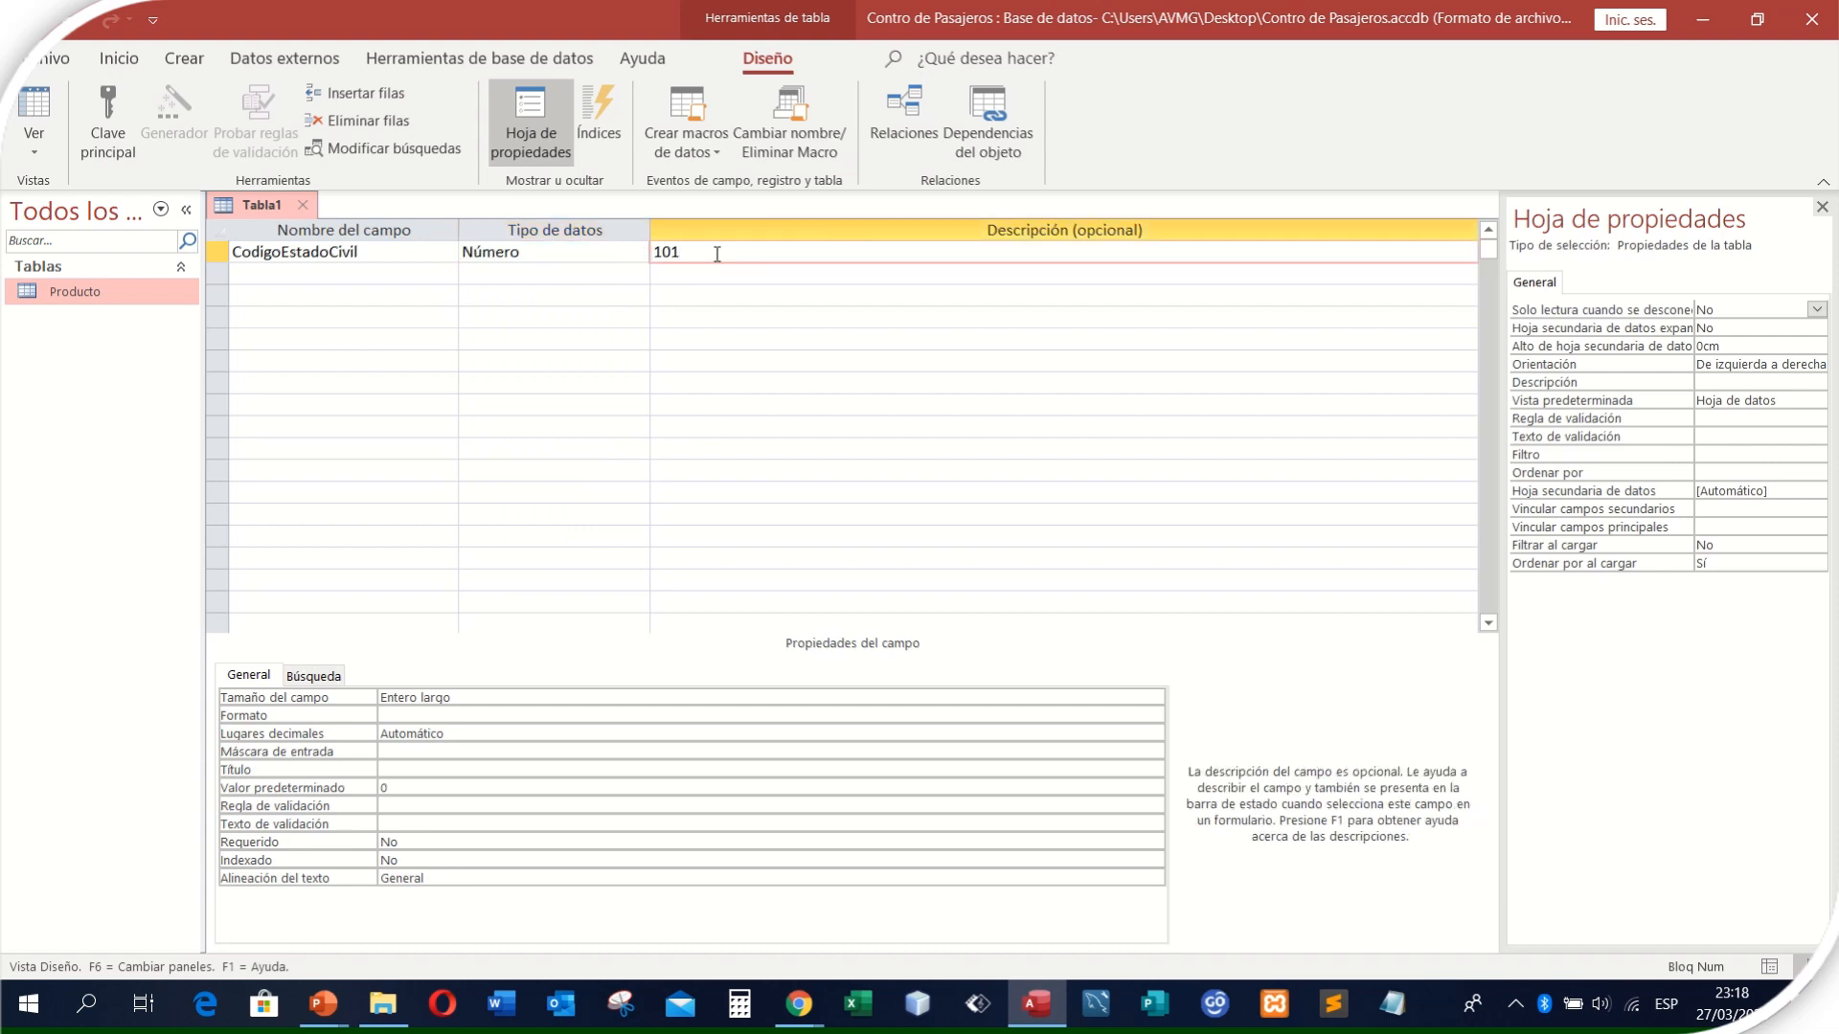
pyautogui.press('BackSpace')
pyautogui.press('BackSpace')
pyautogui.press('BackSpace')
# - Add a second field named Decripcion as Texto corto with a field size of 7
pyautogui.click(395, 280)
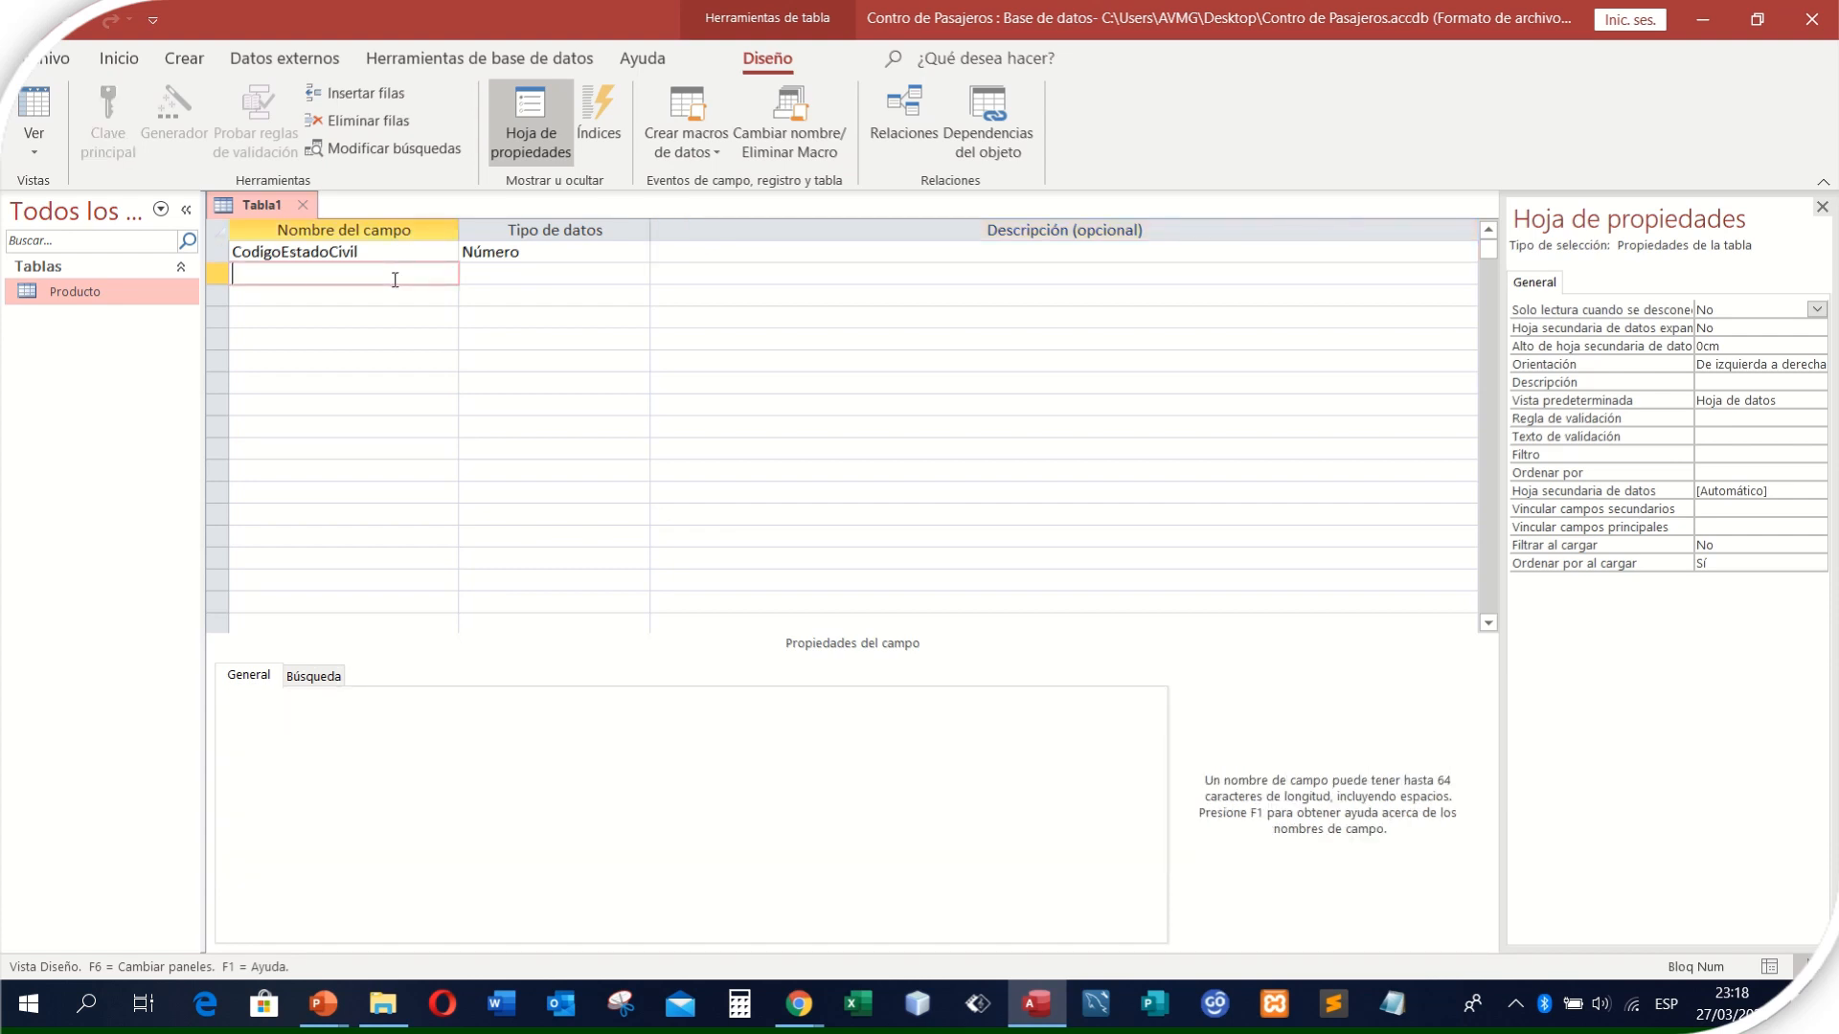
pyautogui.write('N')
pyautogui.press('BackSpace')
pyautogui.write('Decripcion')
pyautogui.click(487, 276)
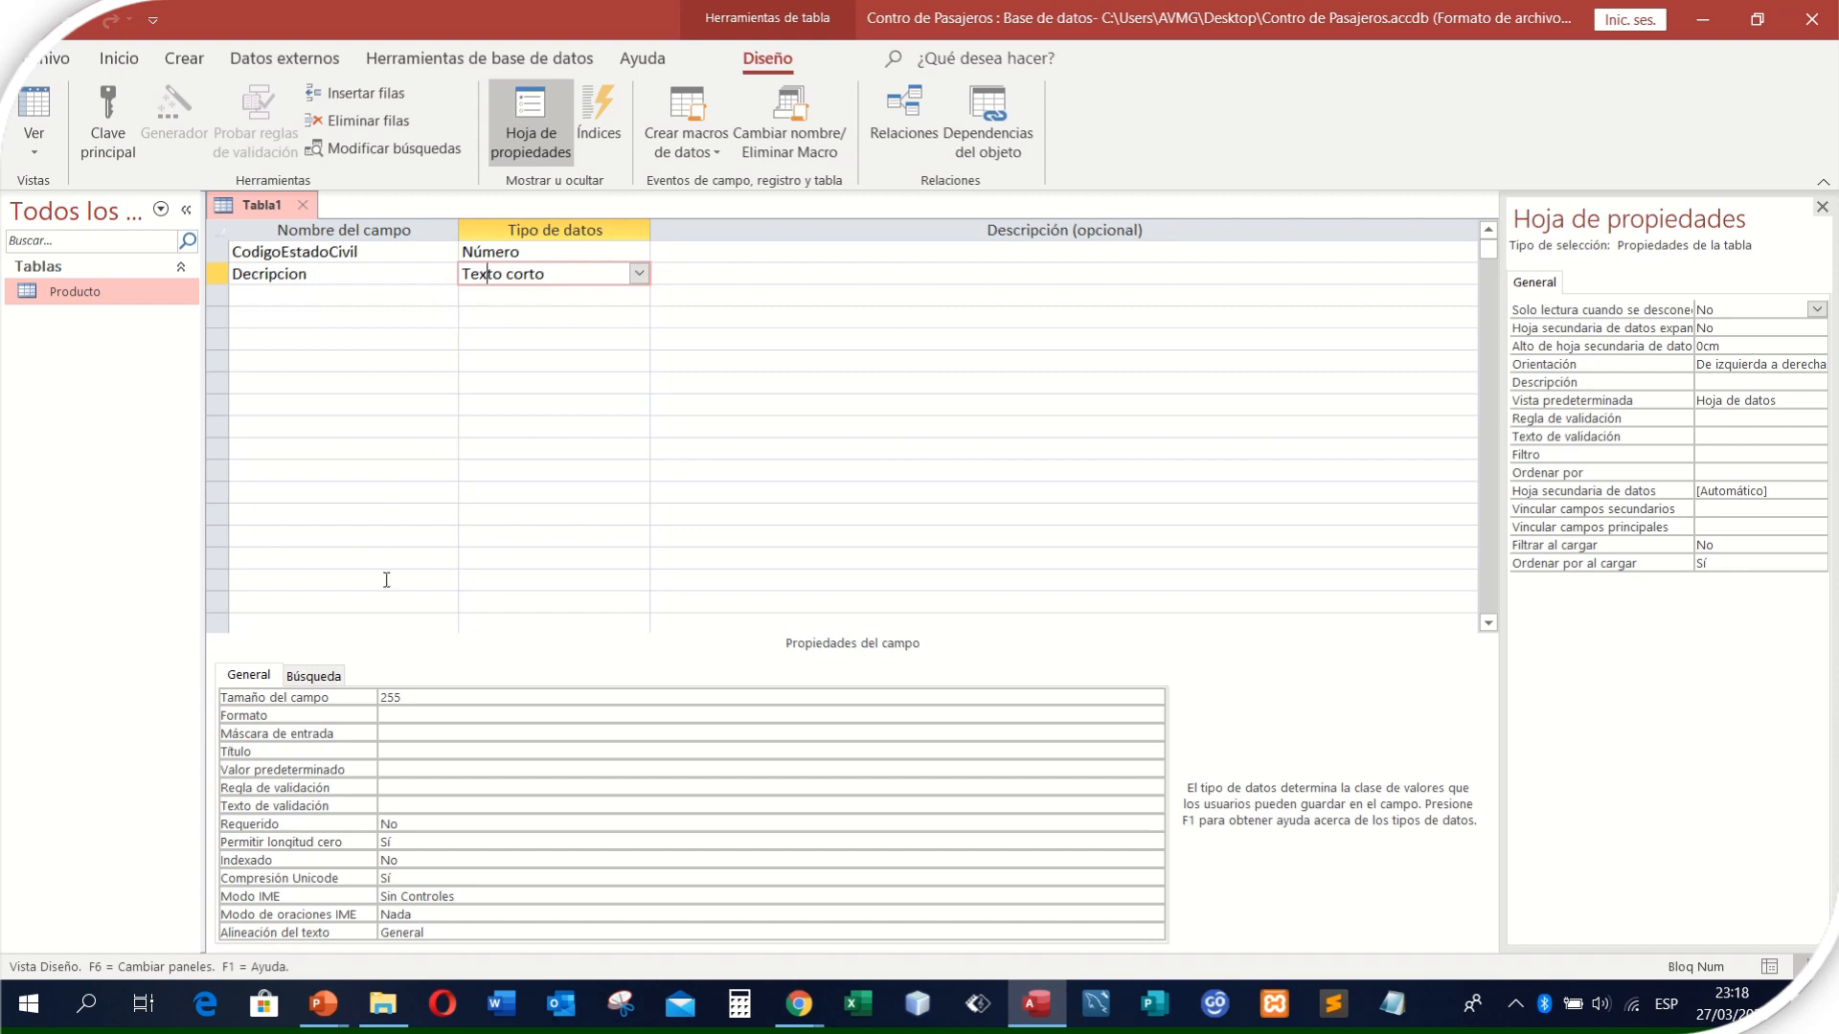
pyautogui.doubleClick(400, 697)
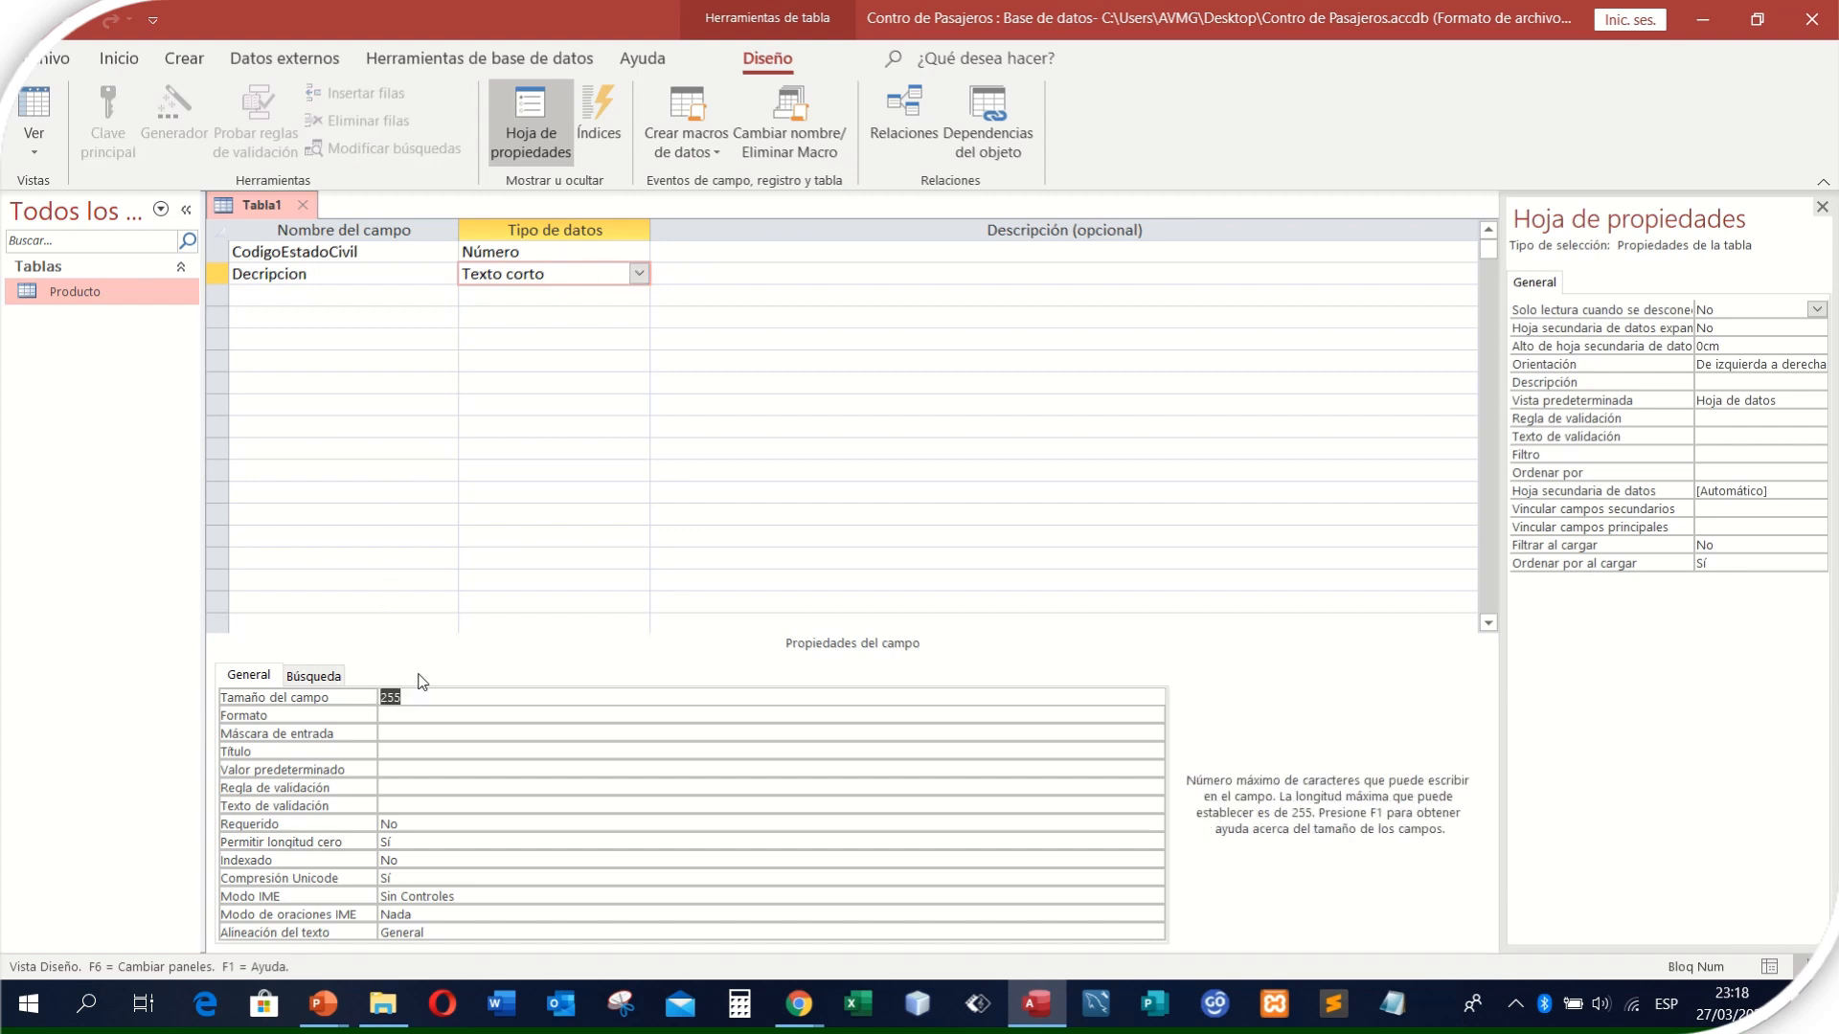
pyautogui.write('7')
# - Make CodigoEstadoCivil the primary key and save the table under the name EstadoCivil
pyautogui.click(219, 252)
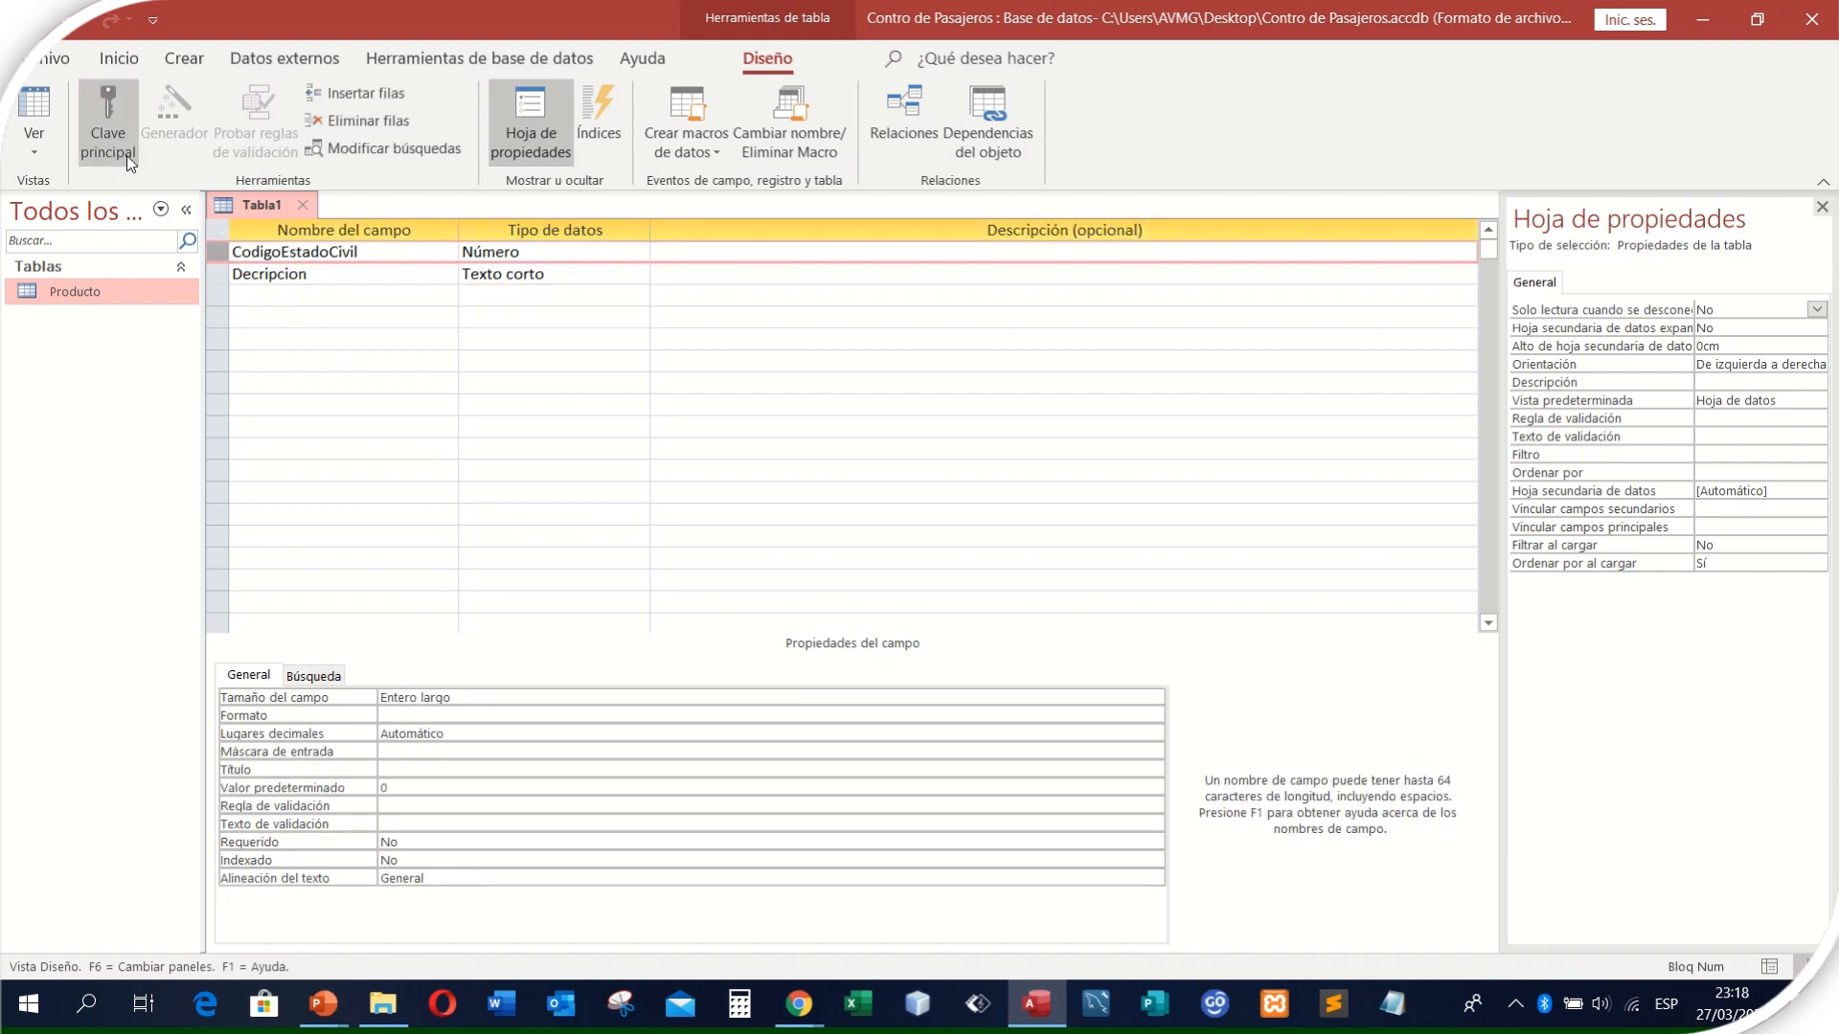
pyautogui.click(116, 142)
pyautogui.rightClick(283, 203)
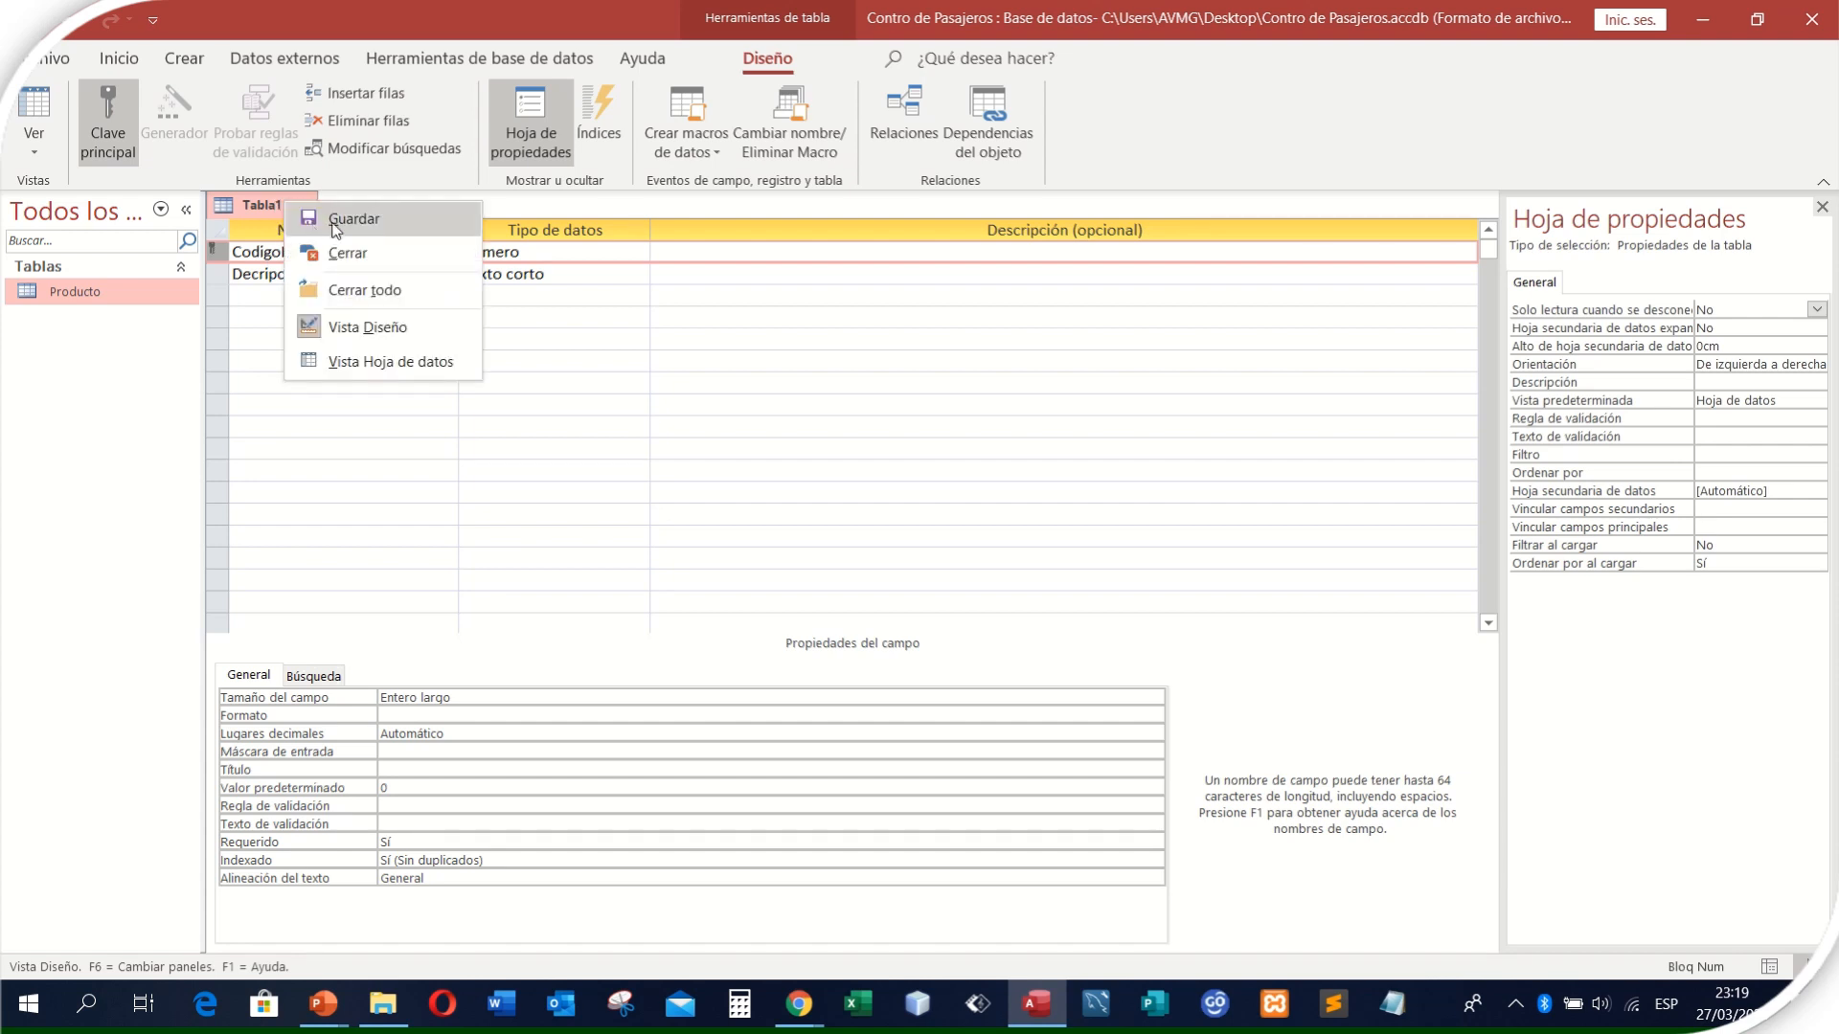
pyautogui.click(334, 220)
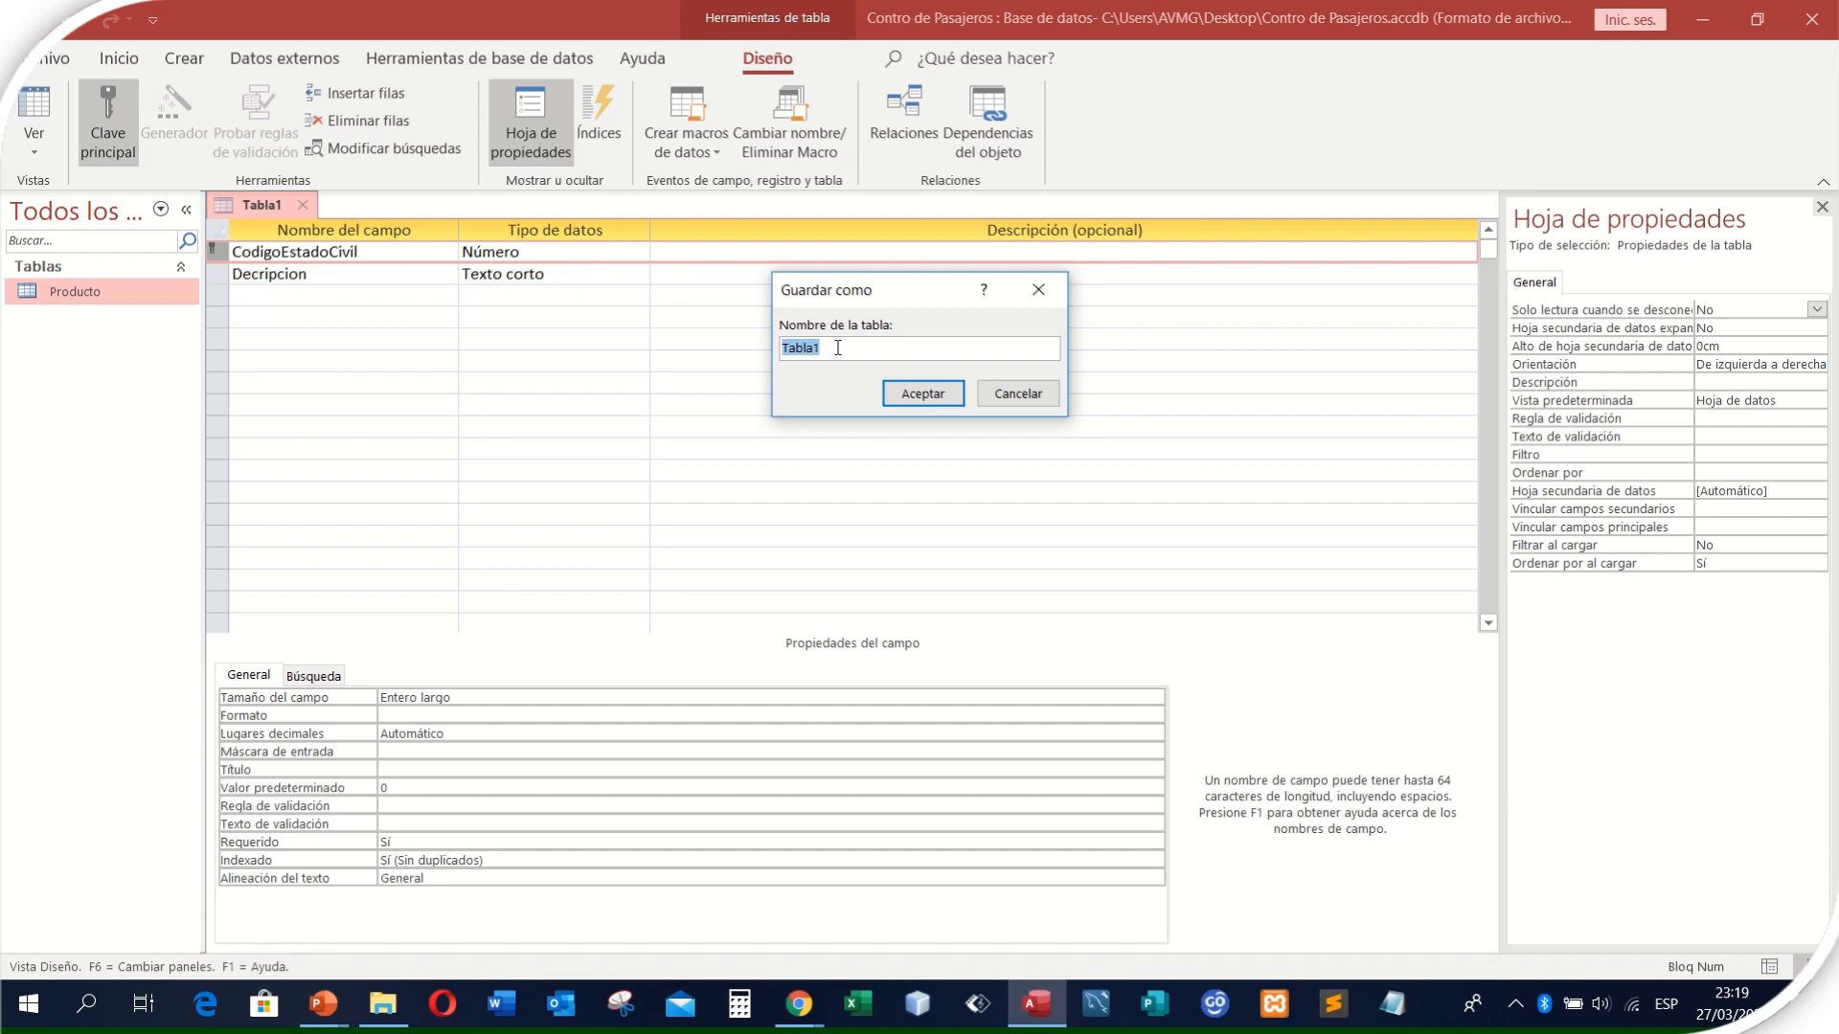
pyautogui.write('EstadoCivil')
pyautogui.click(922, 394)
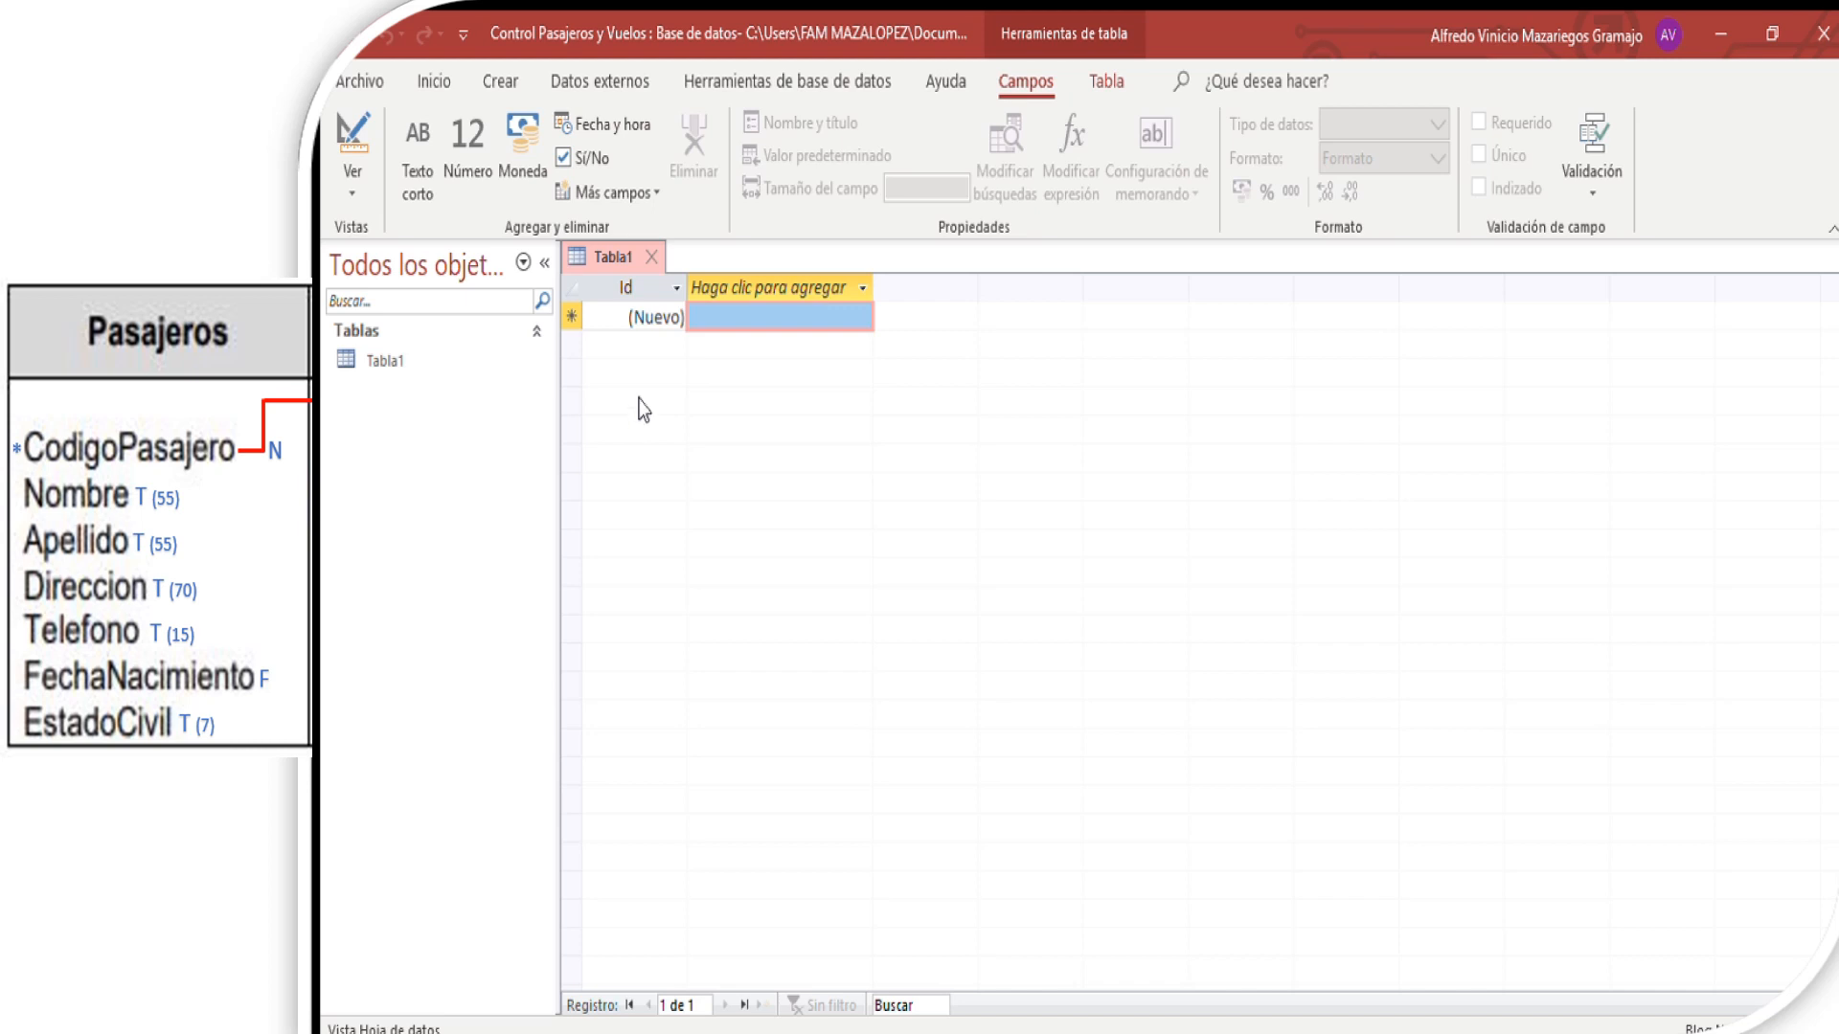
# - Close the empty default table Tabla1 and start a new table in Design view
pyautogui.click(644, 252)
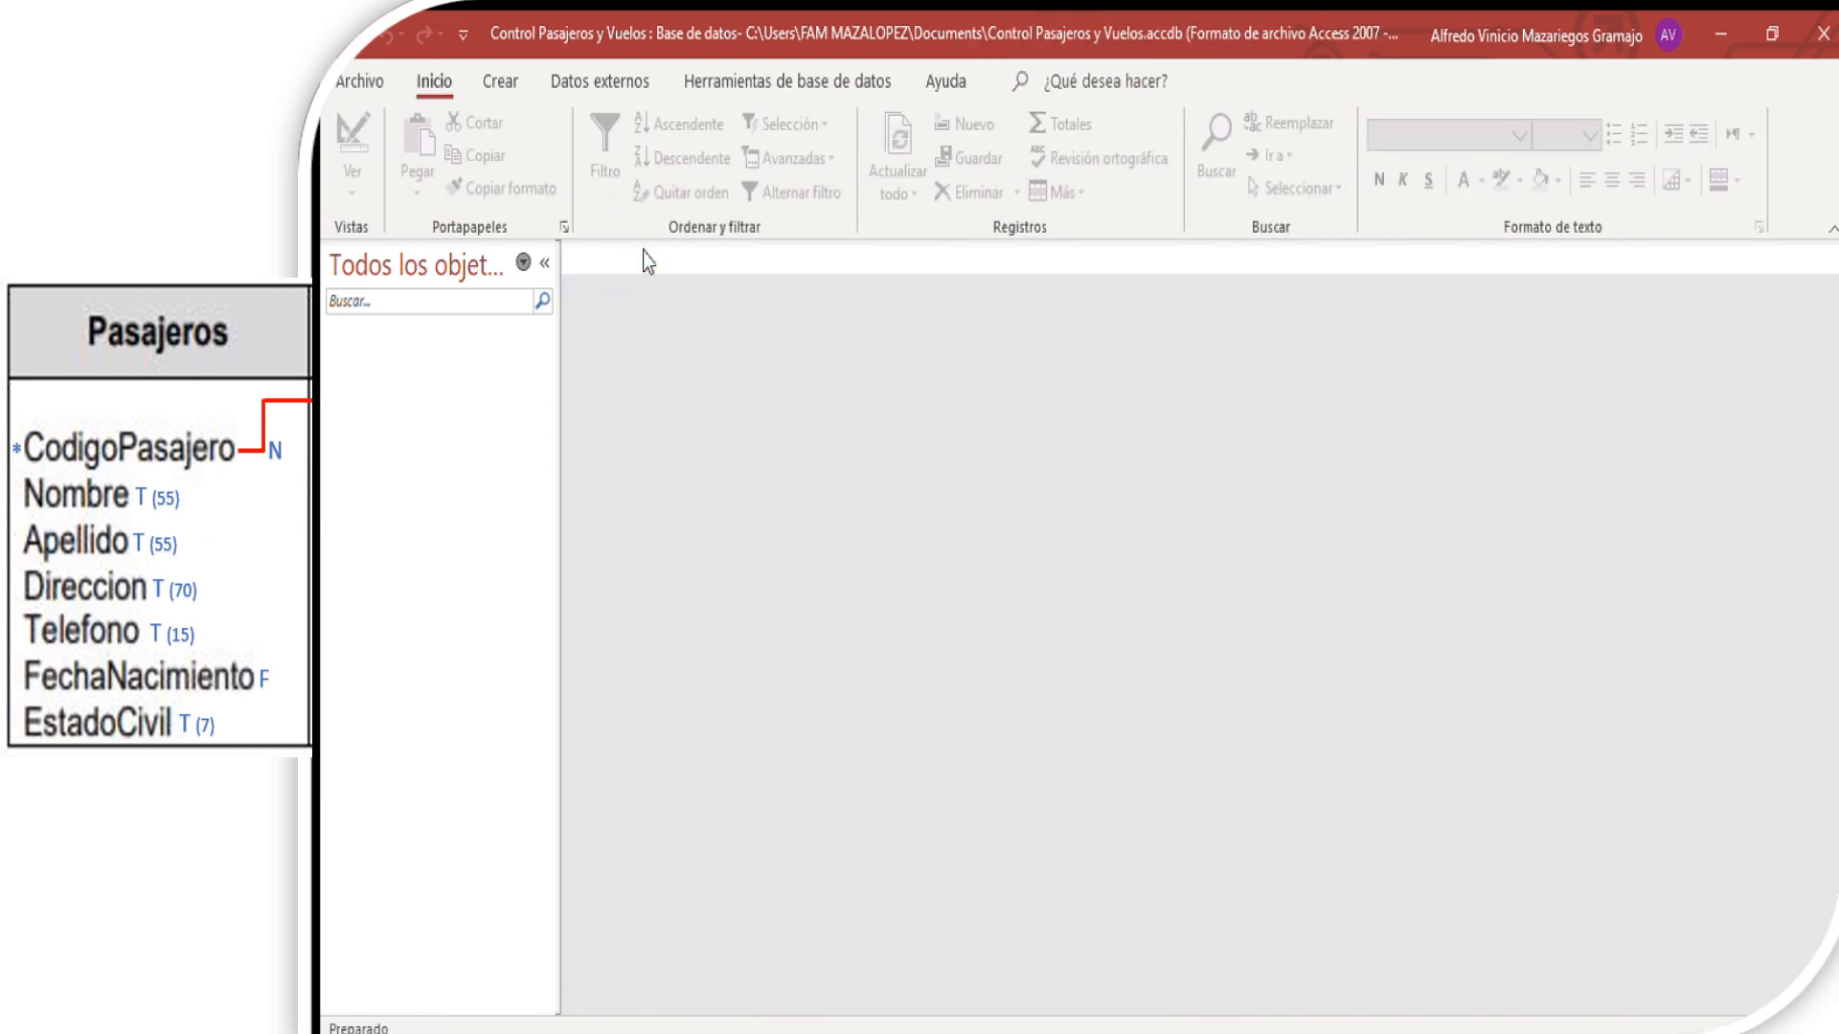
pyautogui.click(494, 84)
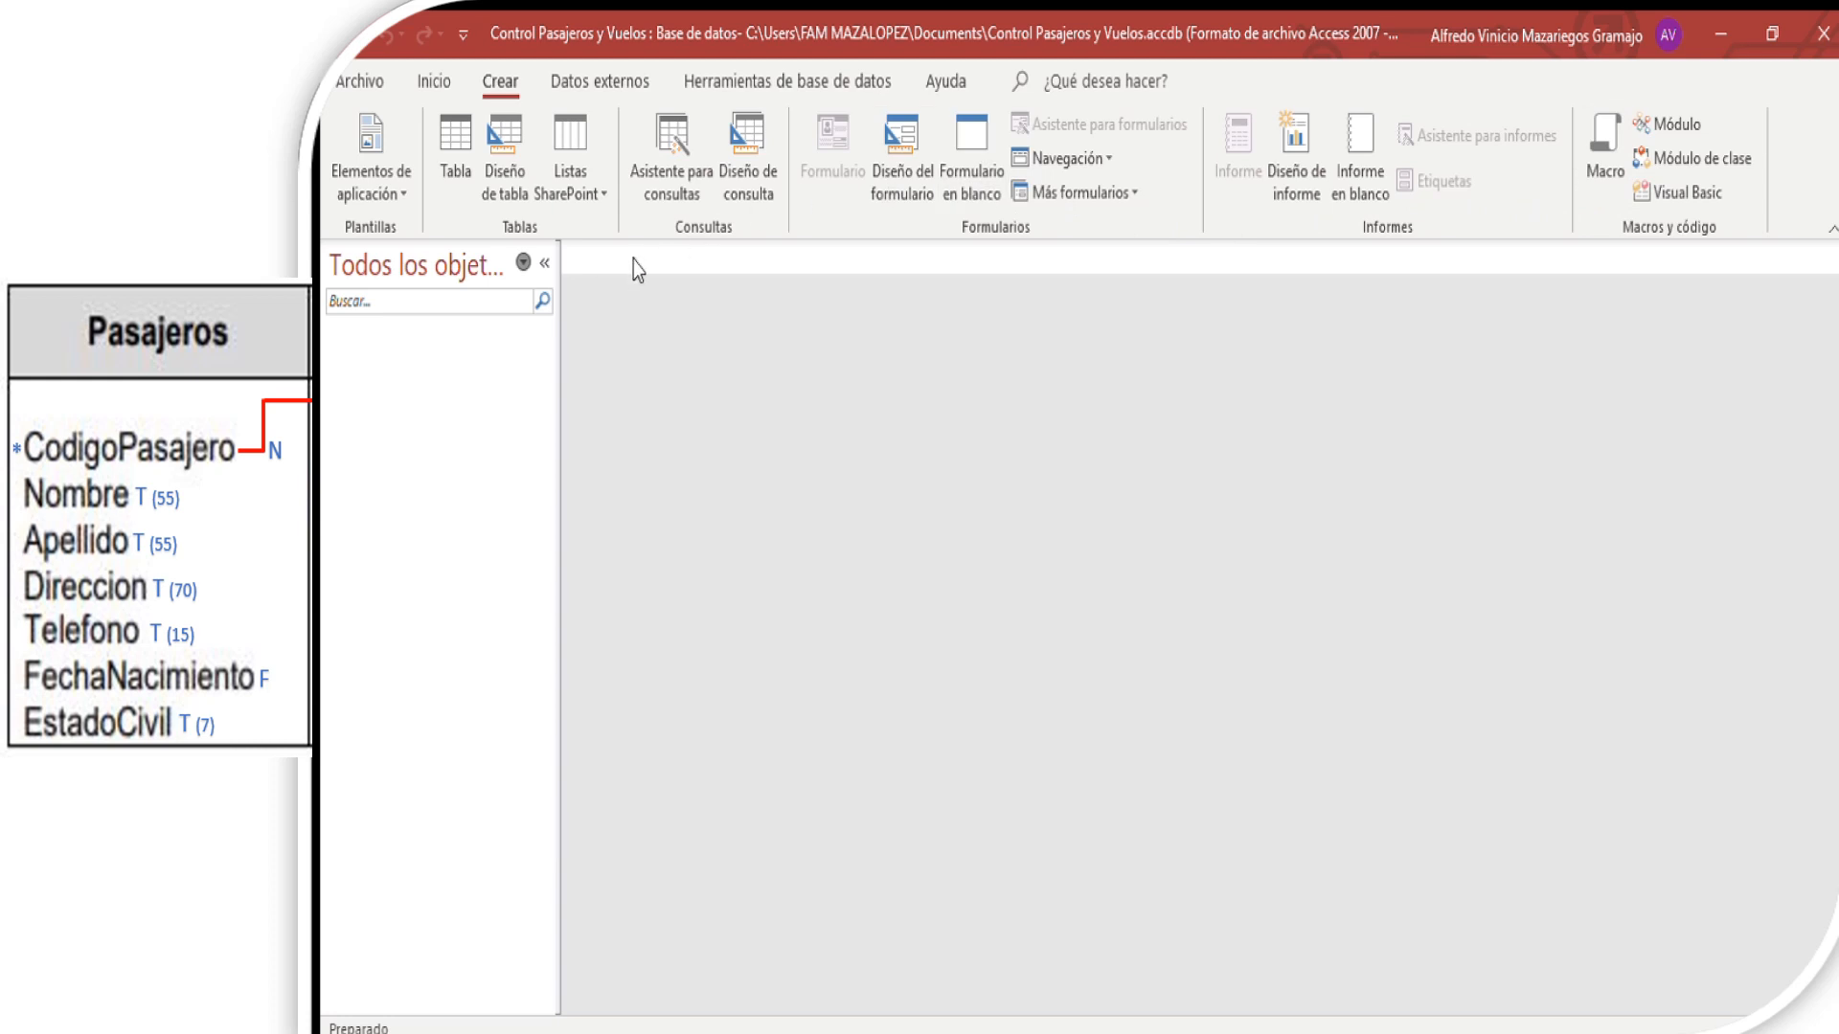
pyautogui.click(498, 182)
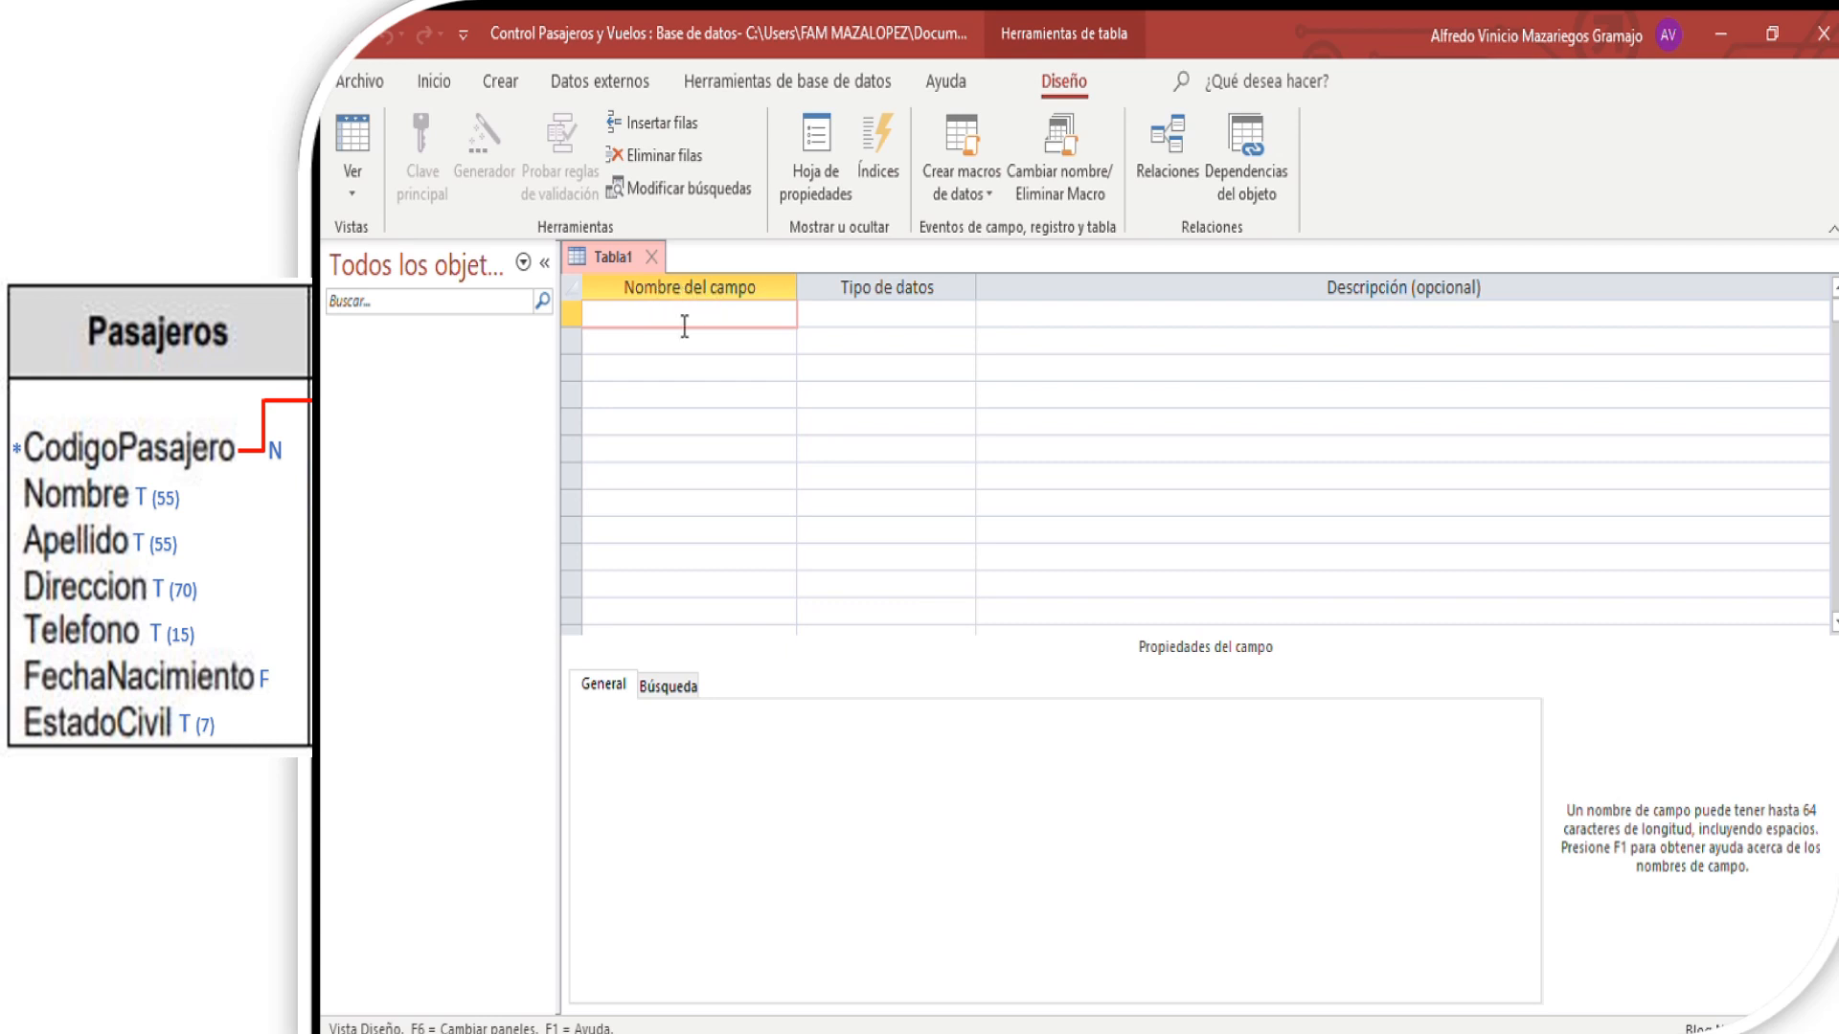
# - Add the field CodigoPasajero as the table's first field with the data type Número
pyautogui.write('CodigoPasajero')
pyautogui.click(950, 305)
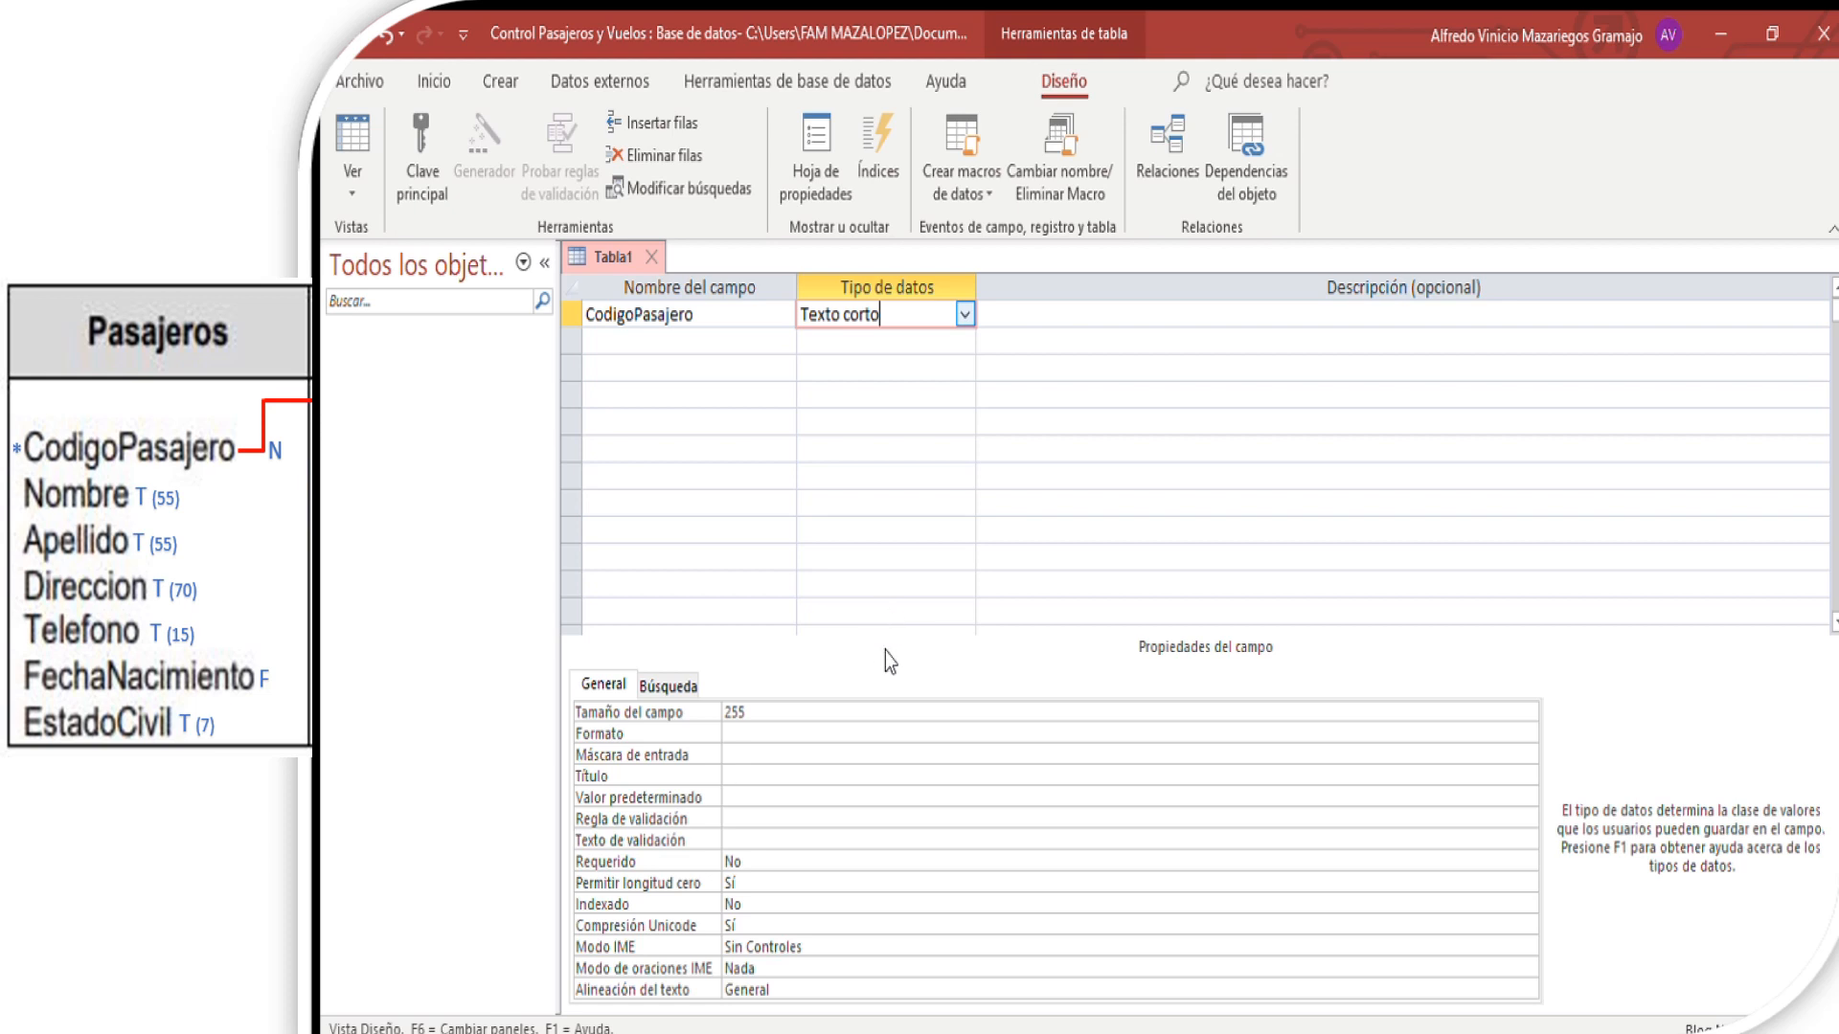
pyautogui.click(836, 387)
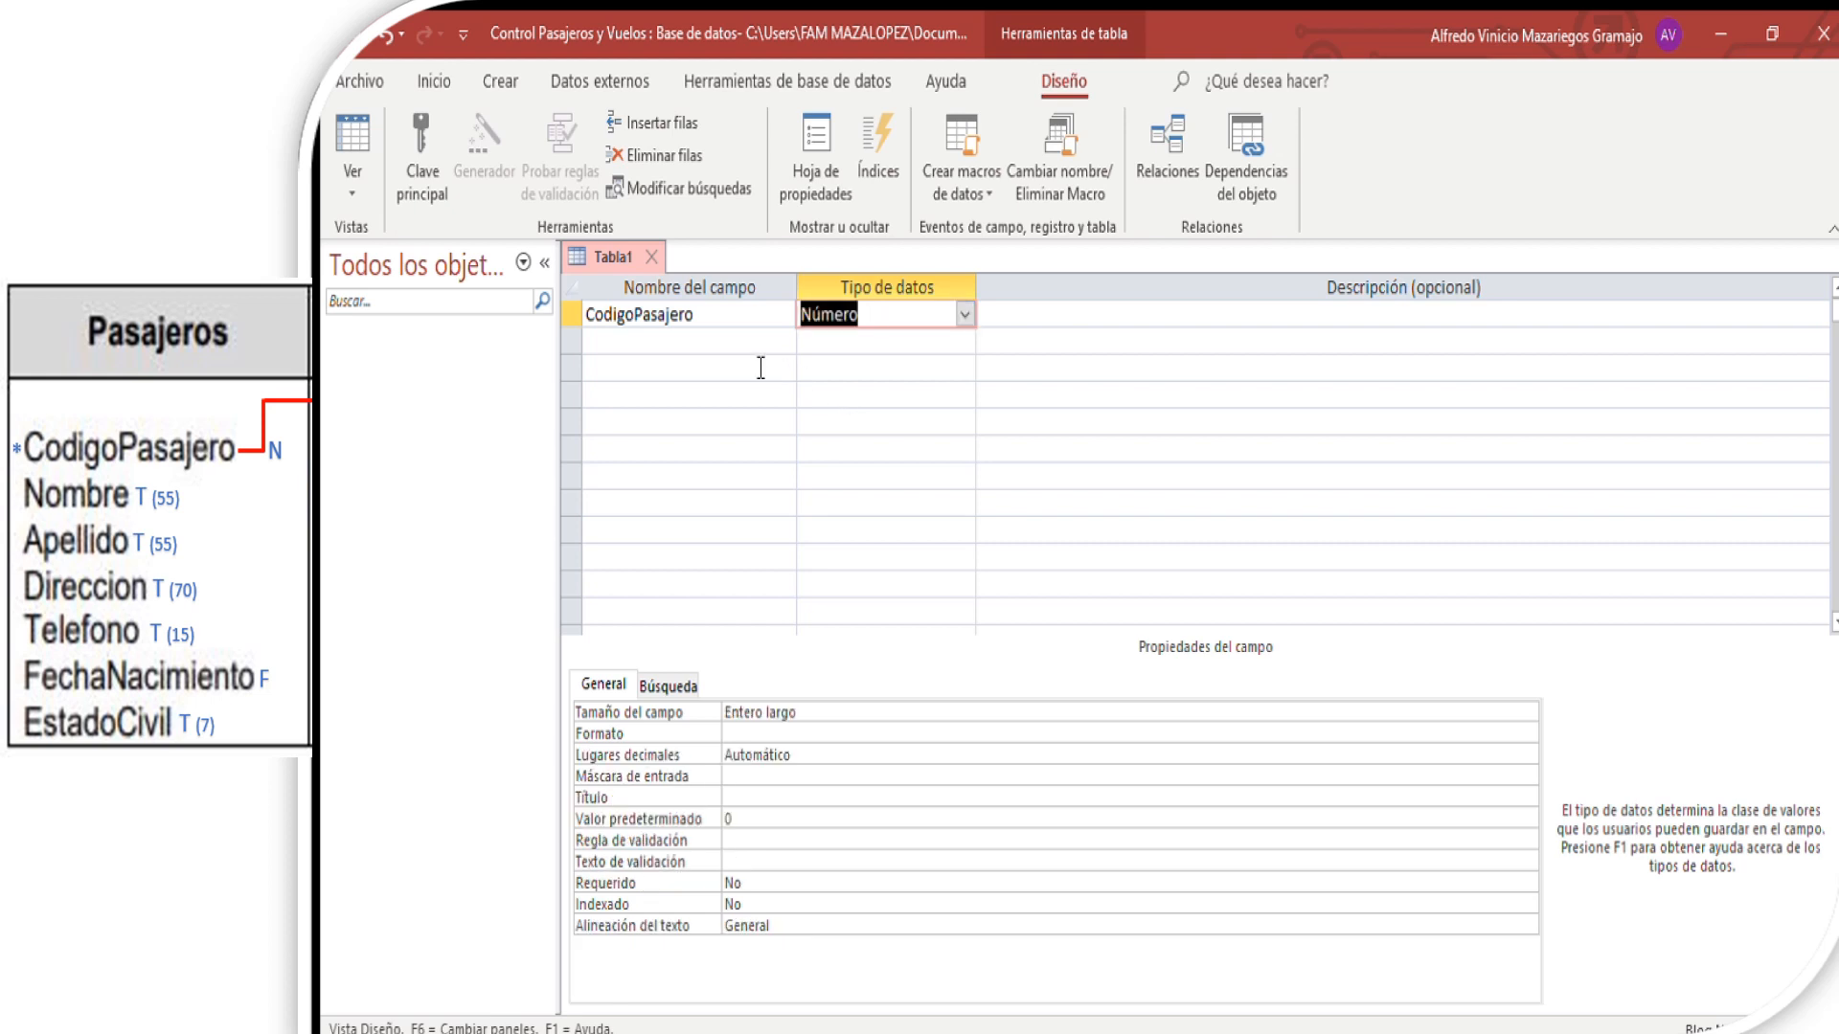
# - Add a second field named NombrePasaro below CodigoPasajero
pyautogui.click(649, 341)
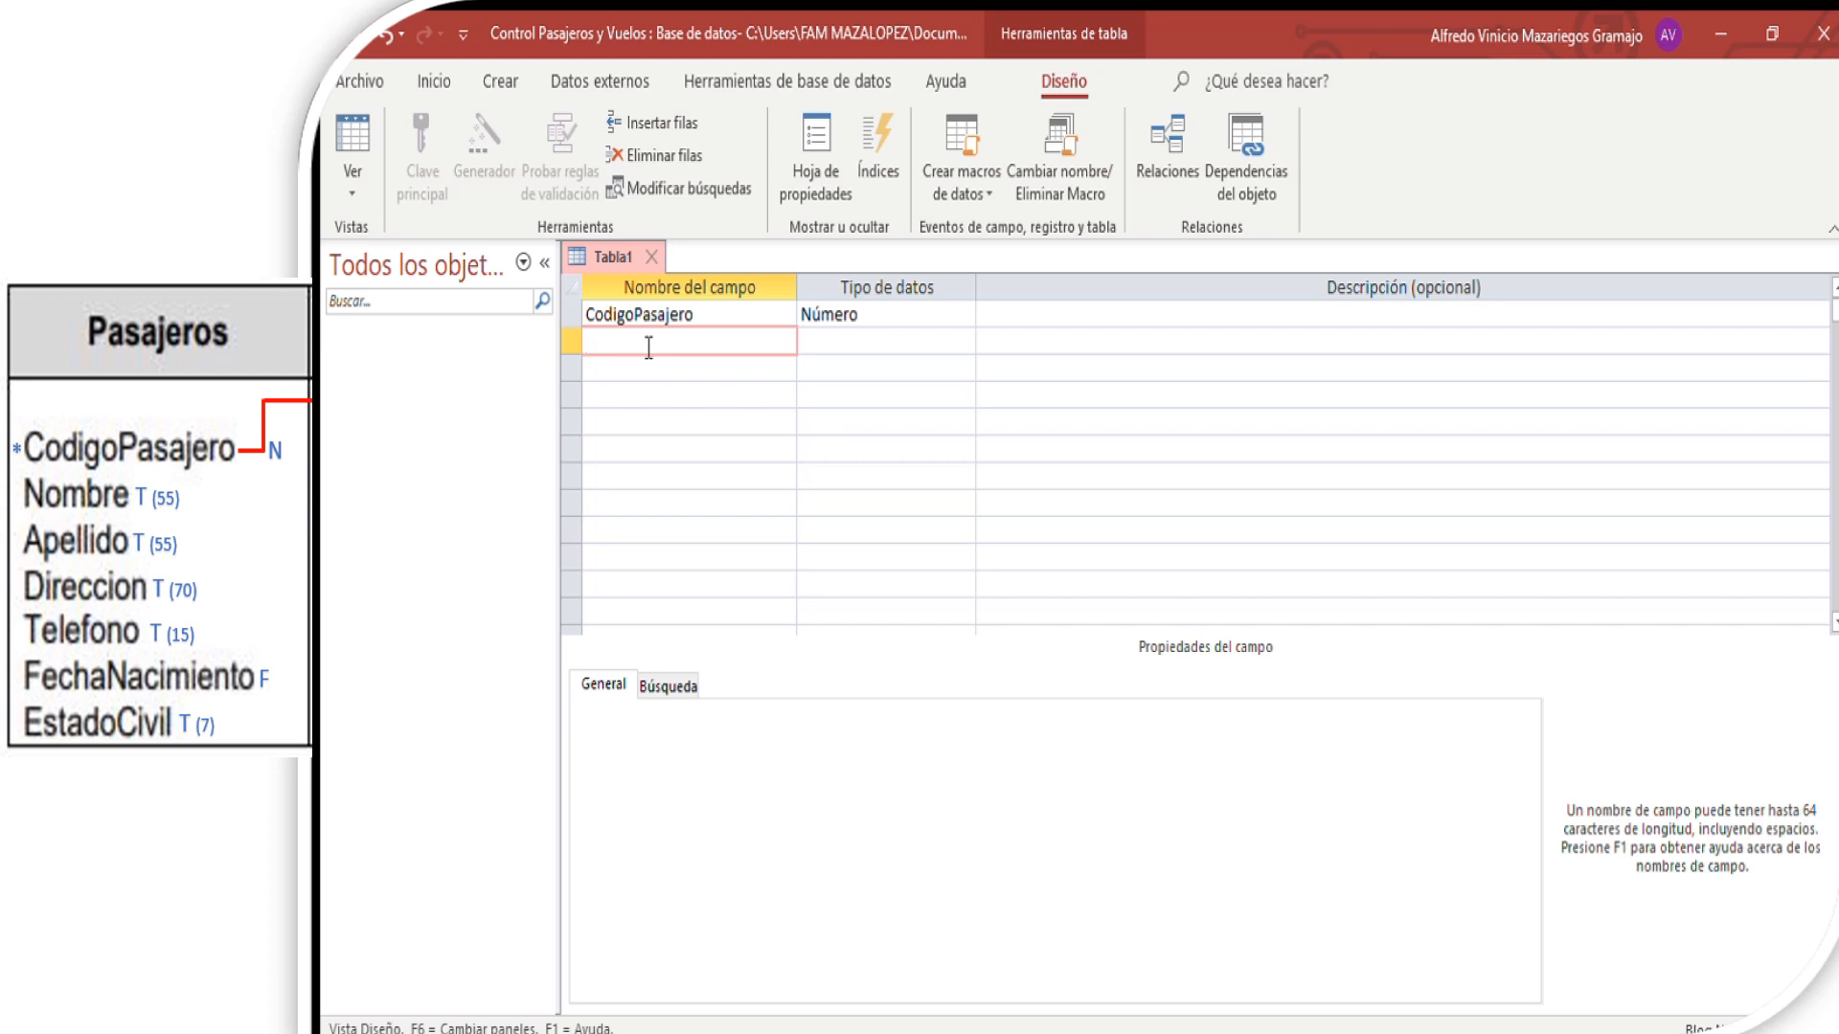
pyautogui.write('NombrePasajro')
pyautogui.press('Left')
pyautogui.press('Left')
pyautogui.press('BackSpace')
# - Give NombrePasaro the data type Texto corto and a field size of 55
pyautogui.click(866, 341)
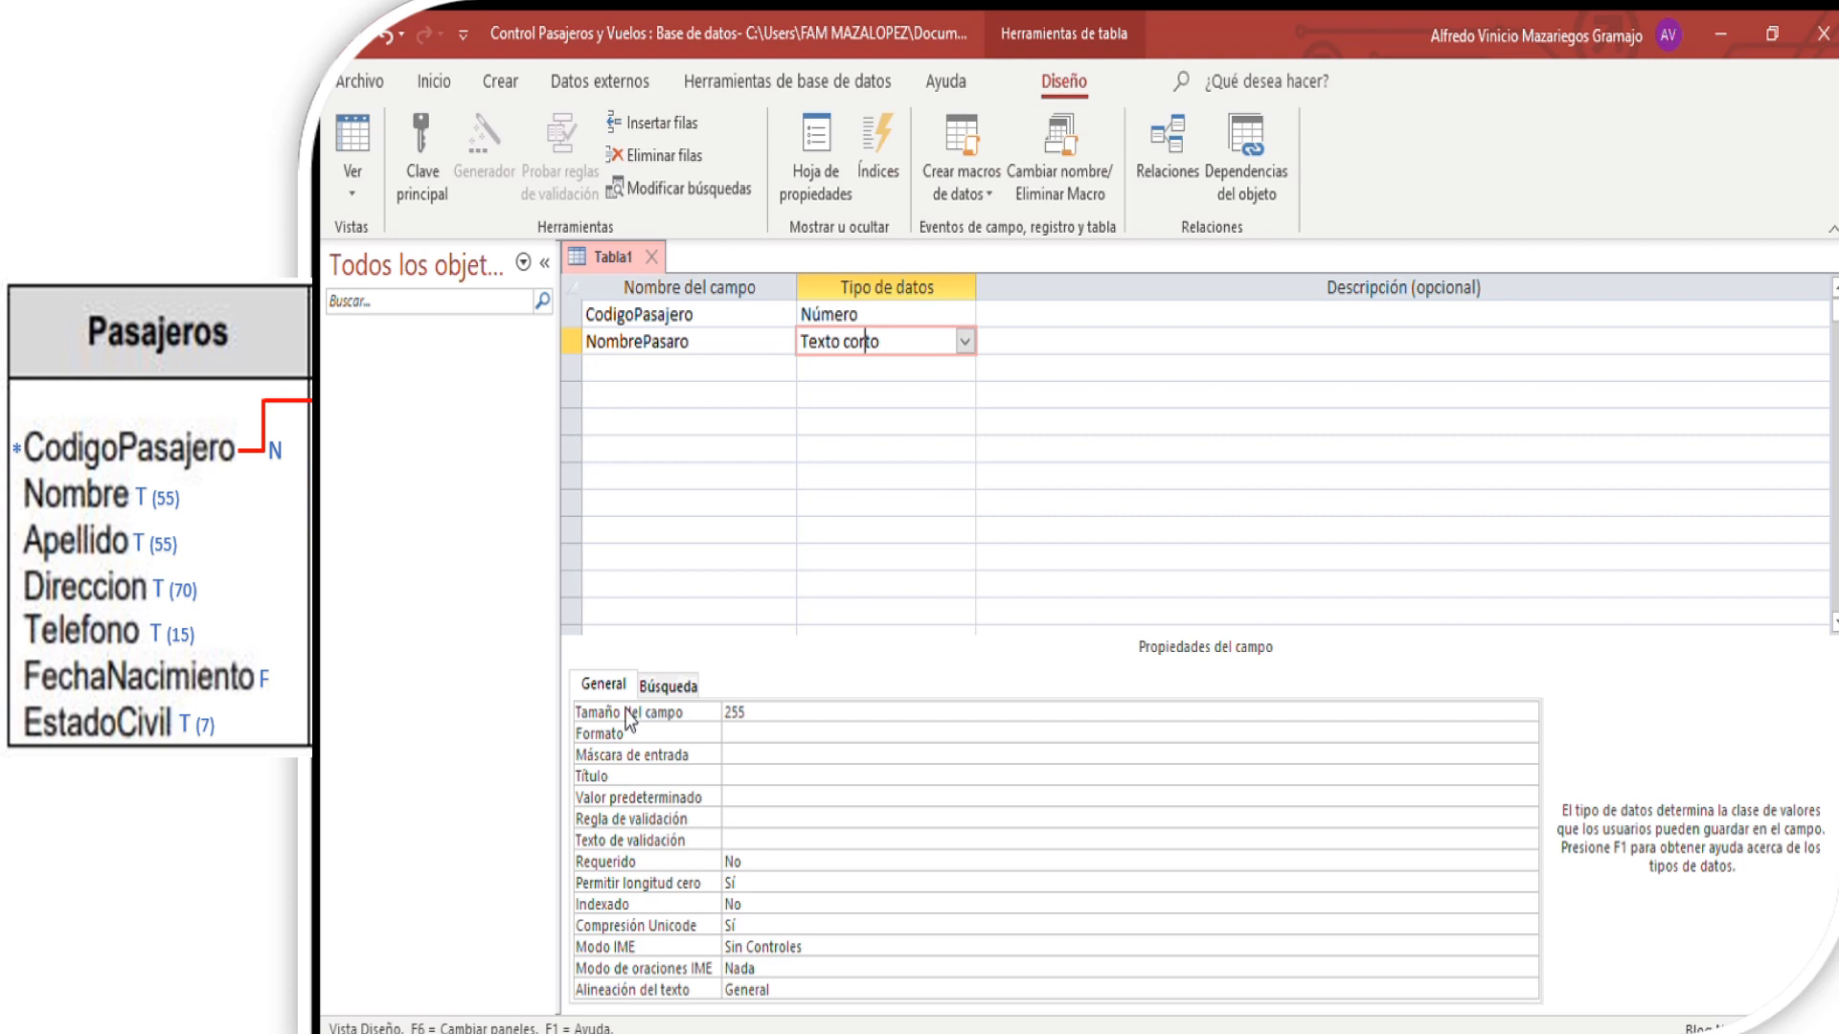
pyautogui.click(730, 713)
pyautogui.press('BackSpace')
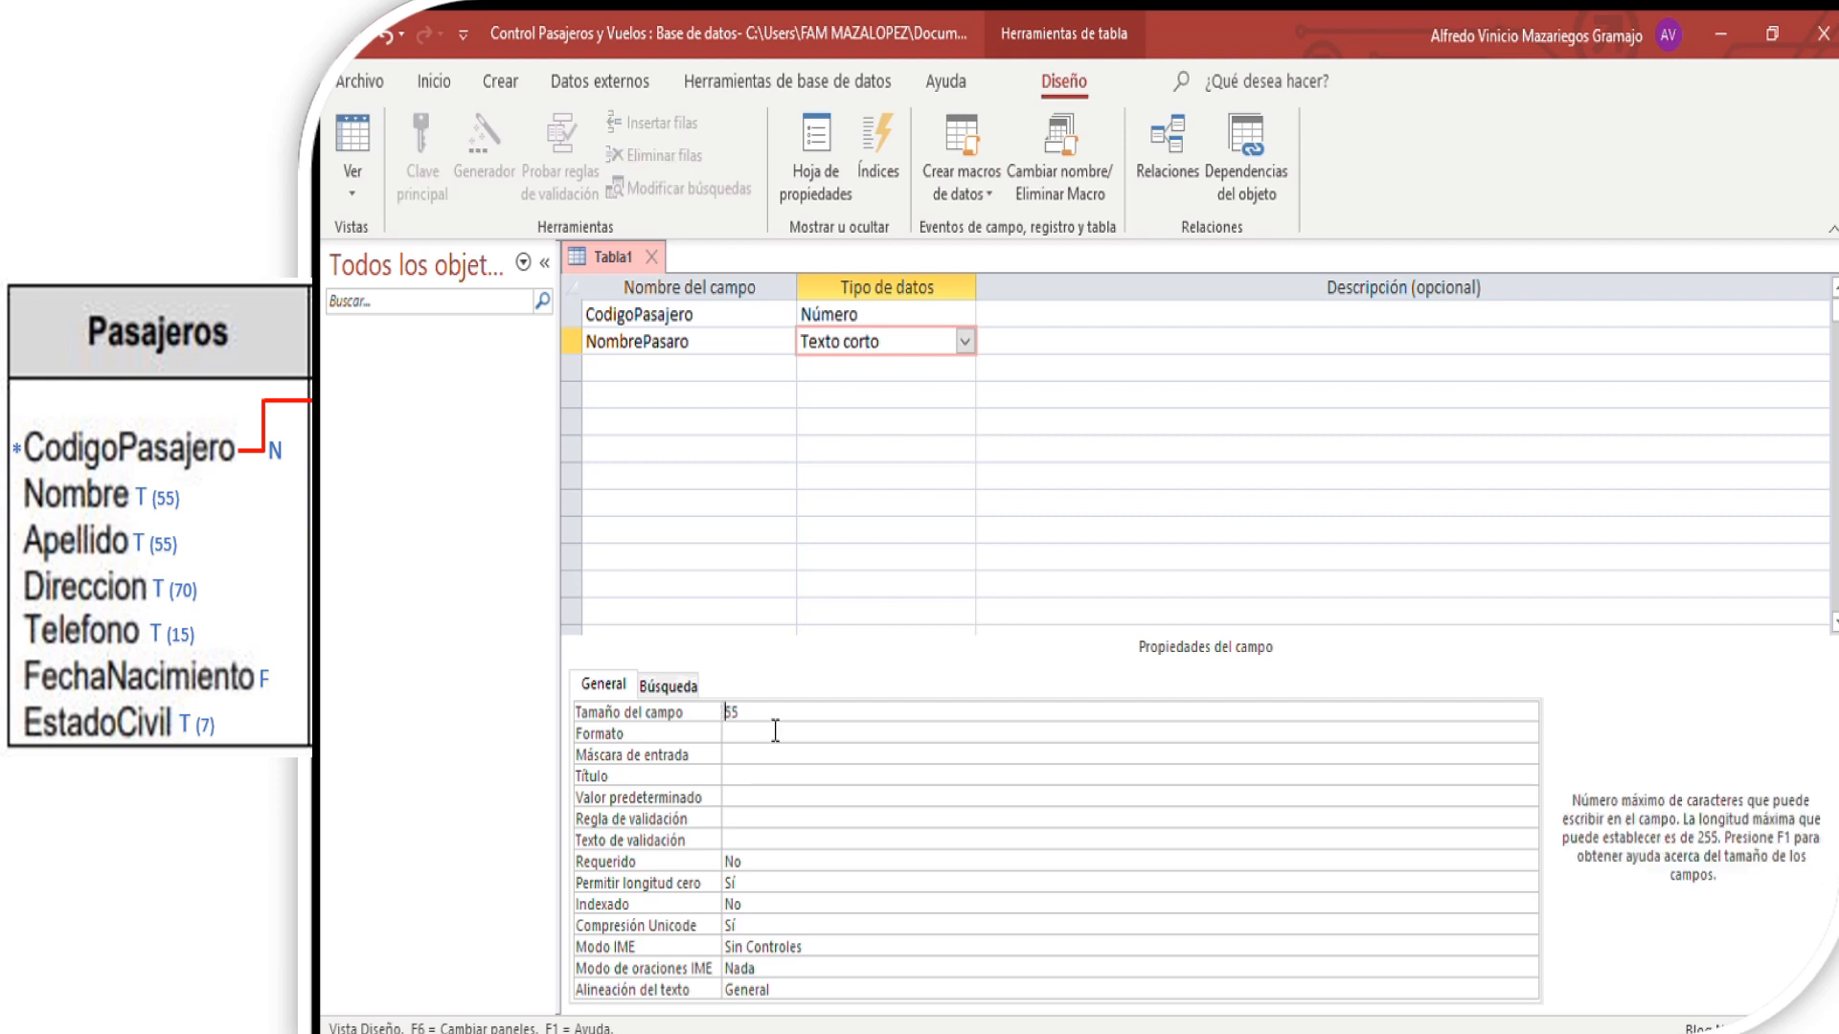
# - Add the field Apellido as Texto corto with a field size of 55
pyautogui.click(659, 368)
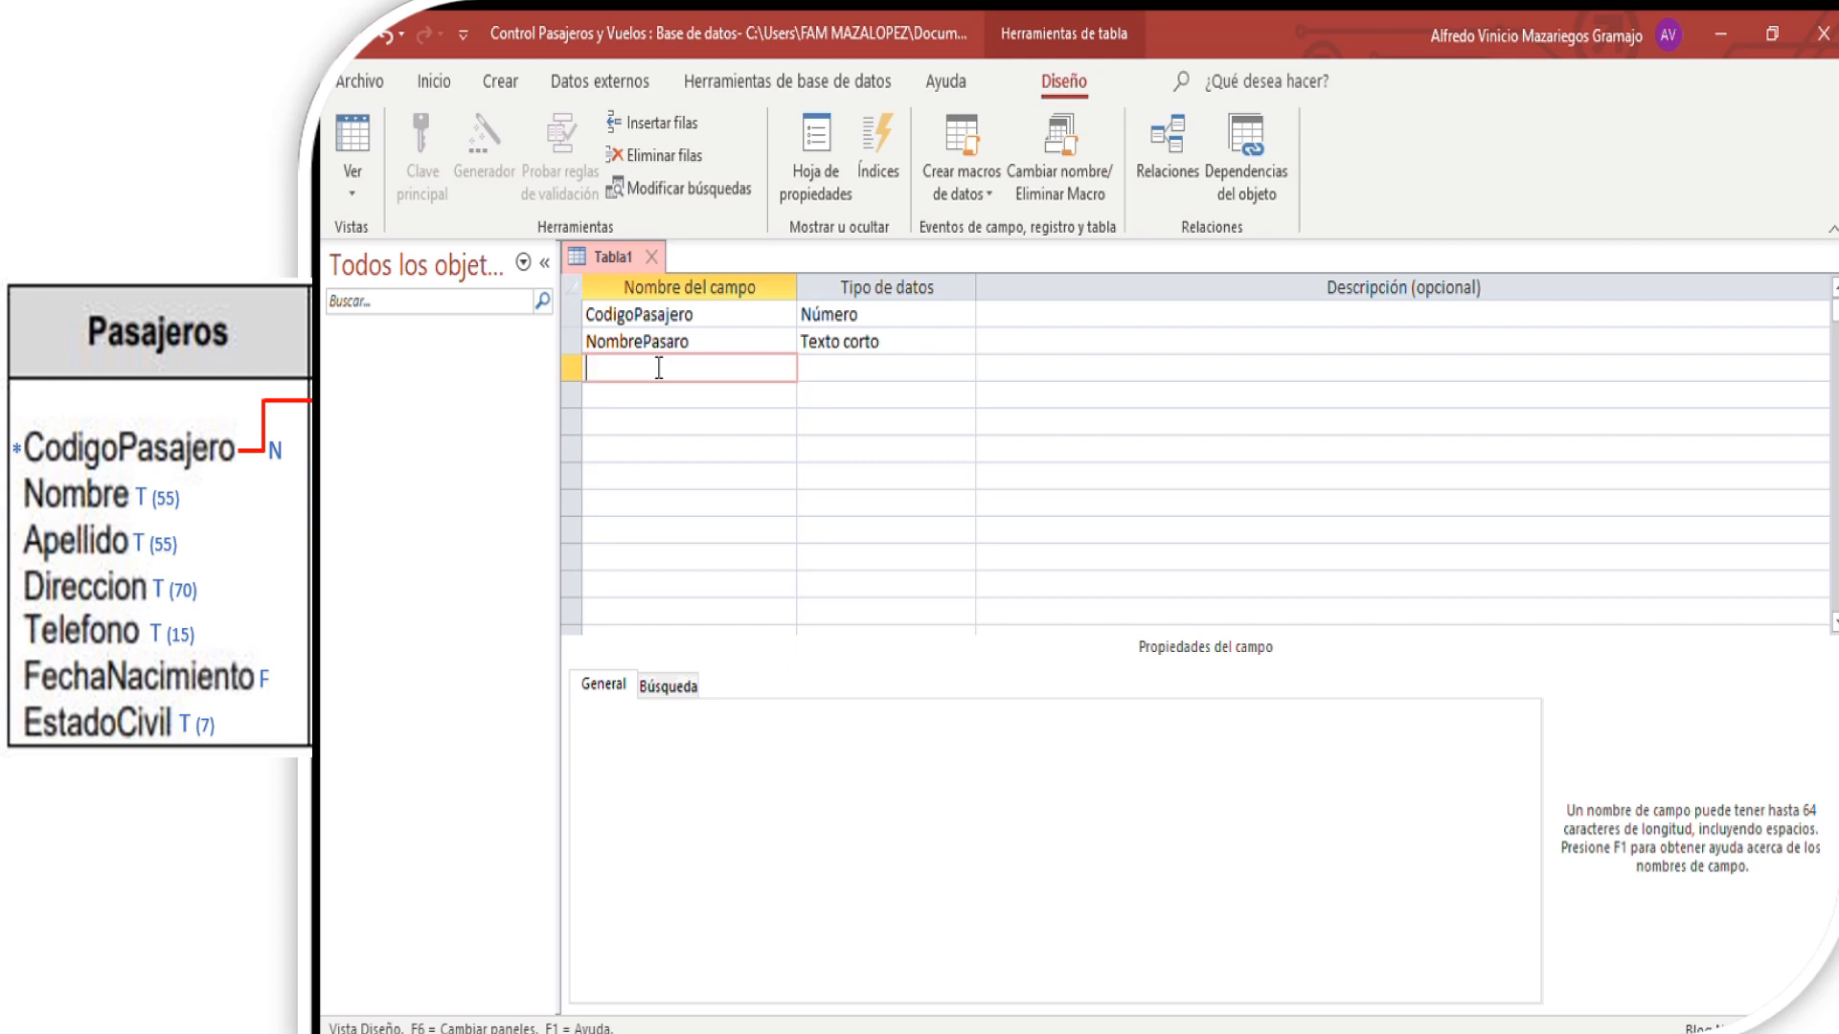
pyautogui.write('Apellido')
pyautogui.click(851, 371)
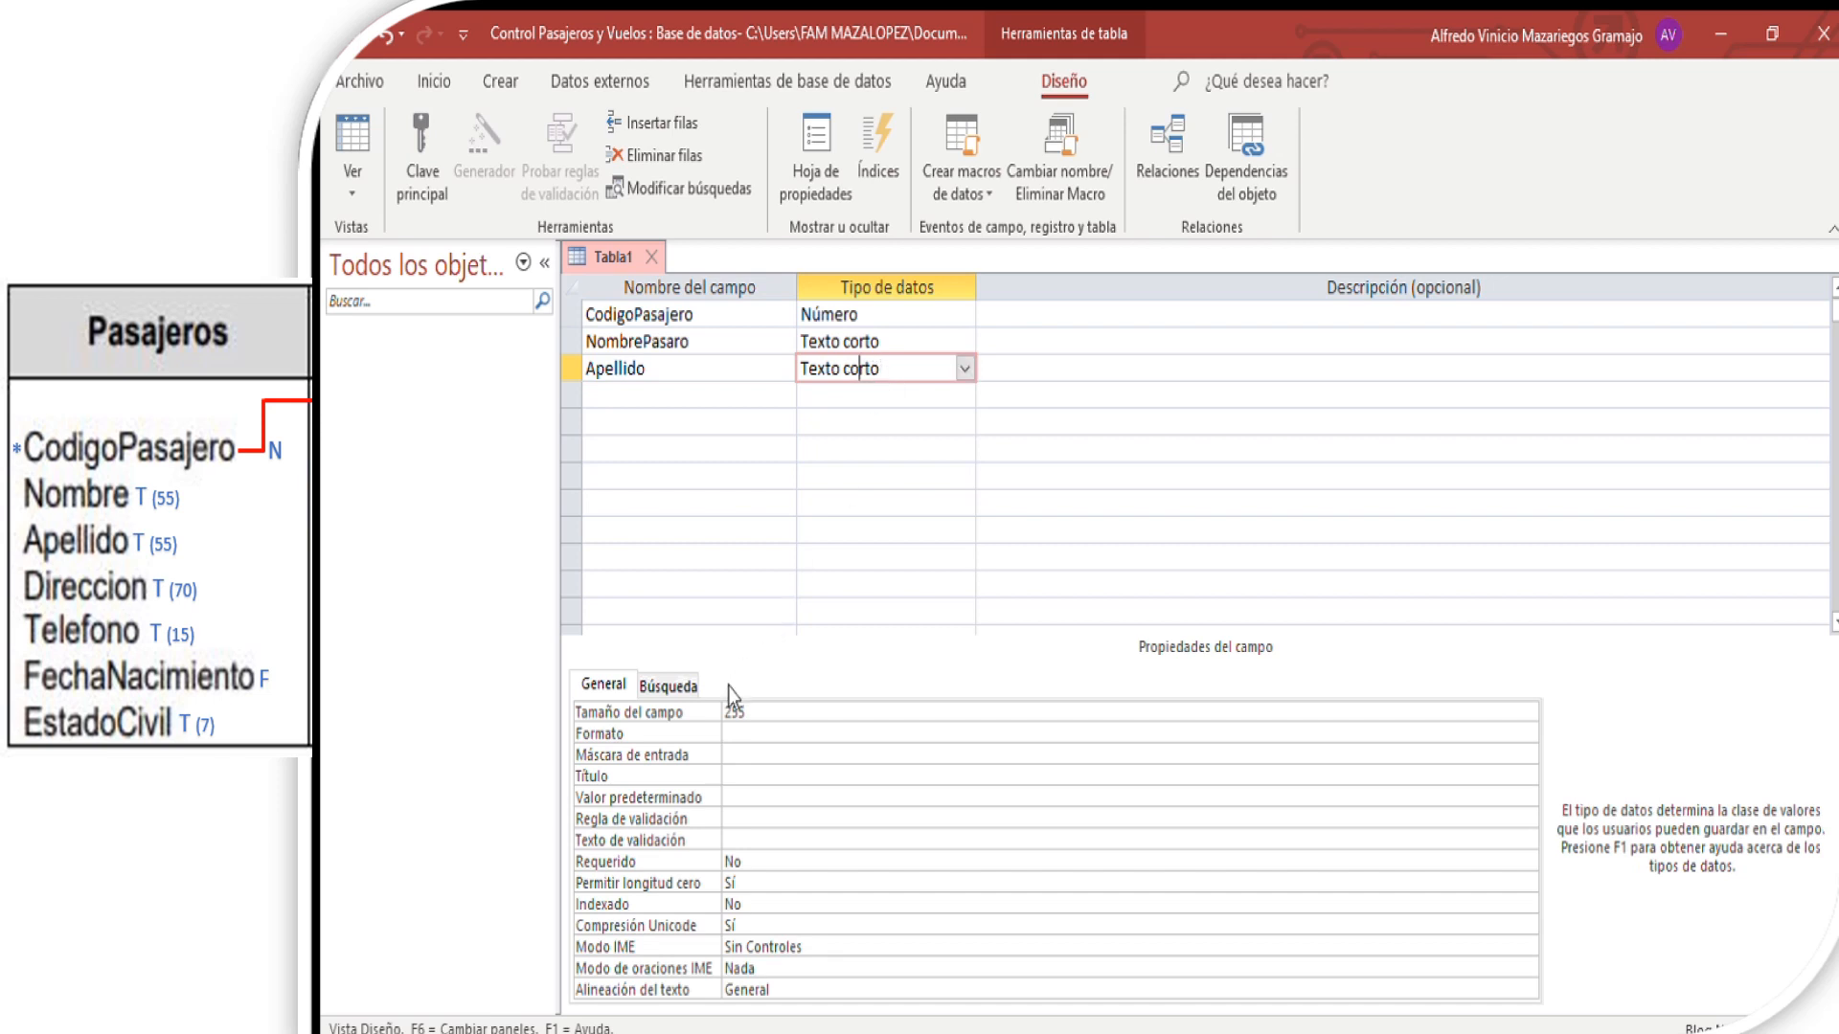
pyautogui.press('BackSpace')
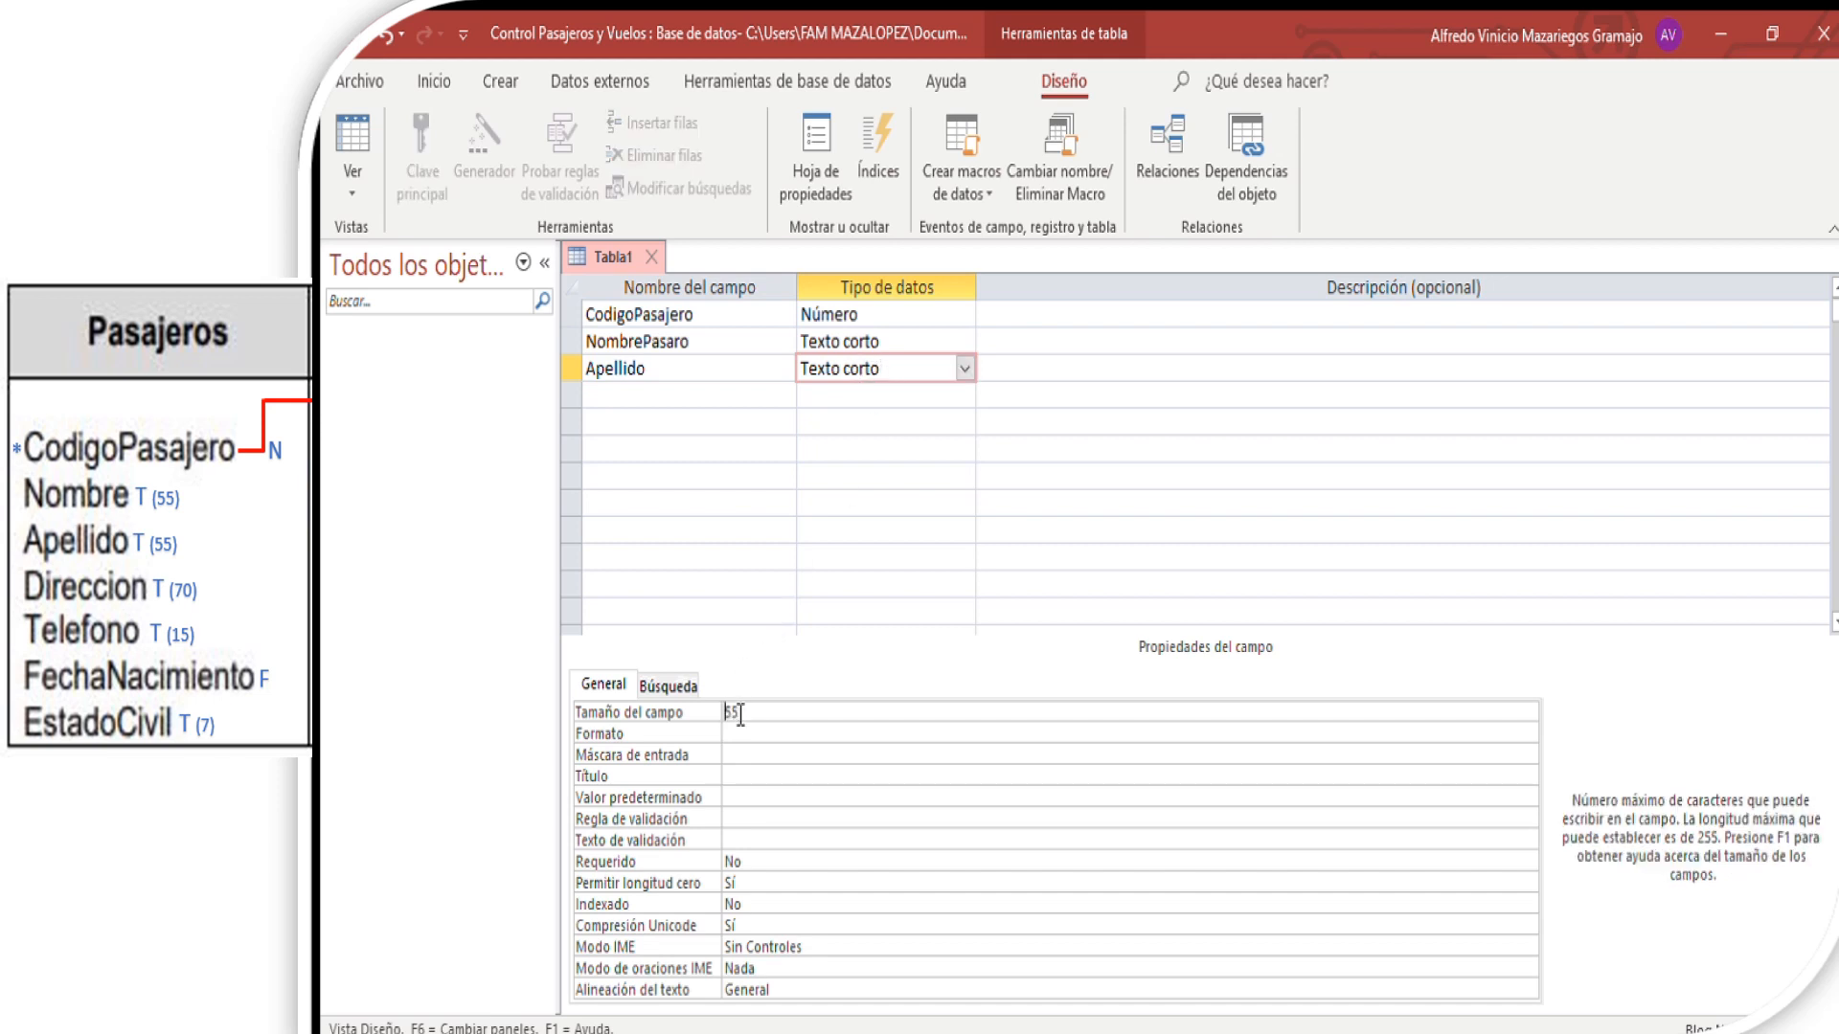
# - Add the field Telefono as Texto corto with a field size of 15
pyautogui.click(703, 394)
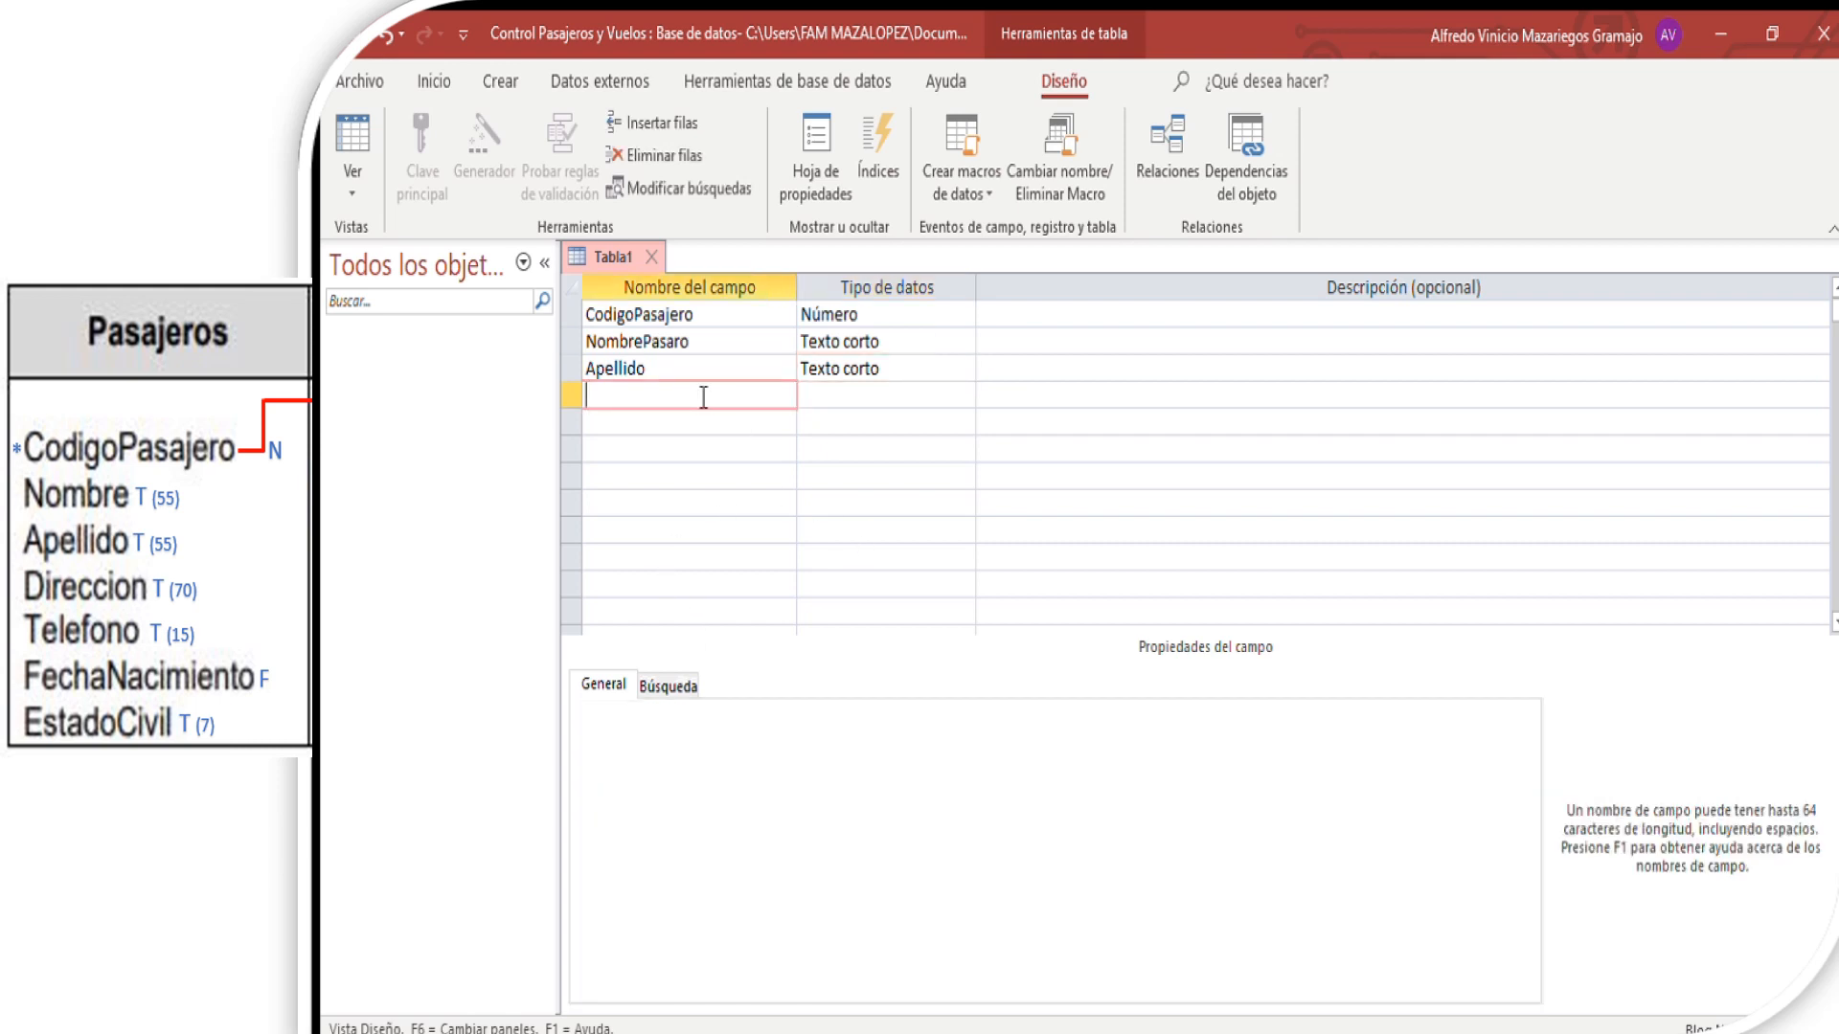
pyautogui.write('Telefono')
pyautogui.click(869, 396)
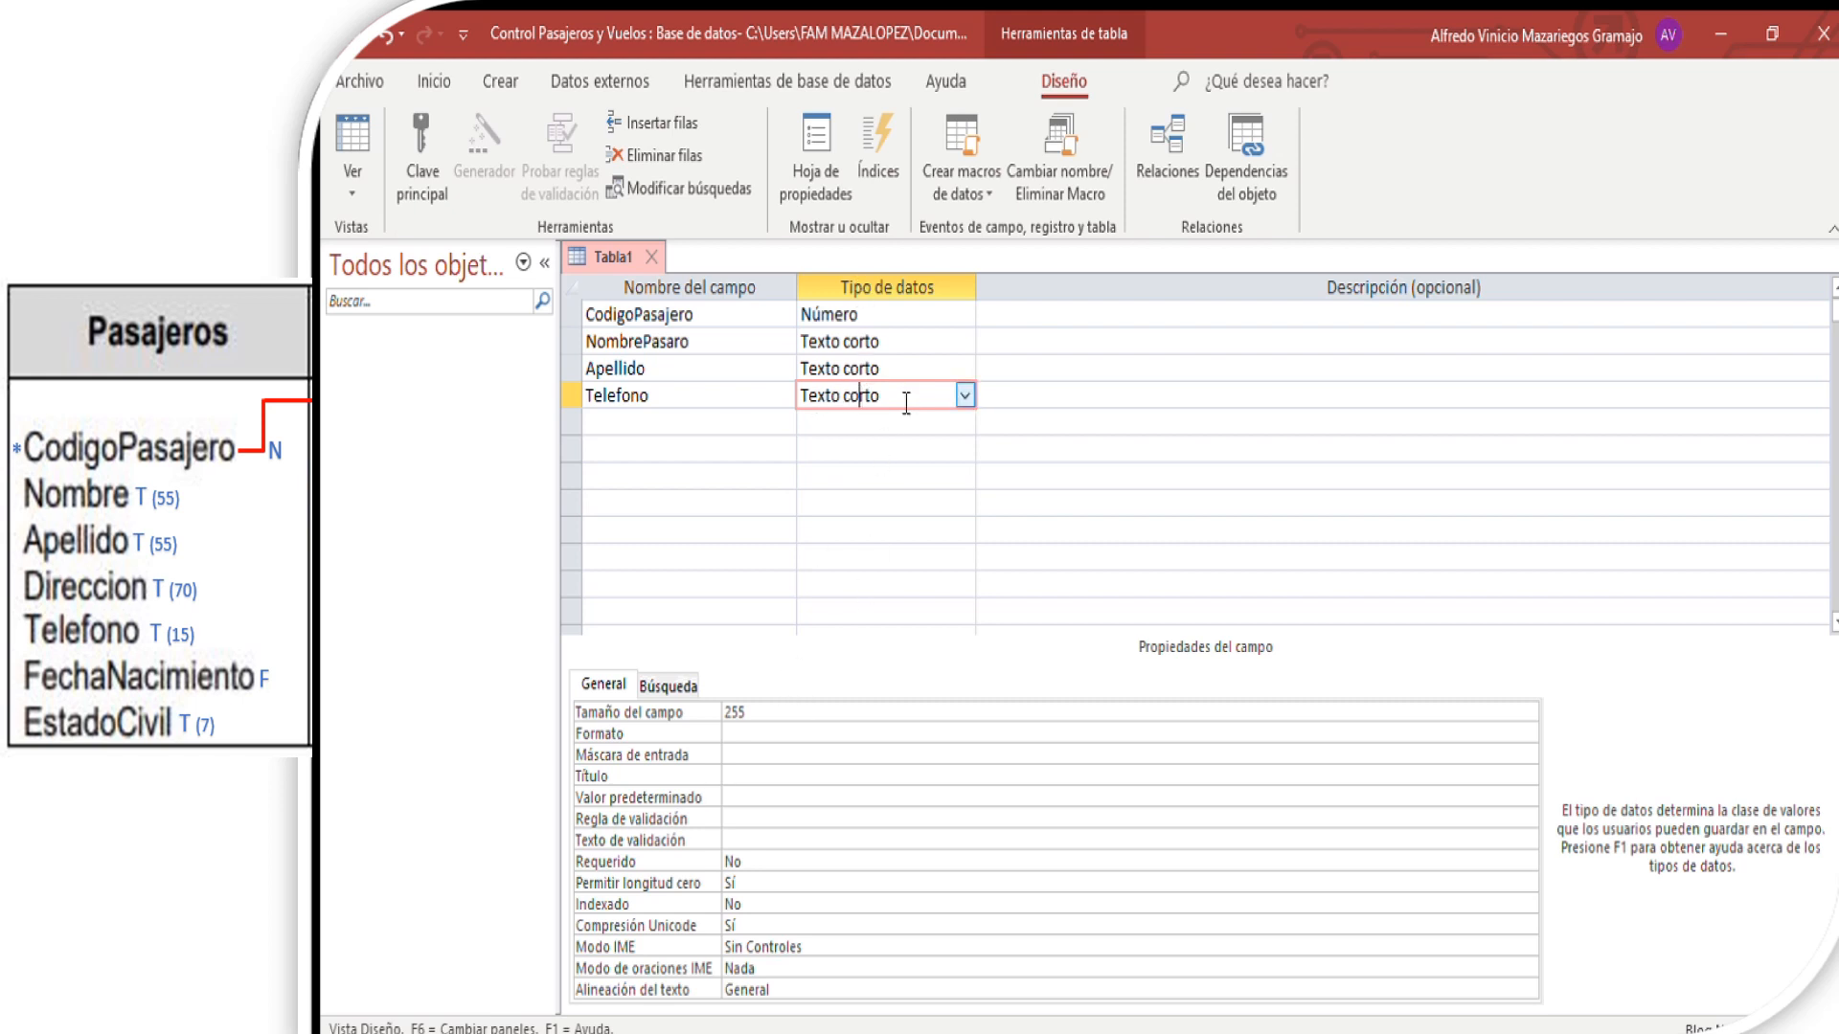
pyautogui.click(745, 713)
pyautogui.moveTo(745, 712); pyautogui.dragTo(696, 706)
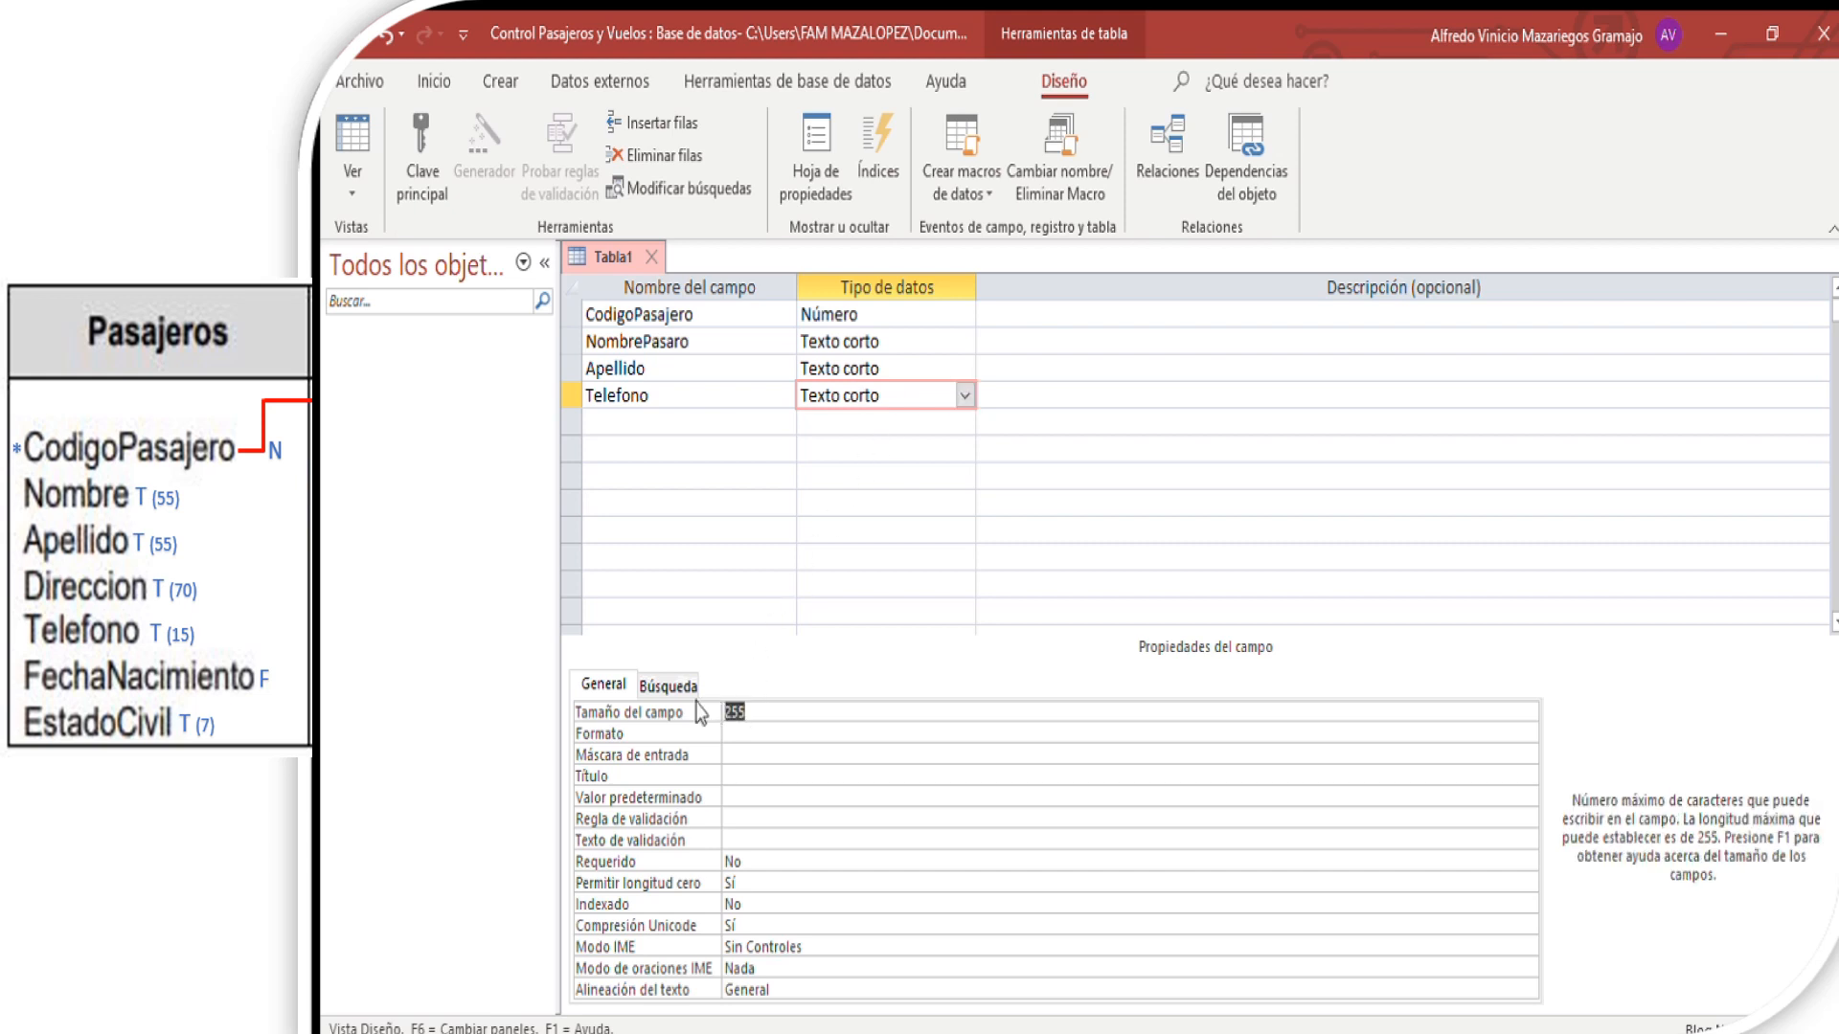
pyautogui.write('15')
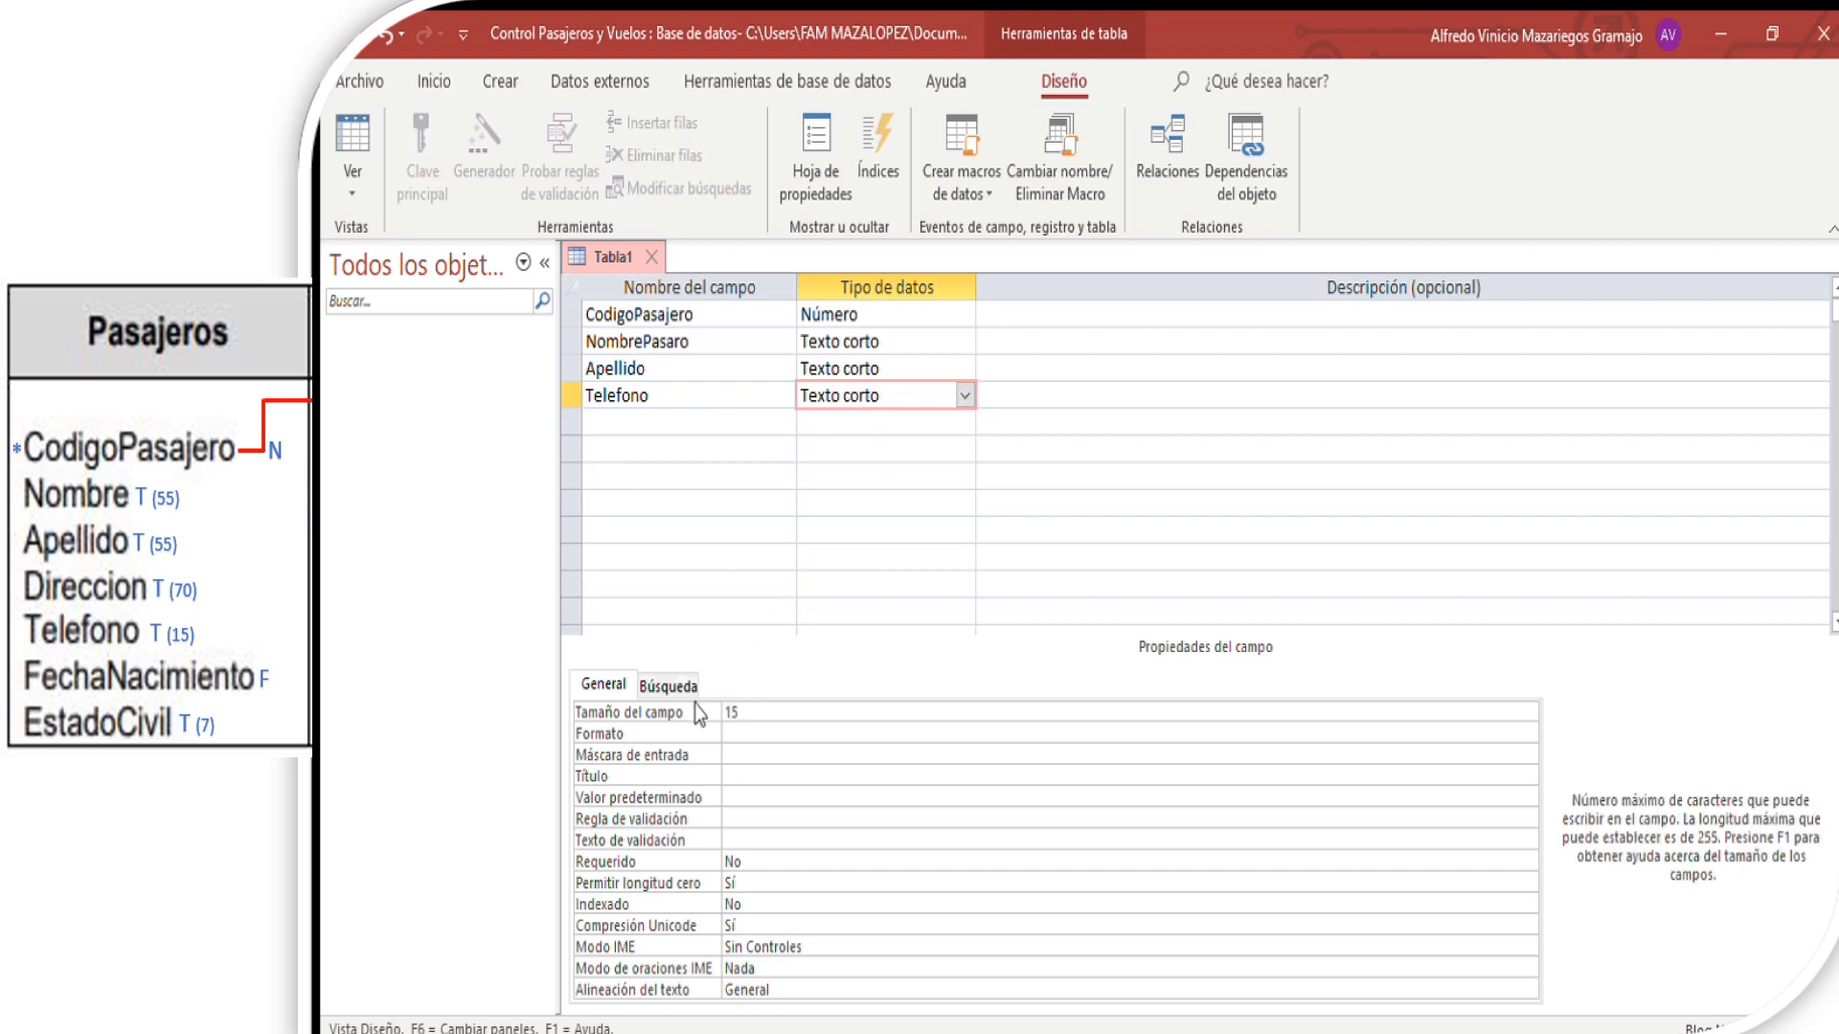
# - Add the field FechaNacimiento with the data type Fecha/Hora
pyautogui.click(639, 422)
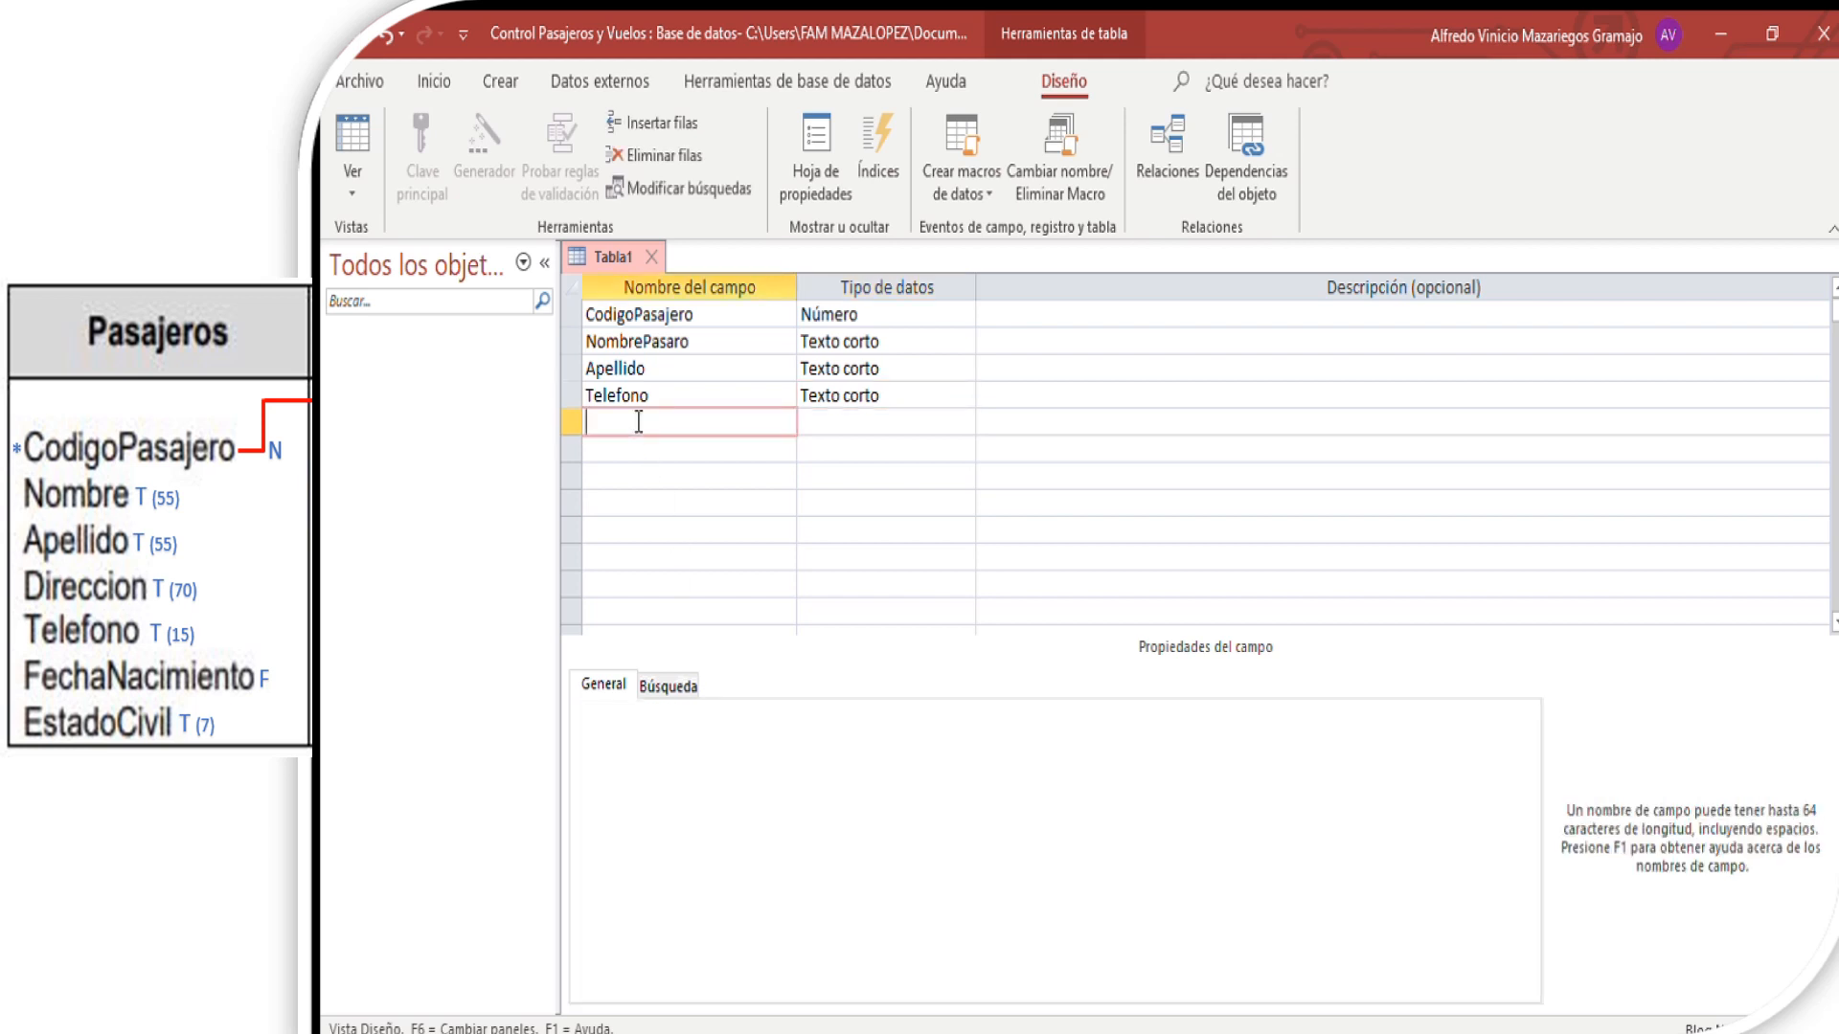
pyautogui.write('FechaNacimiento')
pyautogui.click(854, 422)
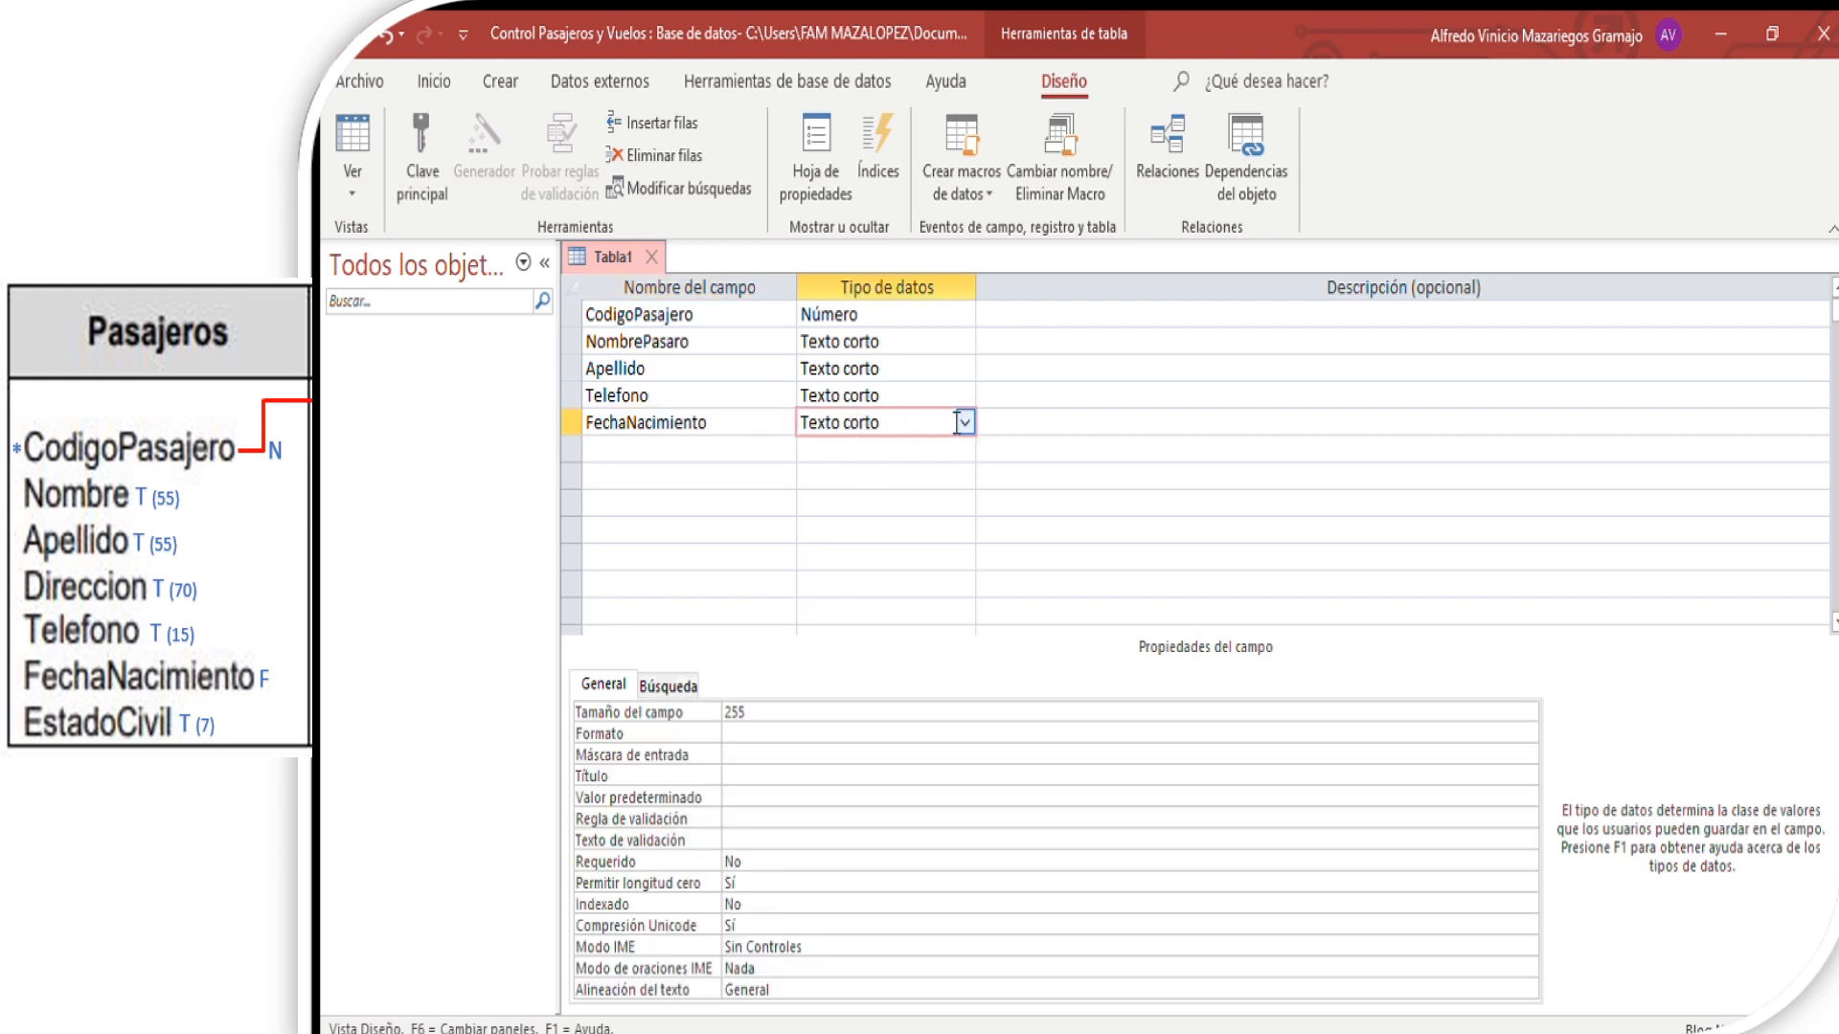
pyautogui.click(883, 538)
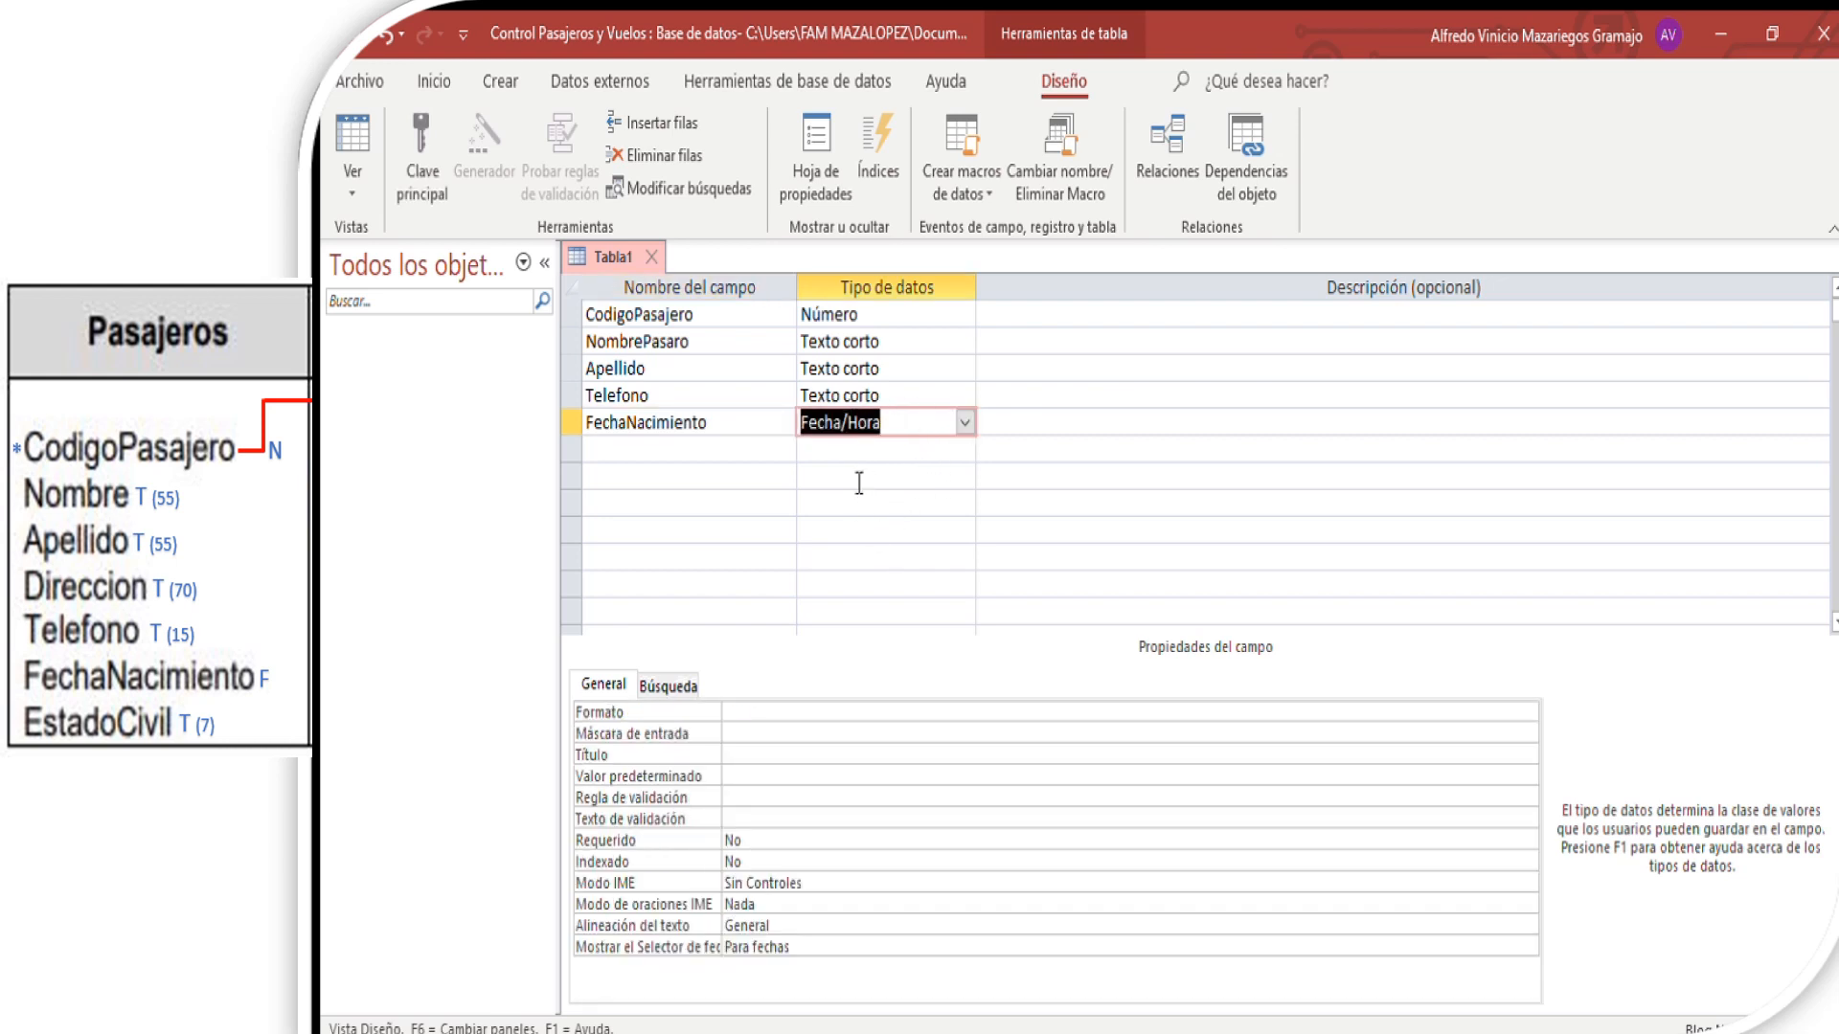
# - Add the field EstadoCivil below FechaNacimiento with the data type Texto corto
pyautogui.click(695, 454)
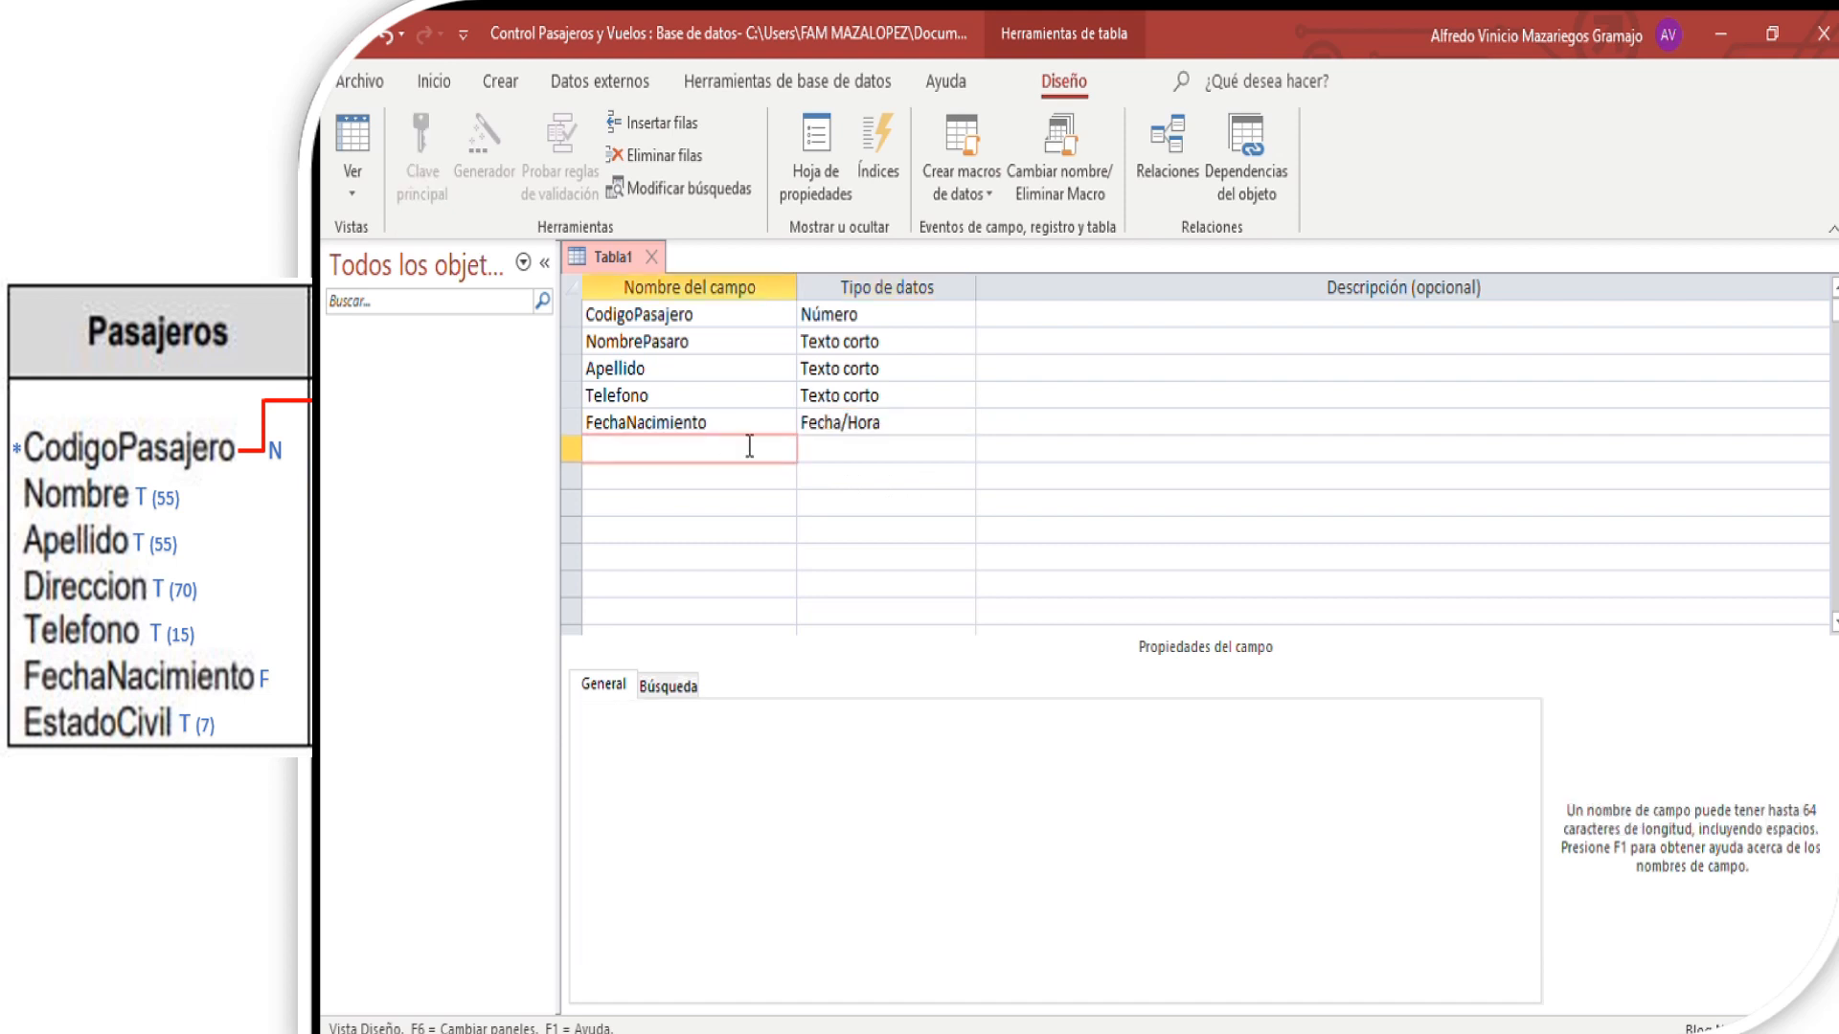
pyautogui.write('EstadoV')
pyautogui.press('BackSpace')
pyautogui.write('Civil')
pyautogui.press('Left')
pyautogui.press('Left')
pyautogui.press('Left')
pyautogui.press('Left')
pyautogui.press('Left')
pyautogui.write('_')
pyautogui.press('BackSpace')
pyautogui.click(933, 442)
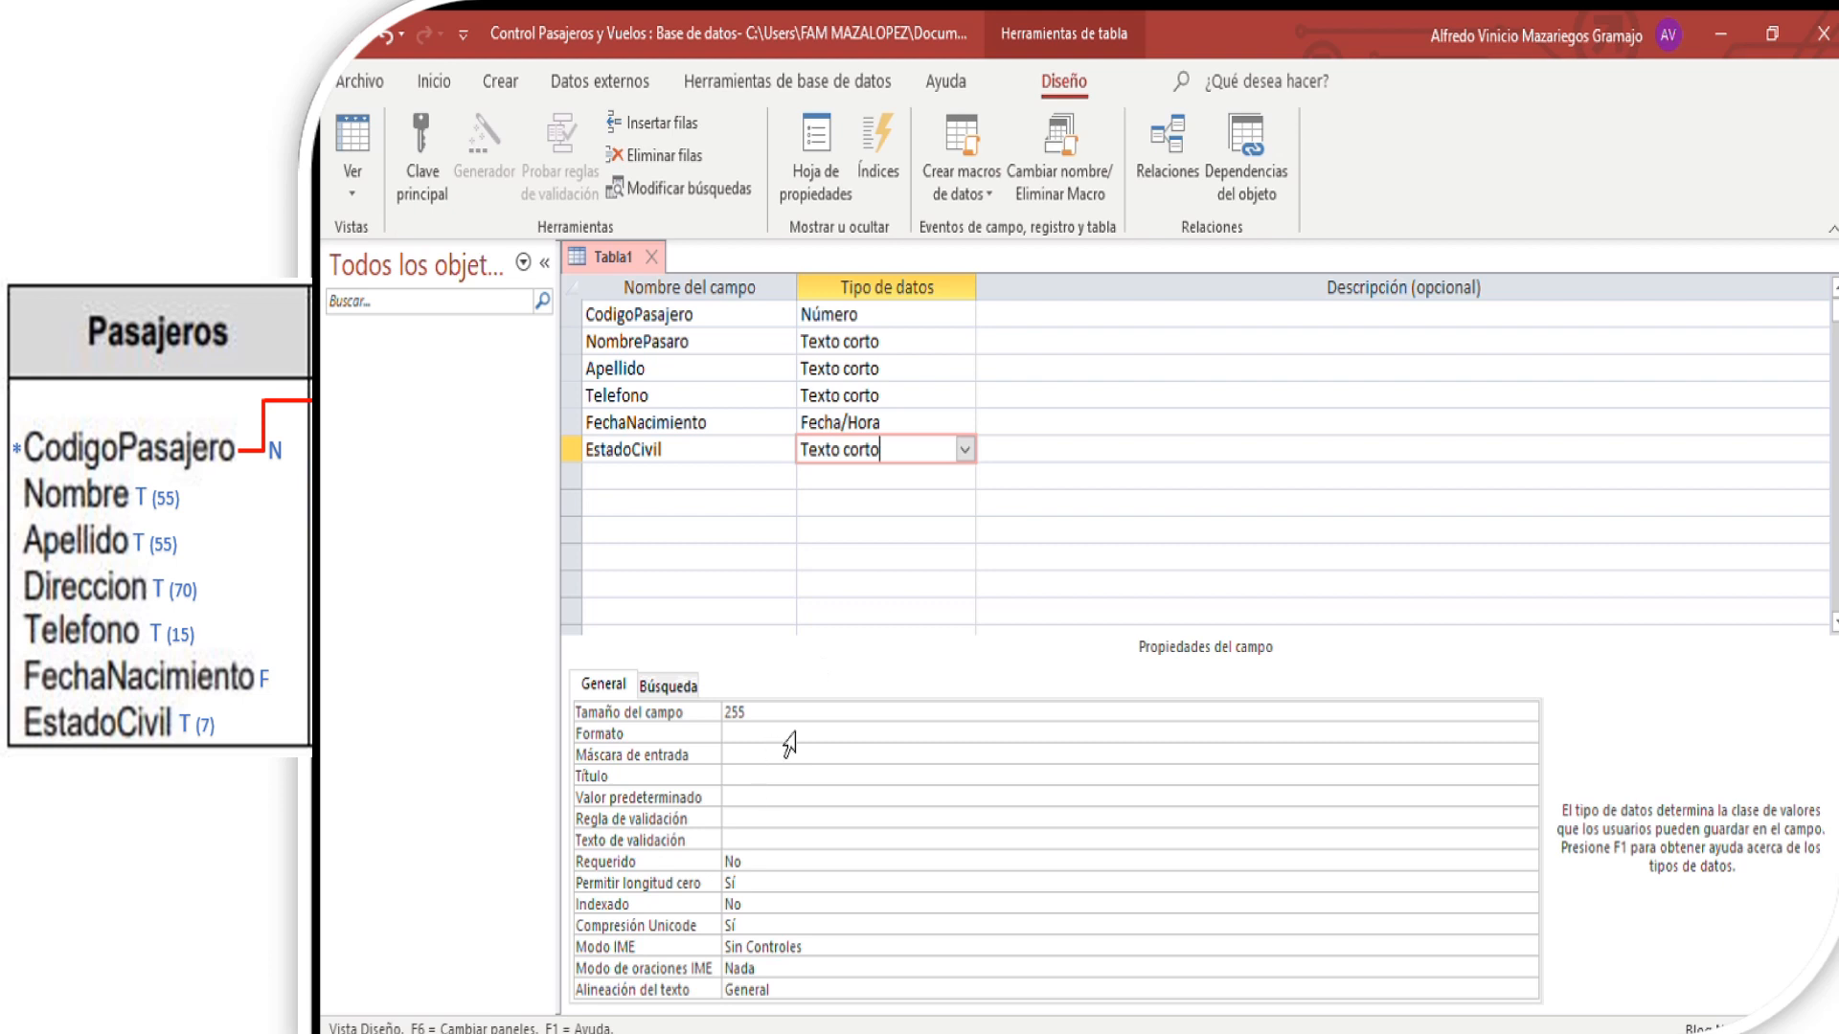
# - Set the field size of EstadoCivil to 7
pyautogui.click(762, 714)
pyautogui.click(671, 709)
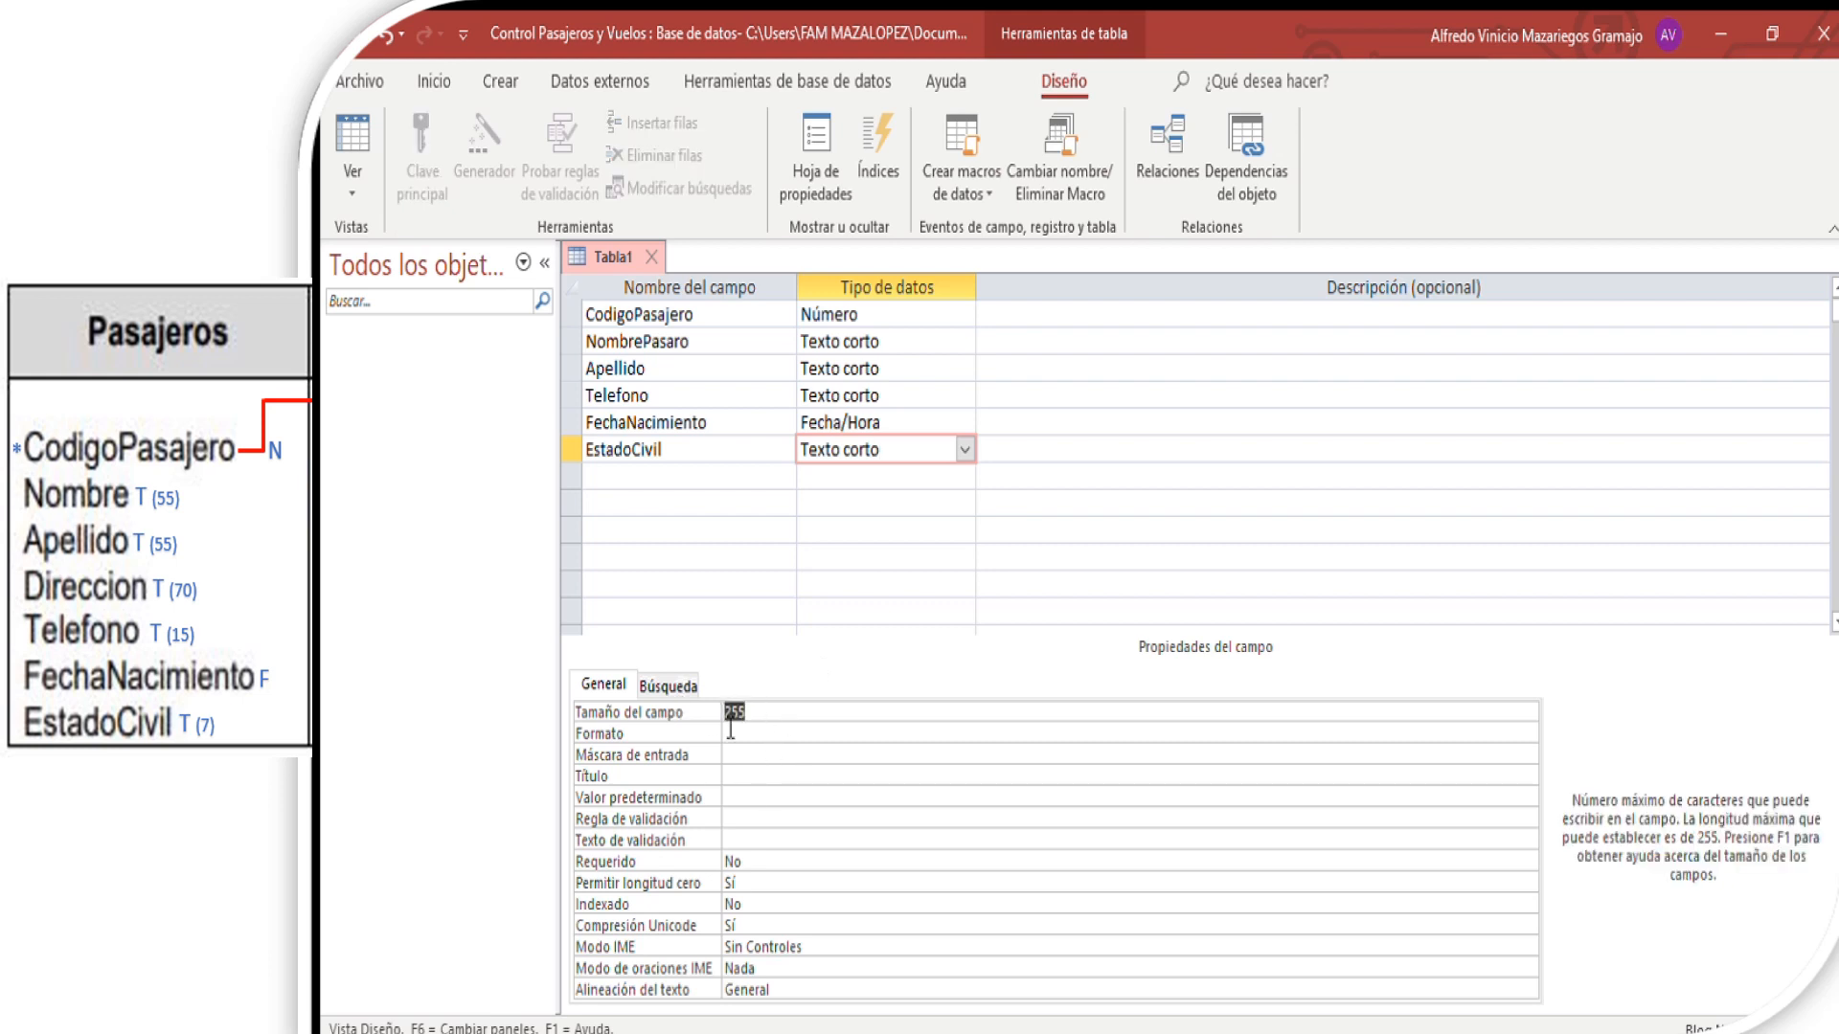
pyautogui.write('7')
pyautogui.click(642, 473)
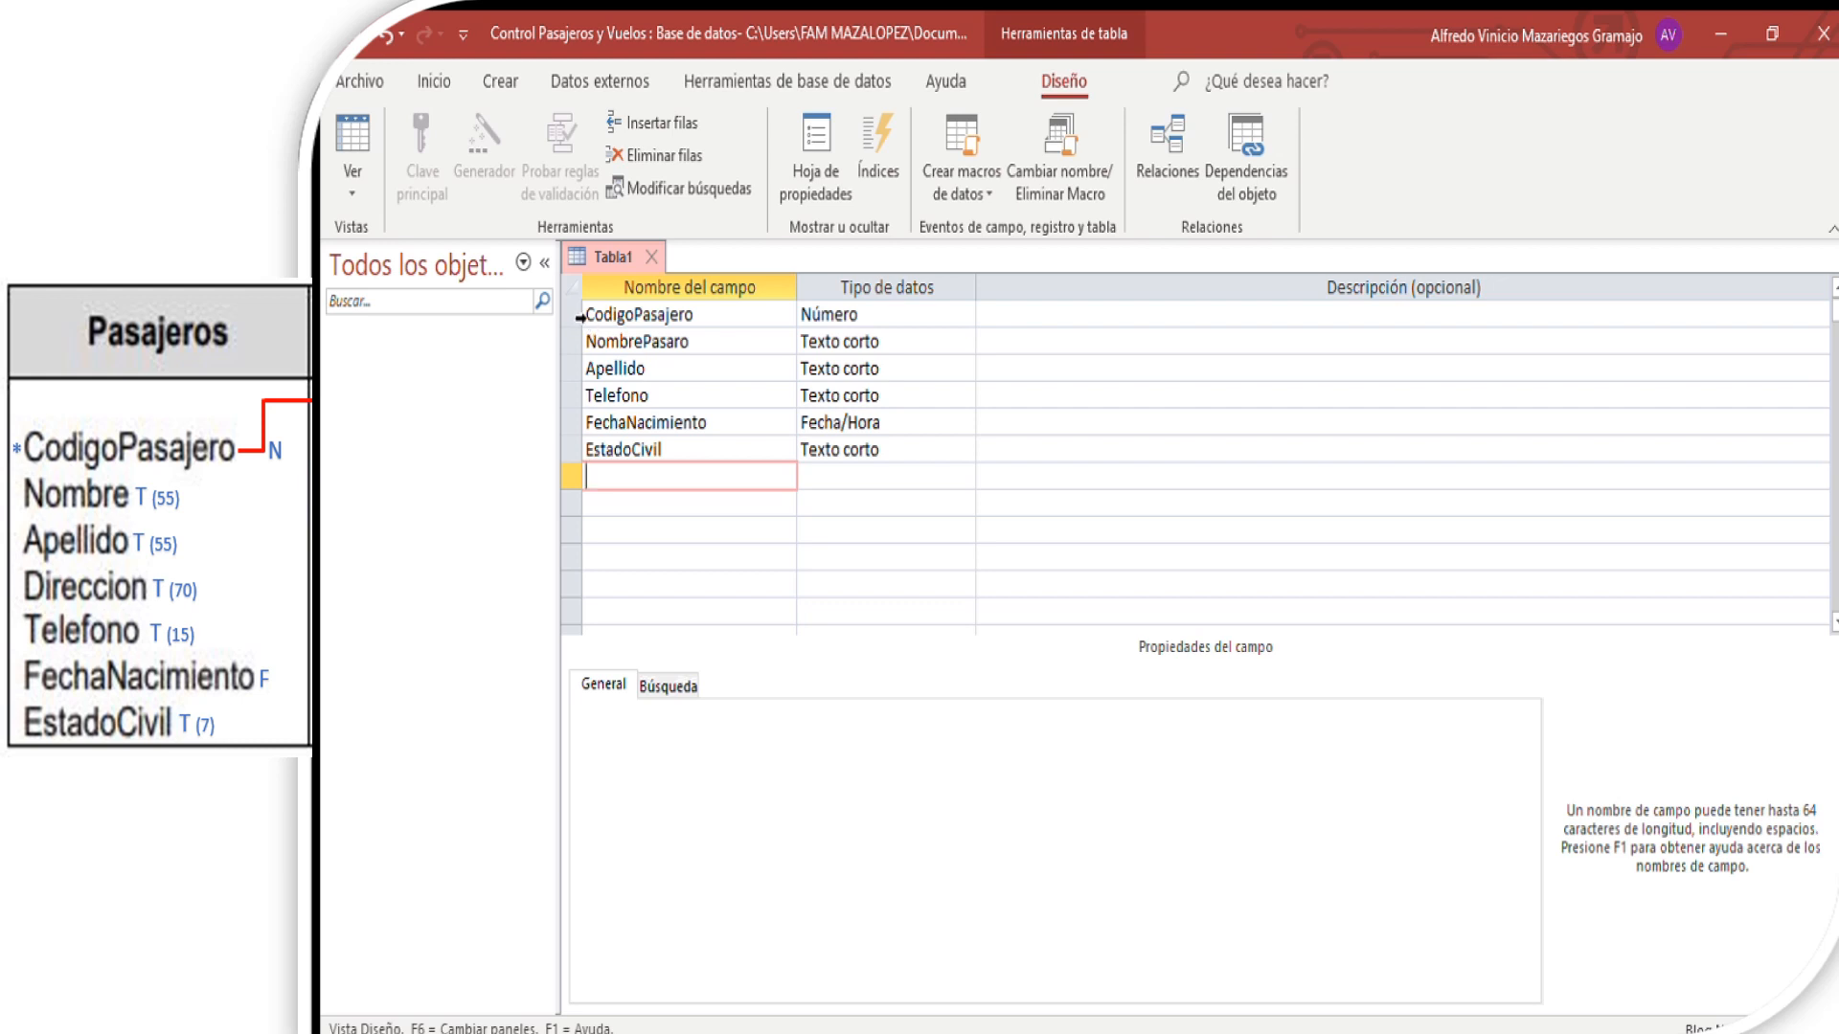
# - Make CodigoPasajero the table's primary key and close the design, with the table saved as Pasajero
pyautogui.click(571, 315)
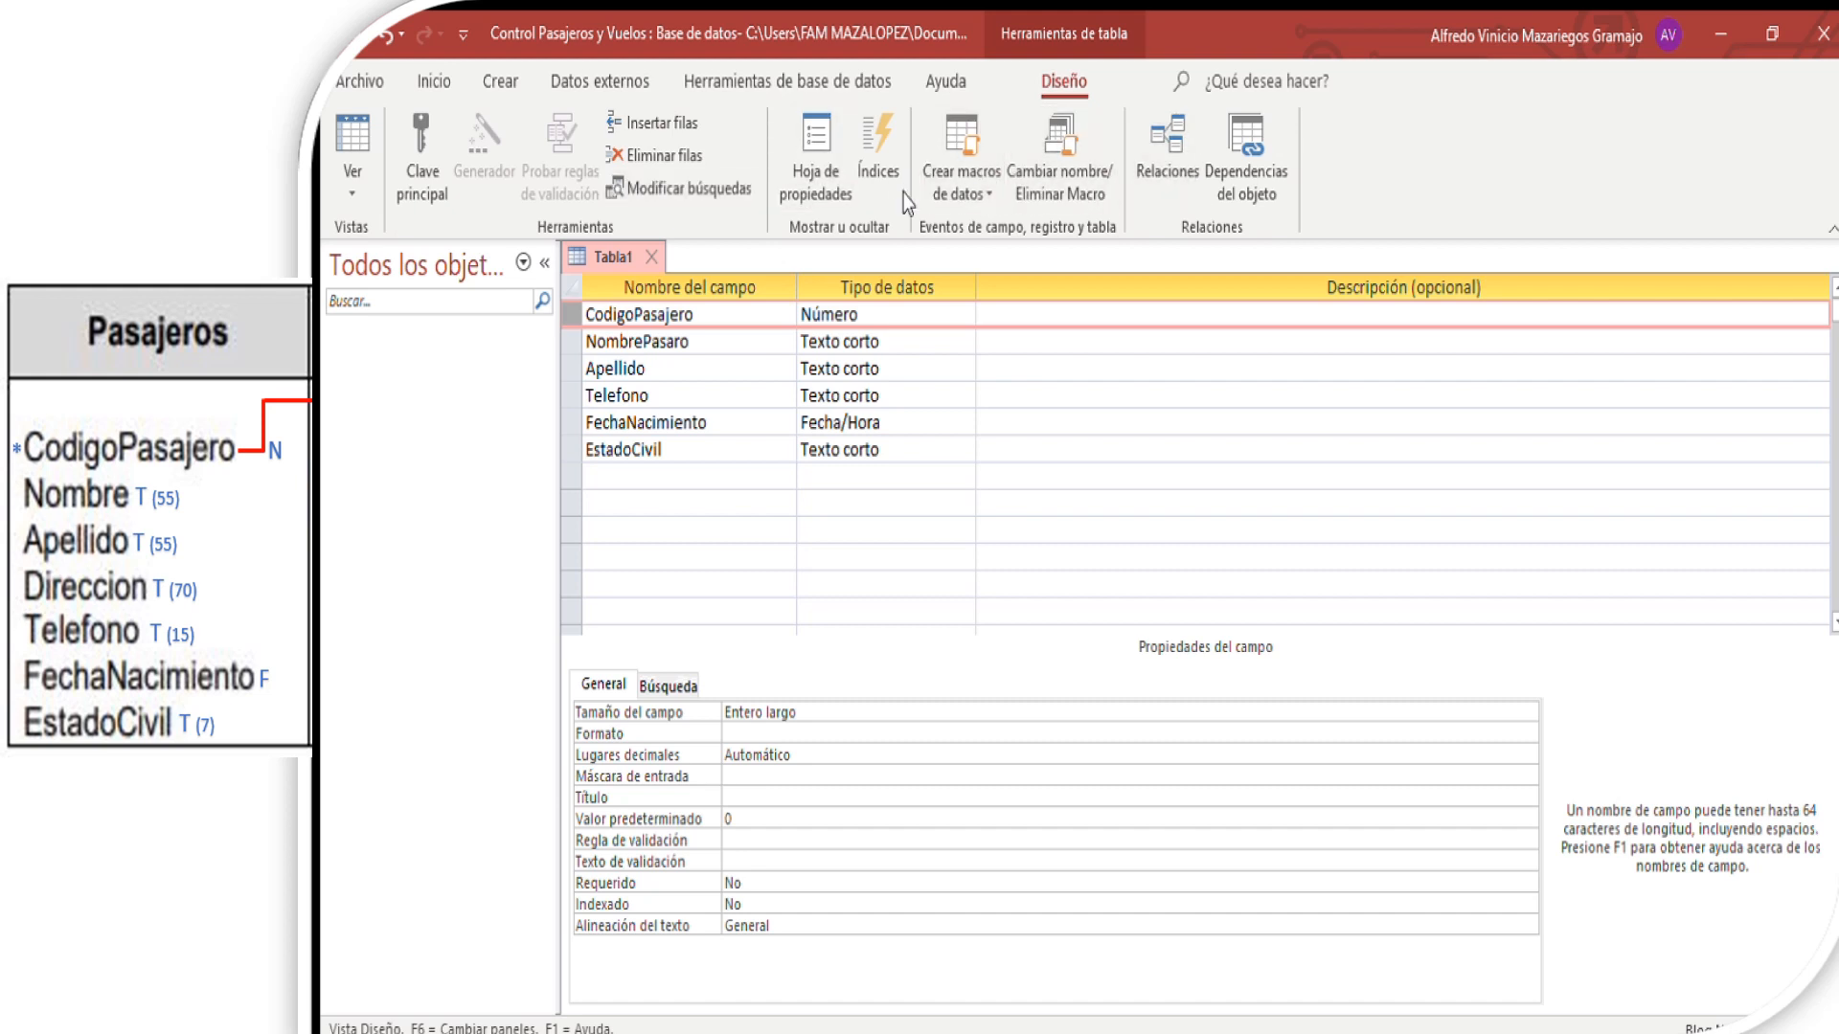
pyautogui.click(417, 161)
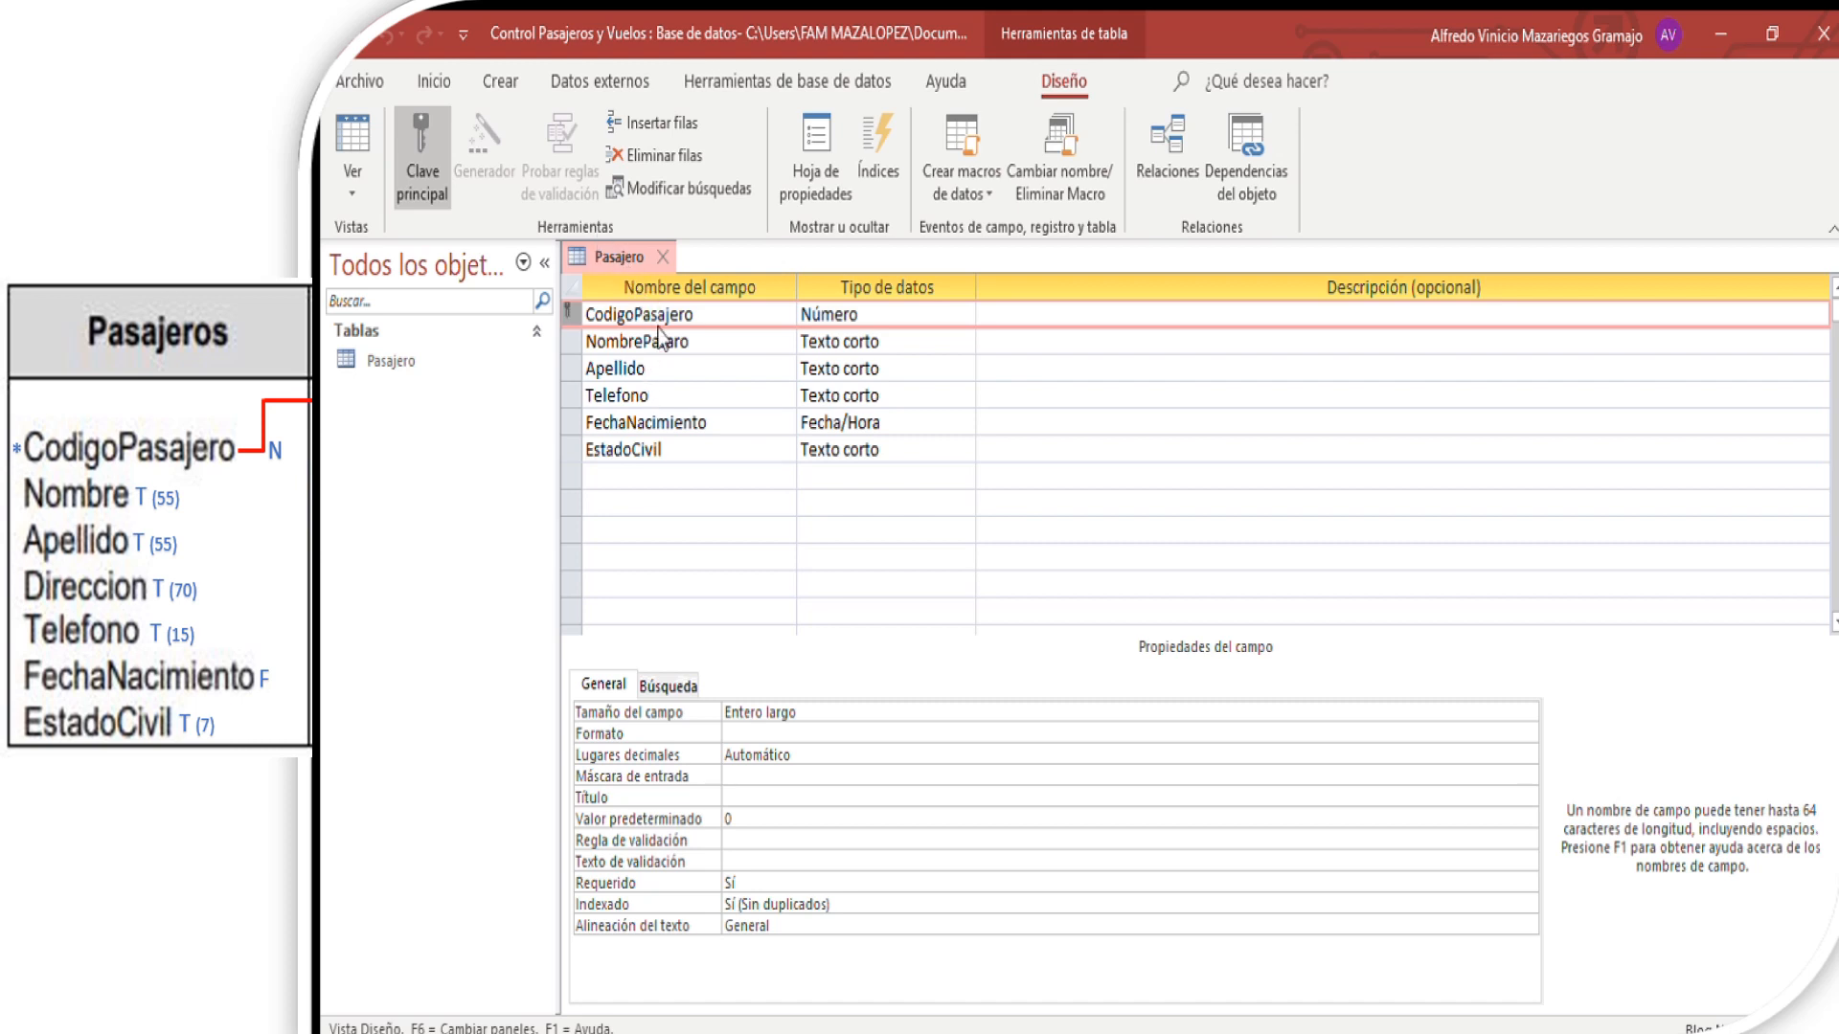
pyautogui.click(662, 257)
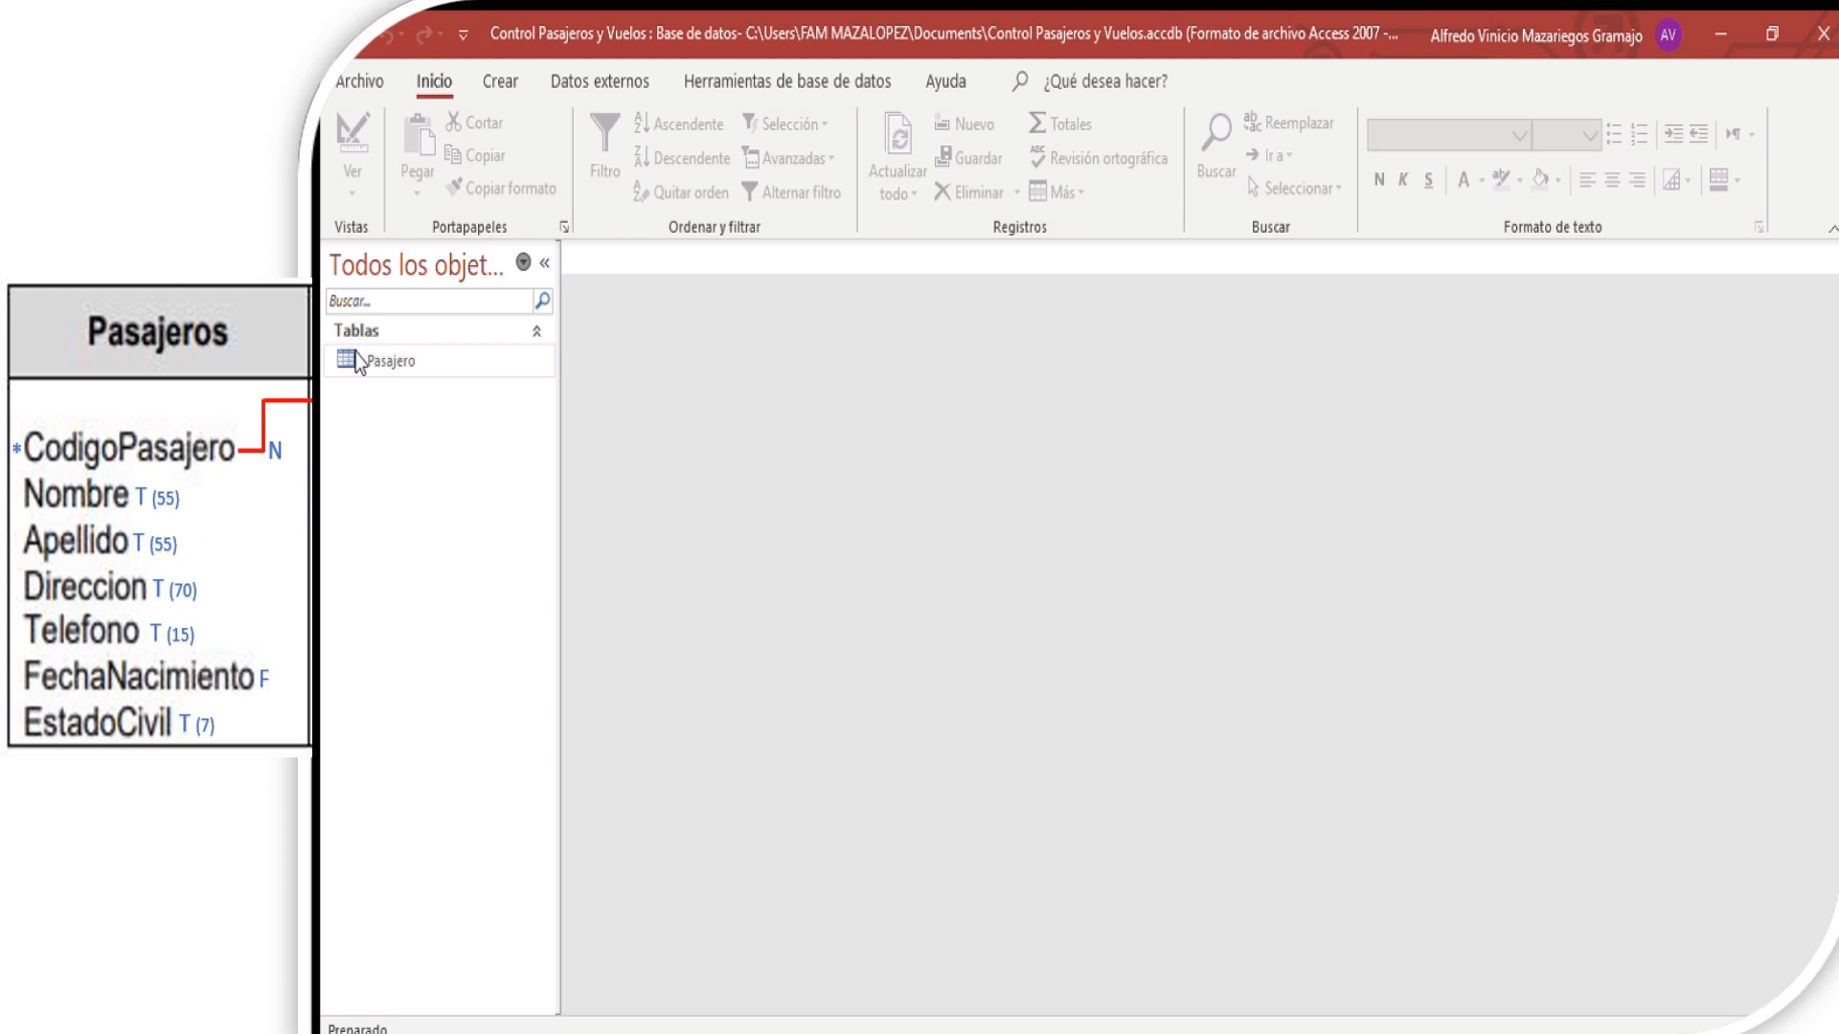
pyautogui.click(357, 363)
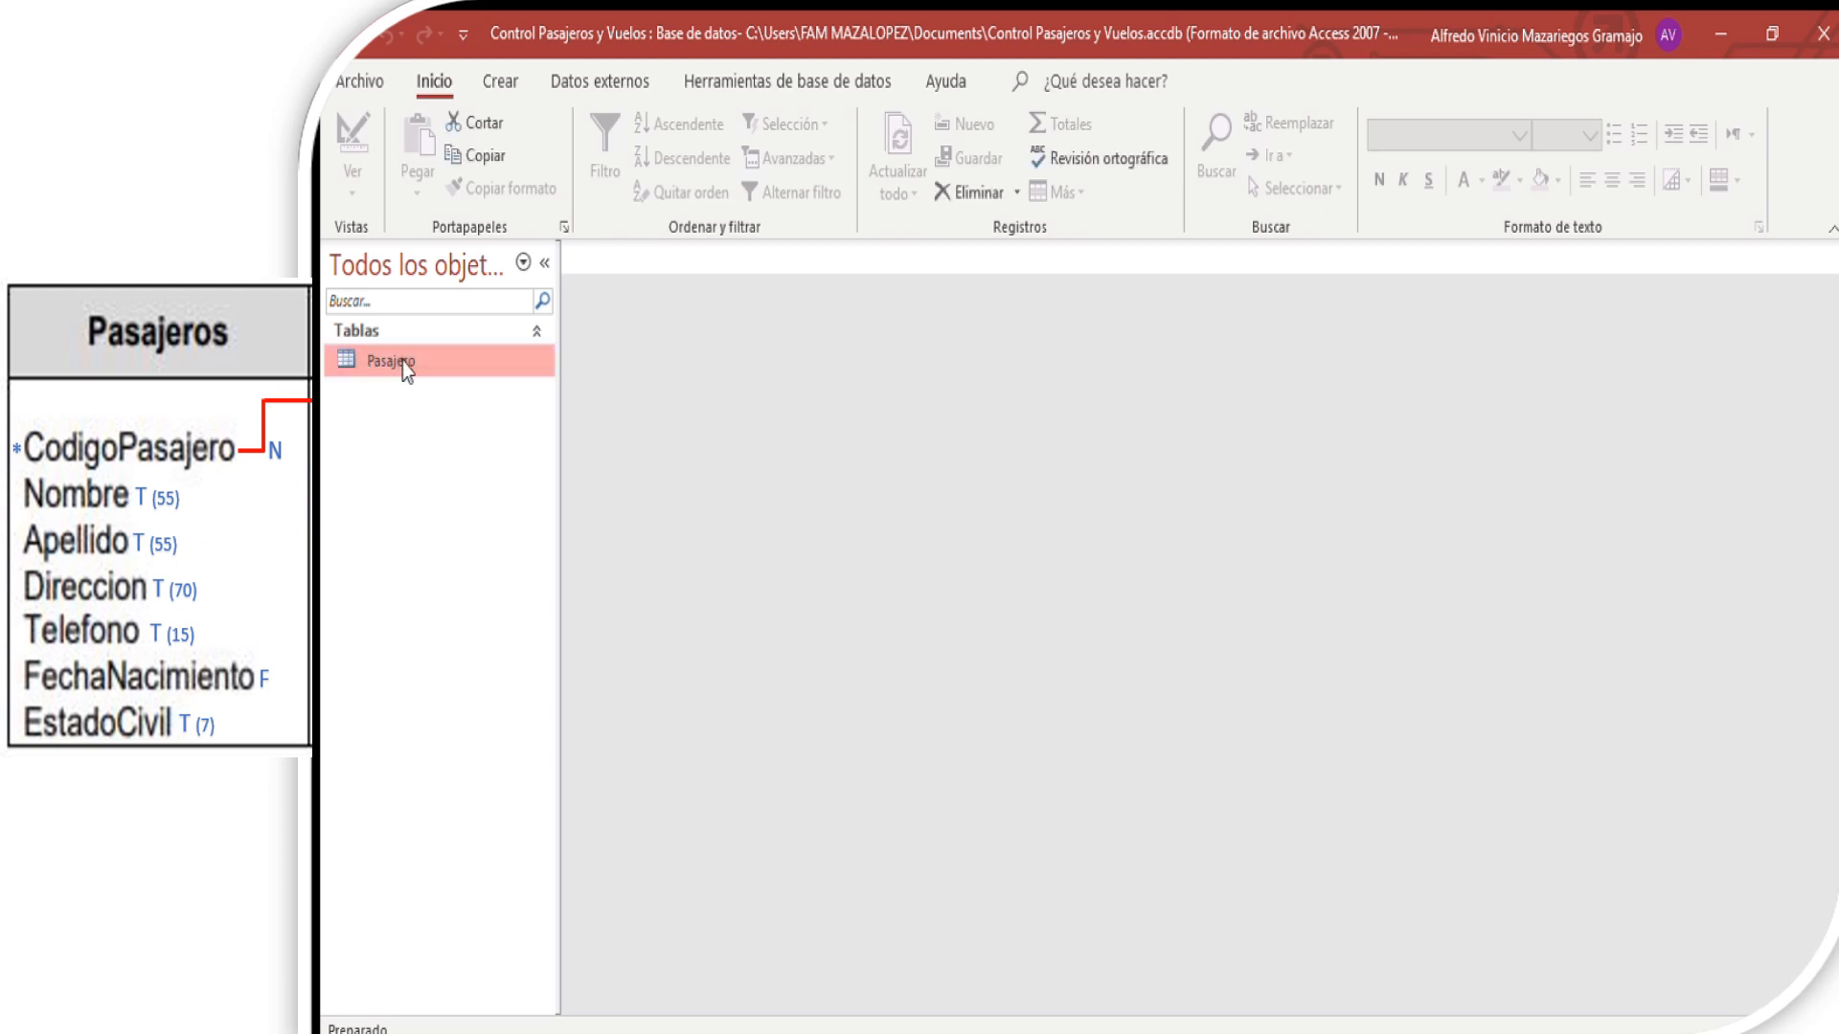